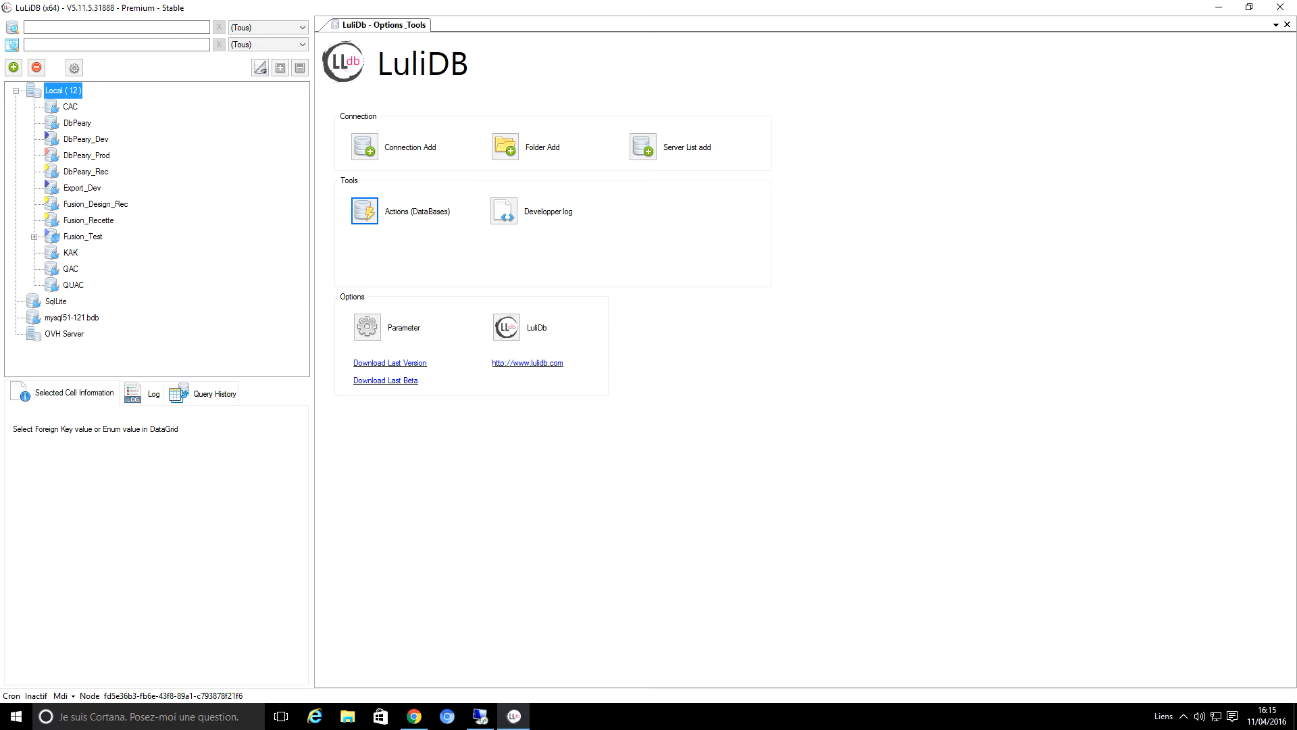
# - Search the connections phonetically with "soundex:fuzion" and open the local Fusion_Test database
pyautogui.click(158, 26)
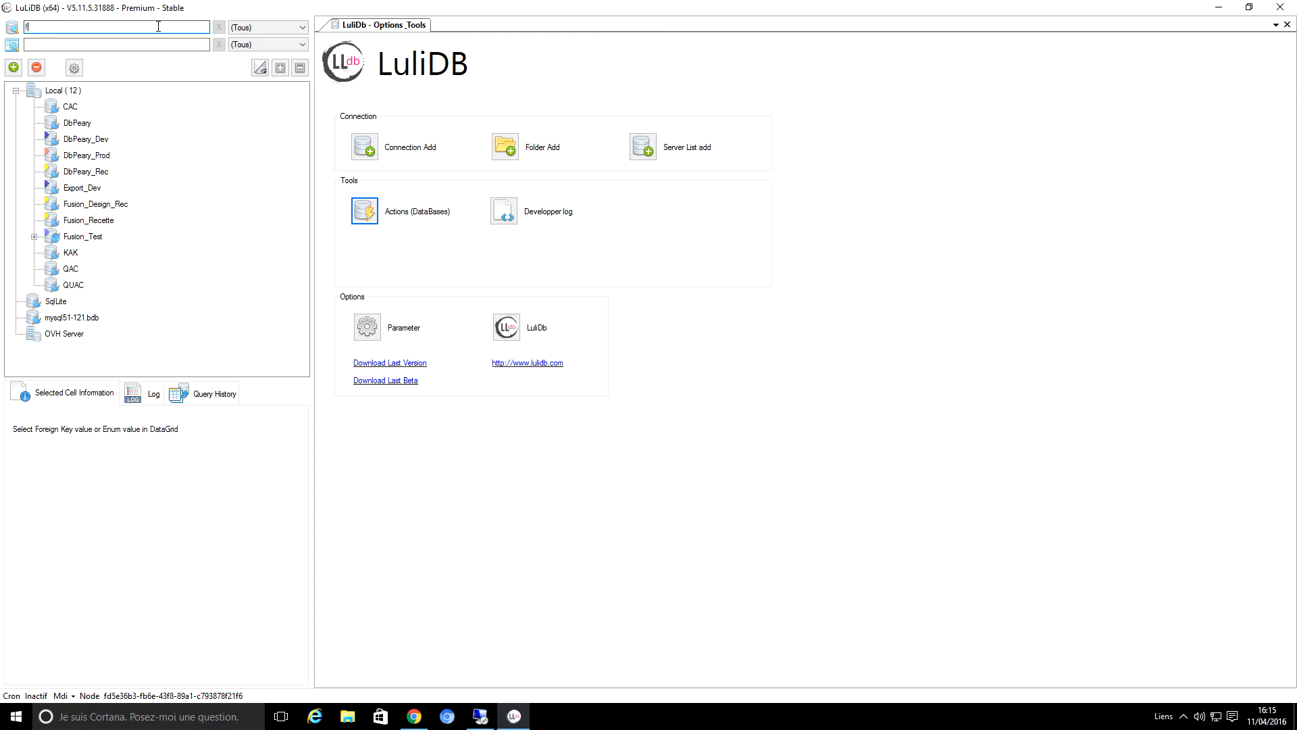
pyautogui.write('fuzion')
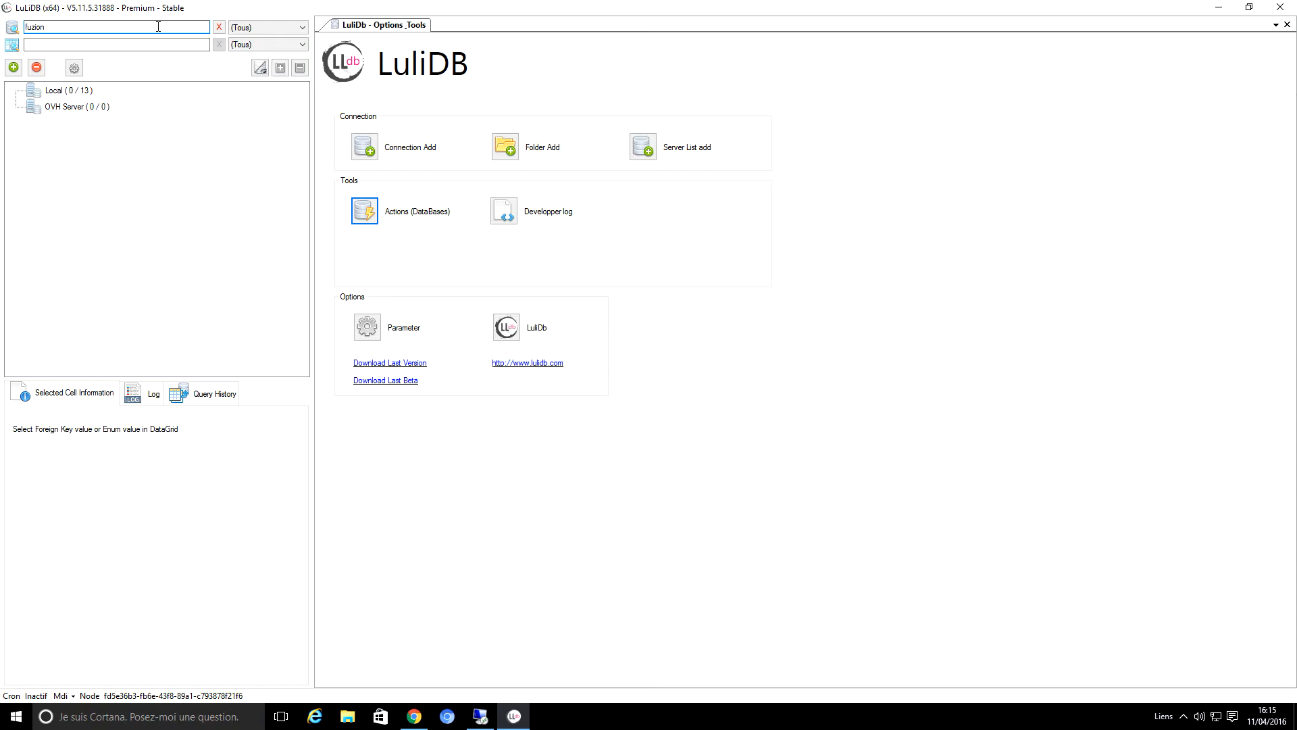
pyautogui.write('soundex:')
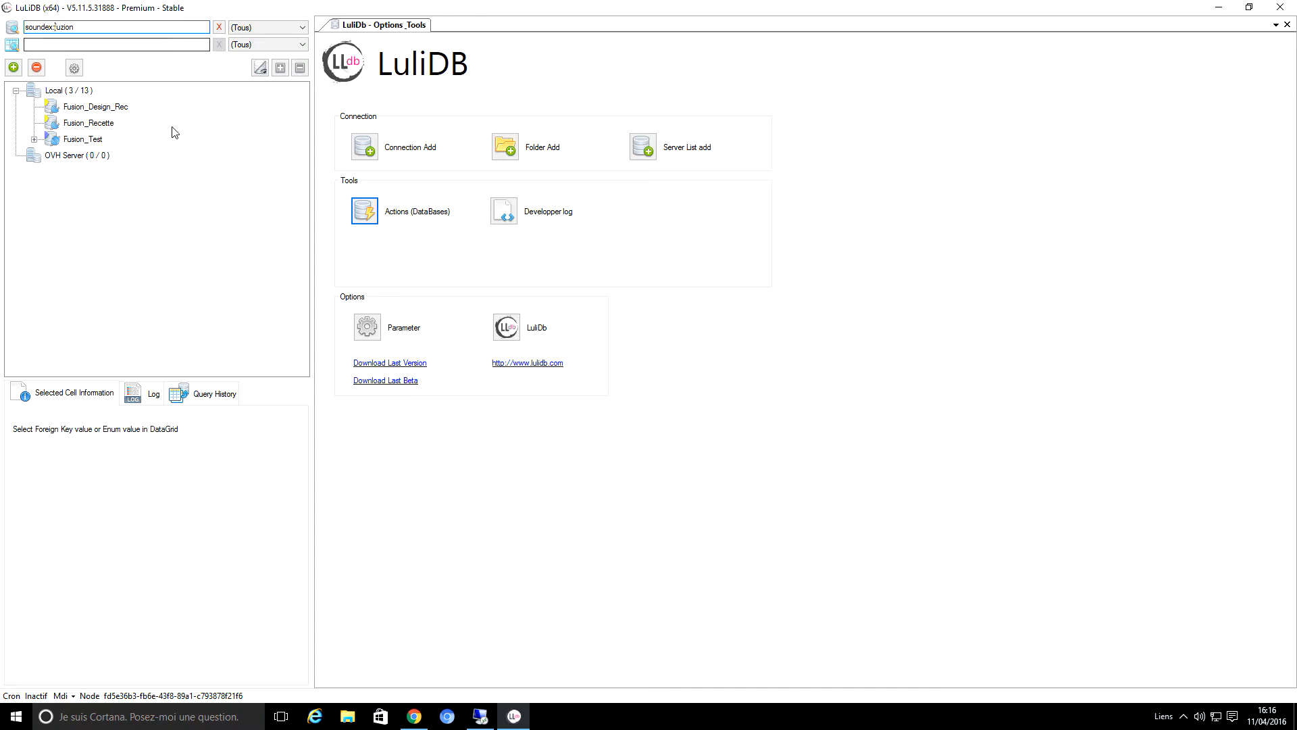
pyautogui.click(95, 140)
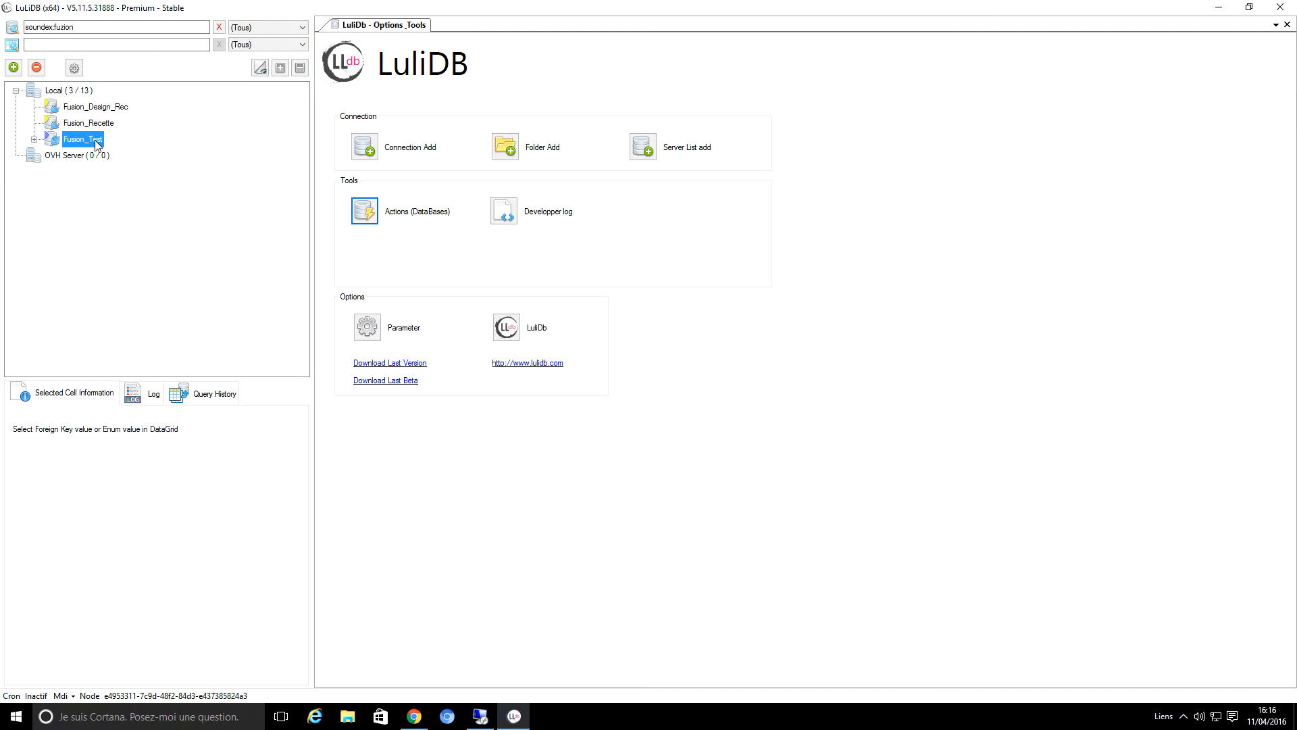
pyautogui.doubleClick(96, 140)
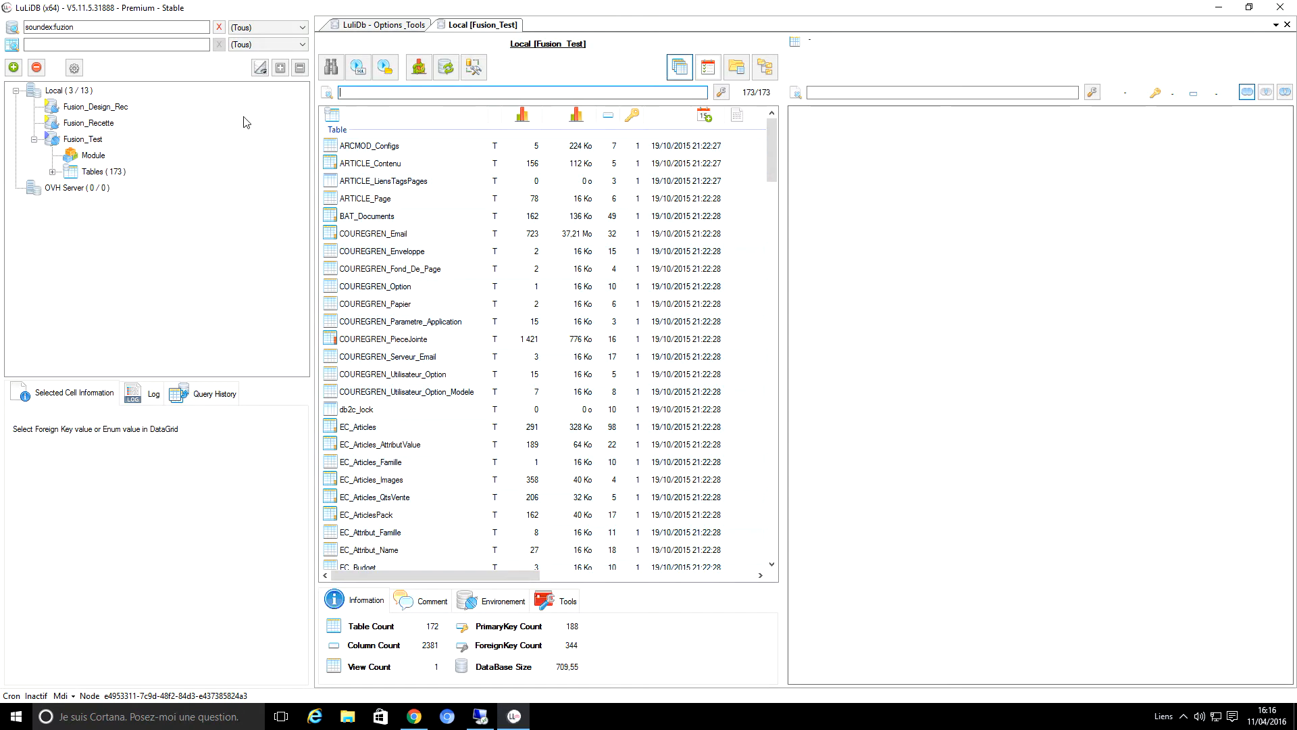
# - Filter the Fusion_Test tables by "utilisate" and select FUSION_Utilisateurs to show its columns
pyautogui.click(409, 93)
pyautogui.write('utilisate')
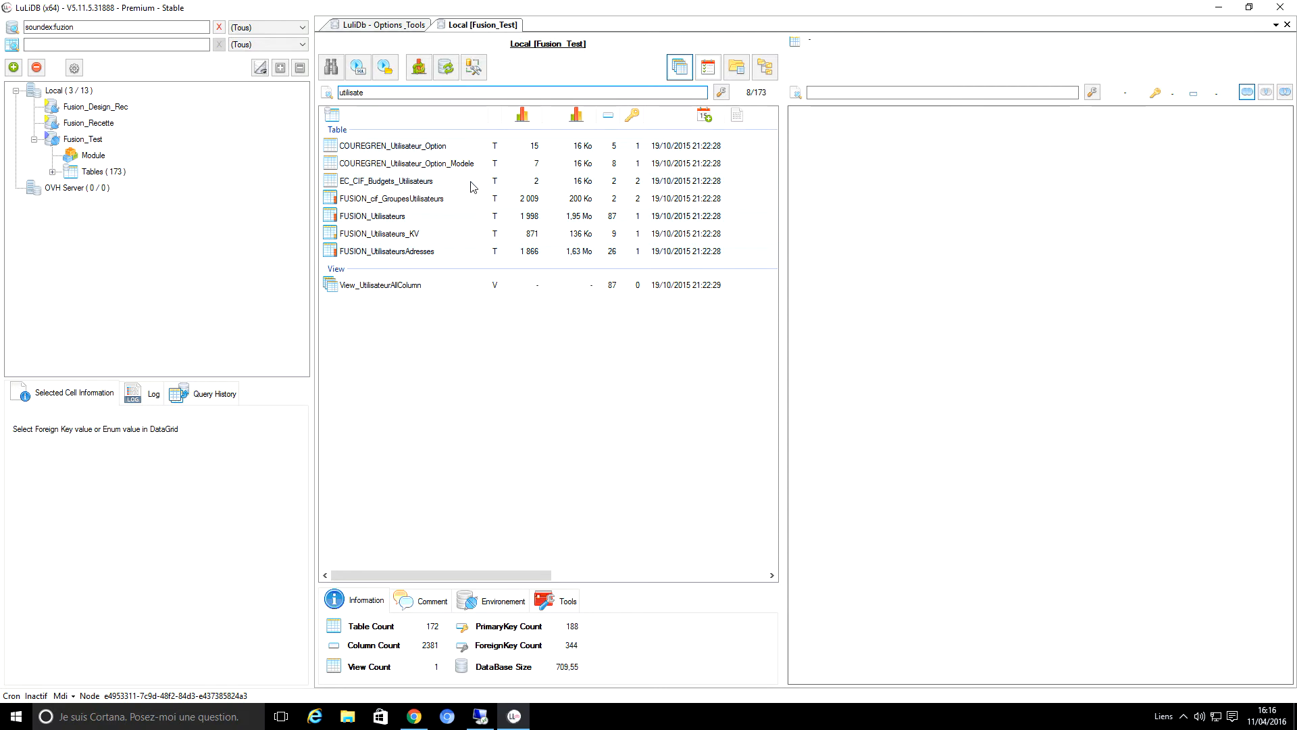
pyautogui.click(434, 224)
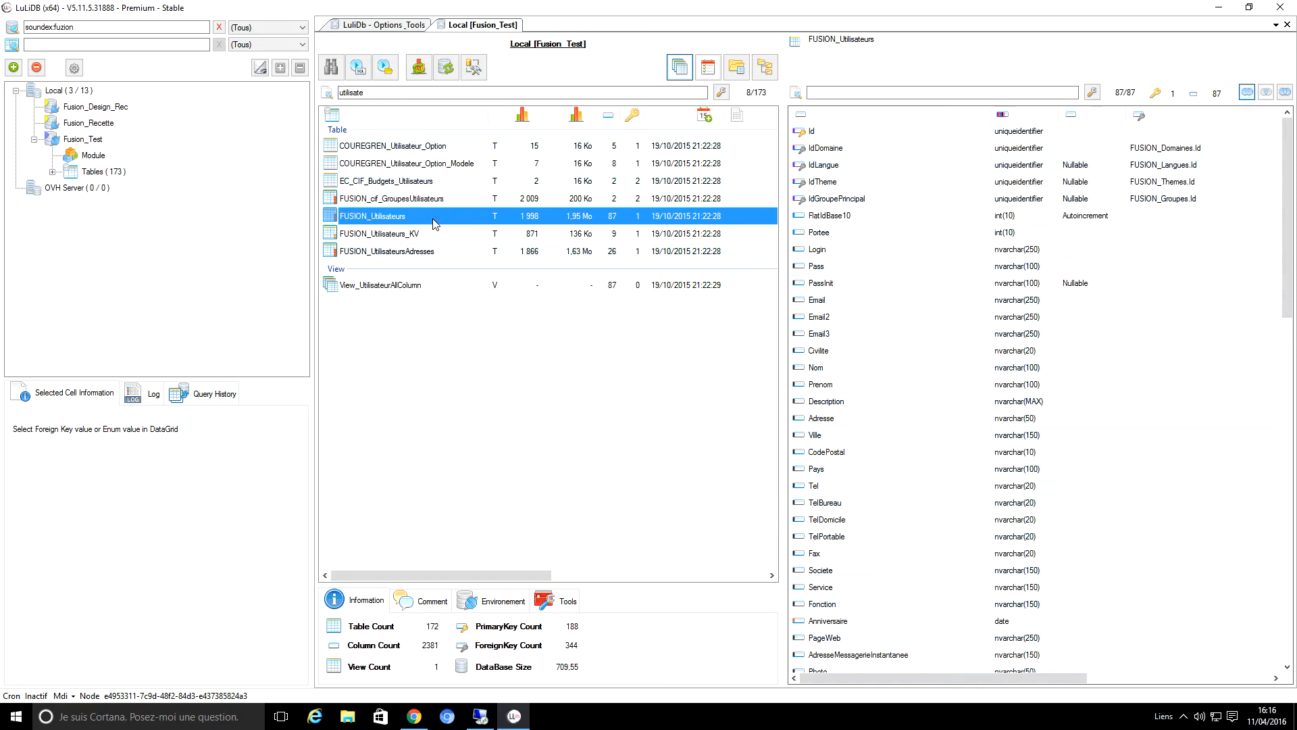
# - Search the FUSION_Utilisateurs columns for "log" and for "nom", and clear the column filter
pyautogui.click(848, 93)
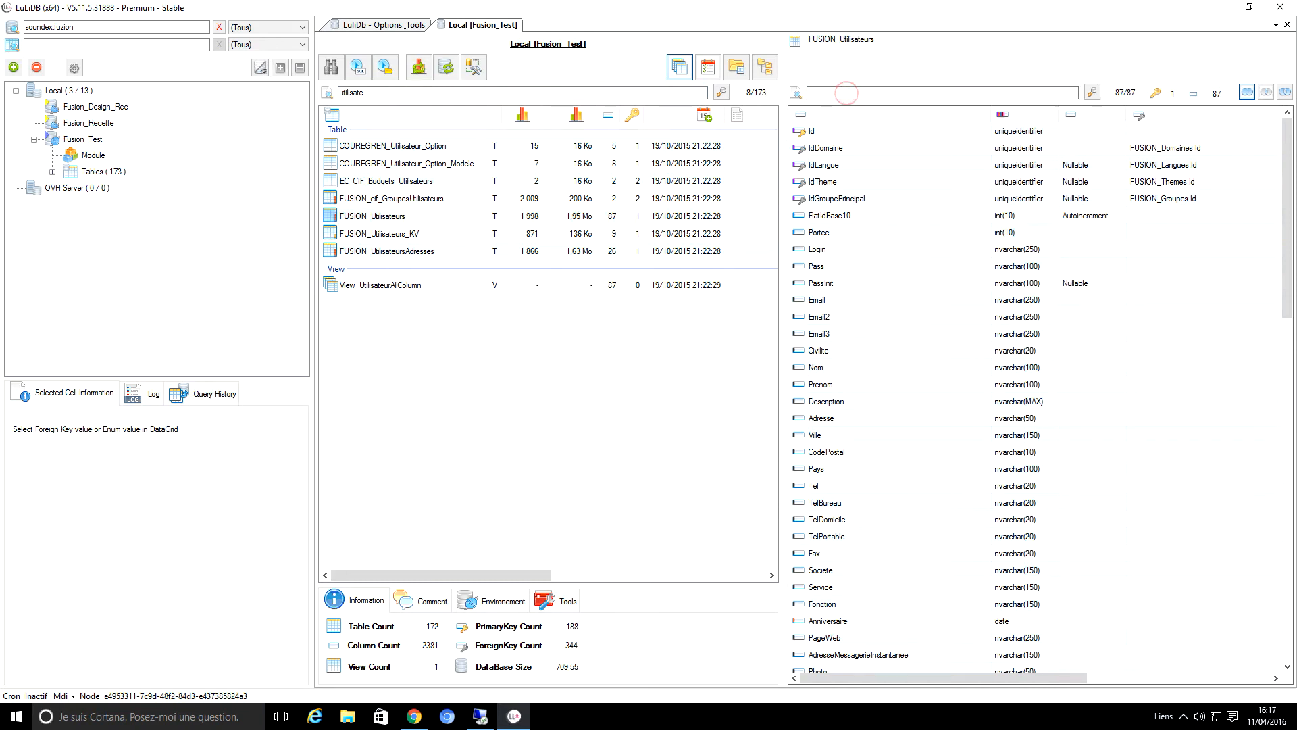
pyautogui.write('log')
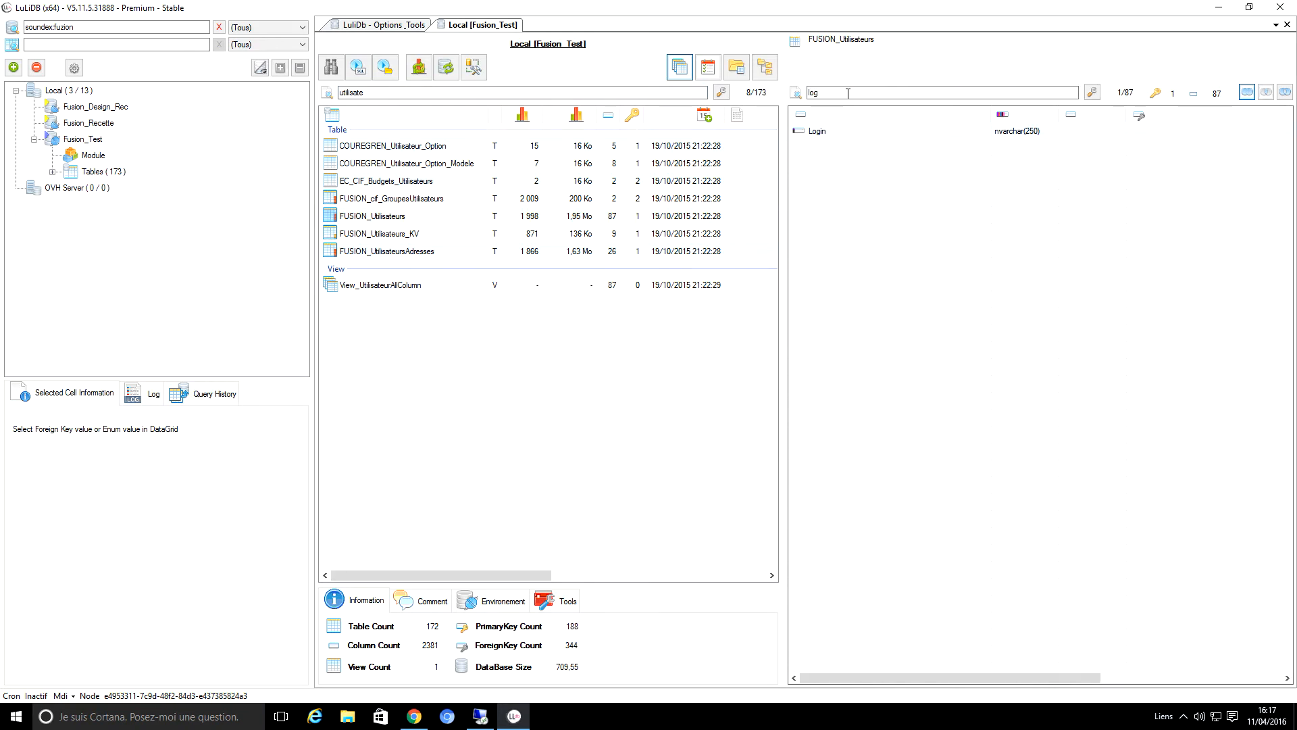
pyautogui.press('BackSpace')
pyautogui.press('BackSpace')
pyautogui.press('BackSpace')
pyautogui.write('nom')
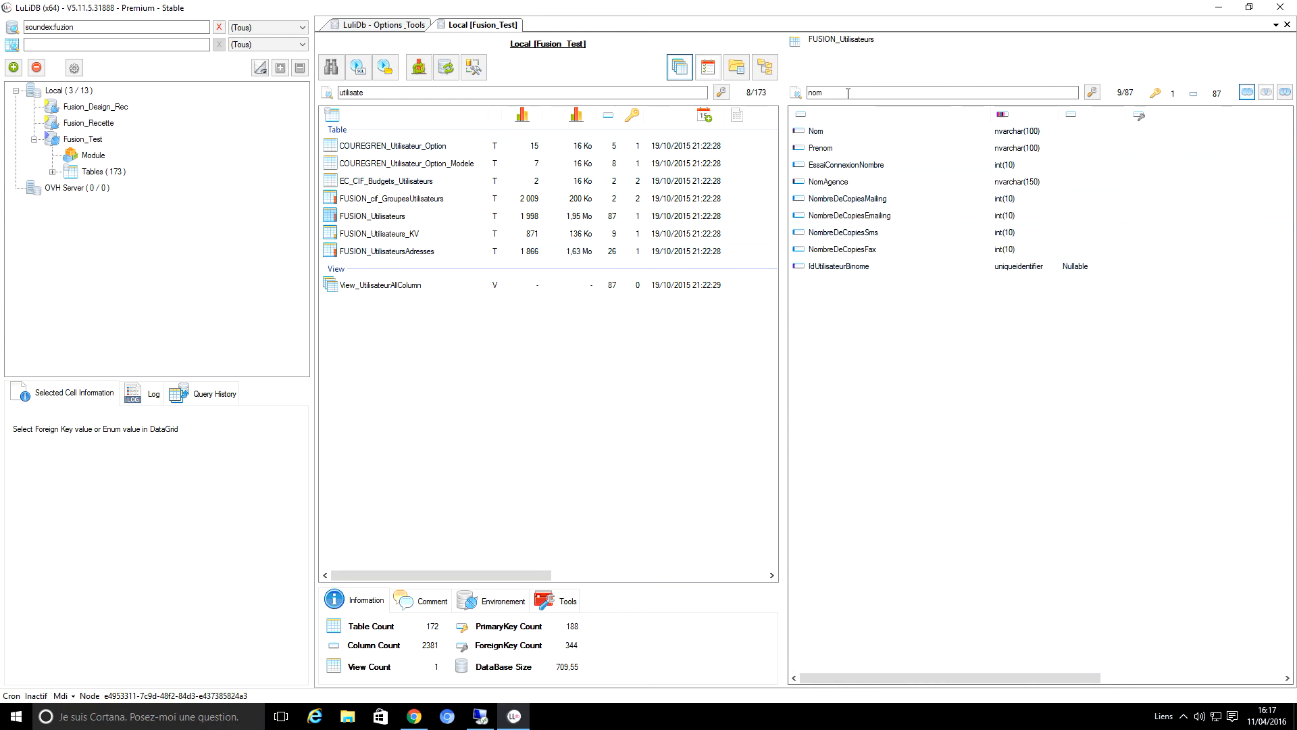
pyautogui.press('BackSpace')
pyautogui.press('BackSpace')
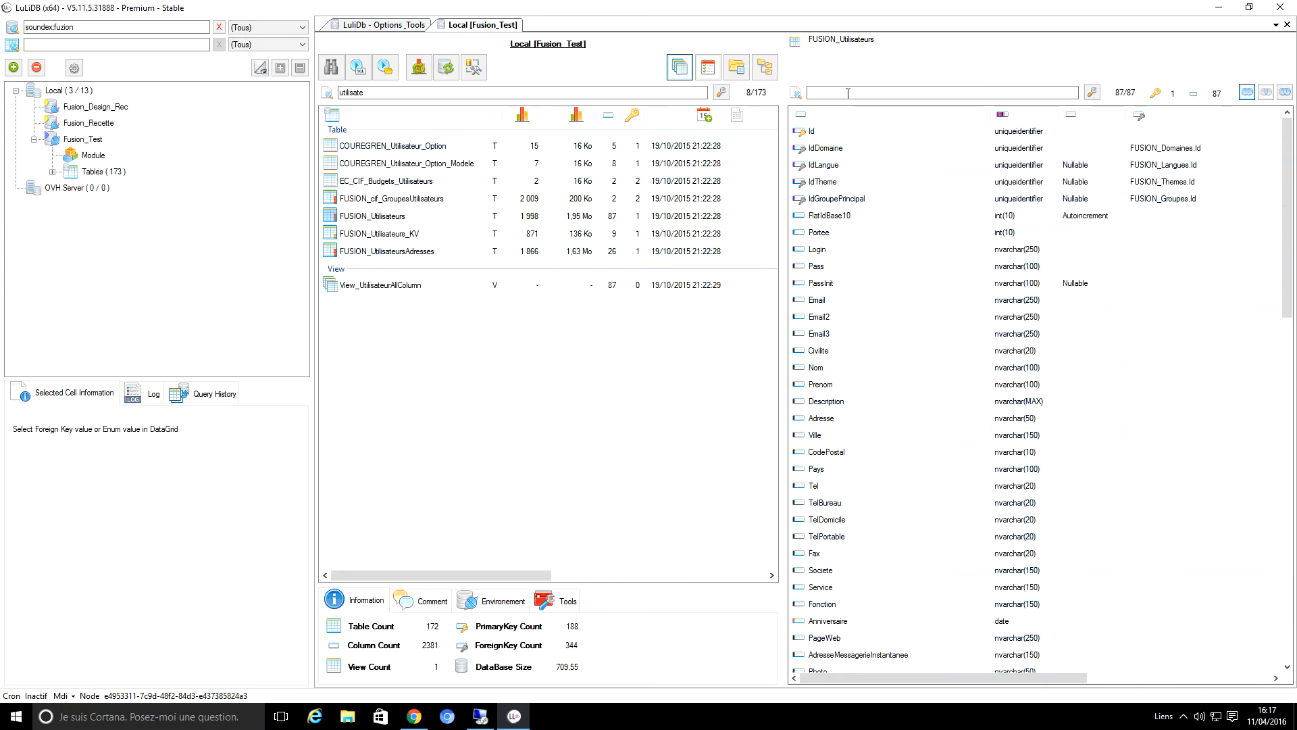
# - Open the FUSION_Utilisateurs data and rerun its SELECT query without the TOP 1000 limit
pyautogui.click(409, 217)
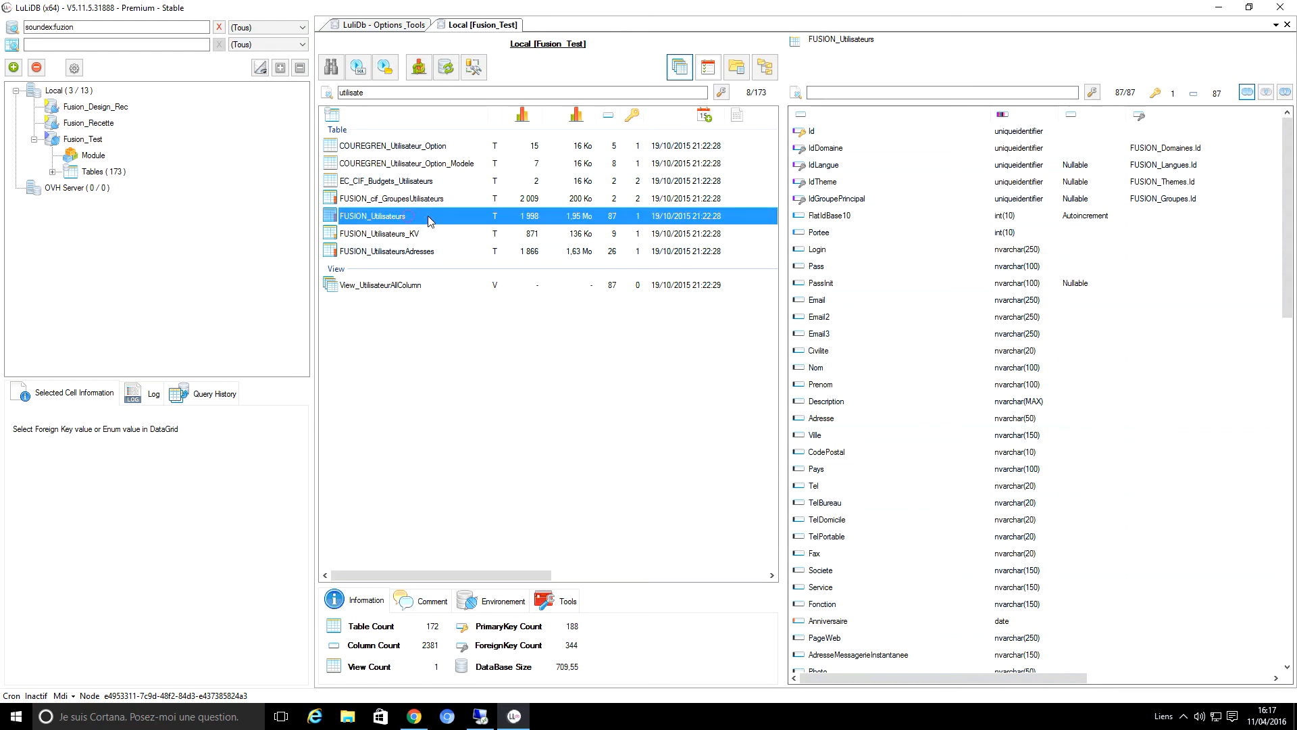
pyautogui.doubleClick(428, 220)
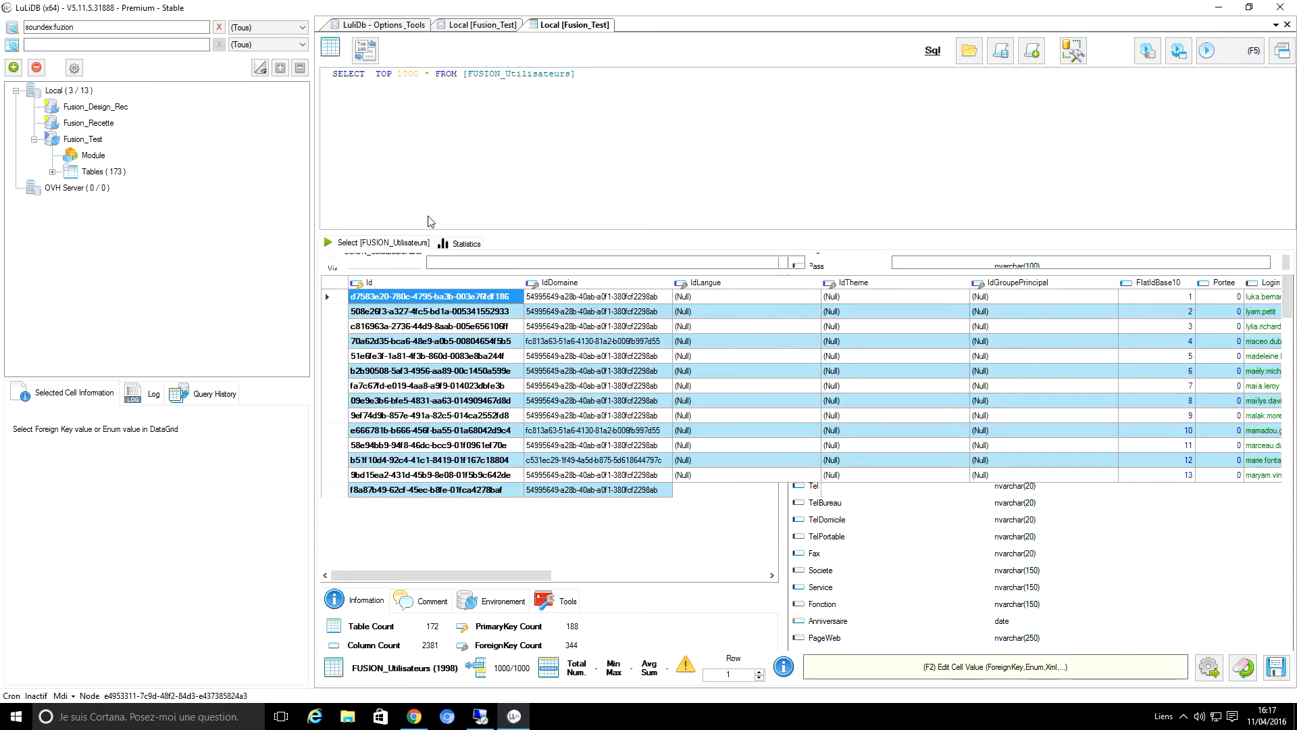
pyautogui.click(362, 59)
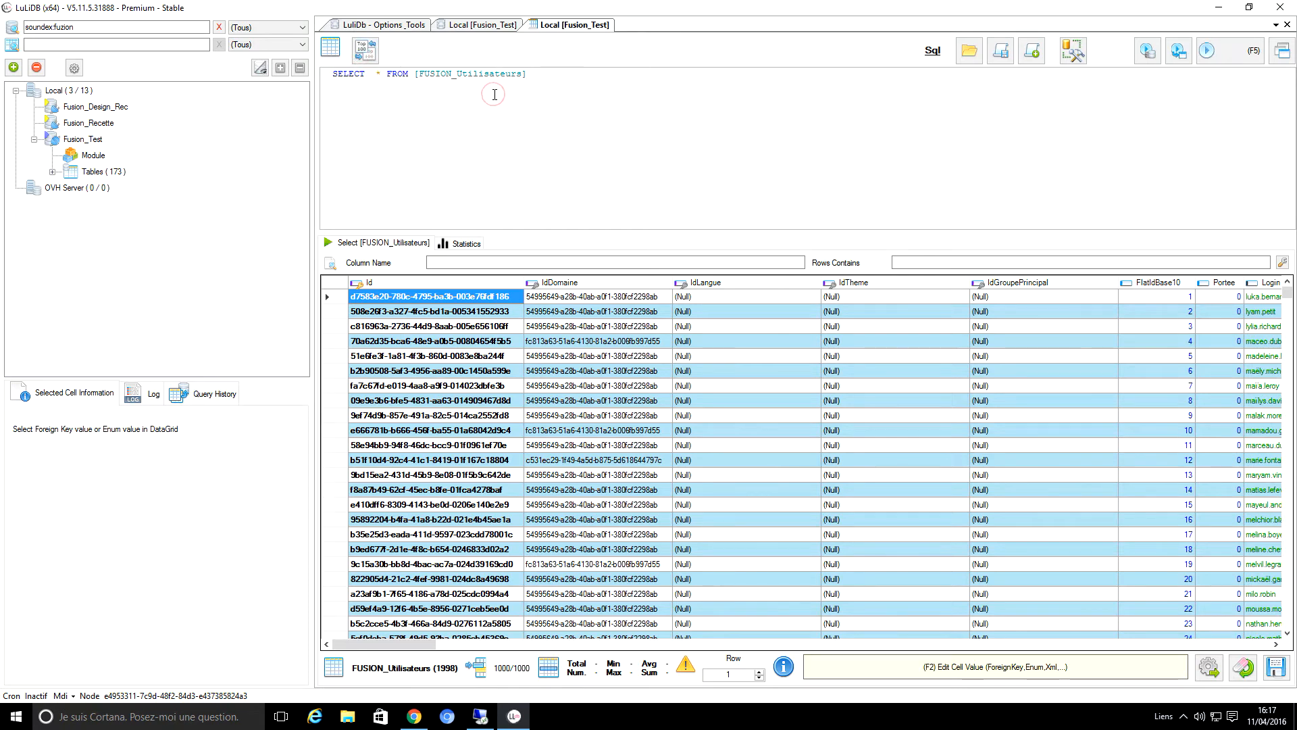
pyautogui.press('F5')
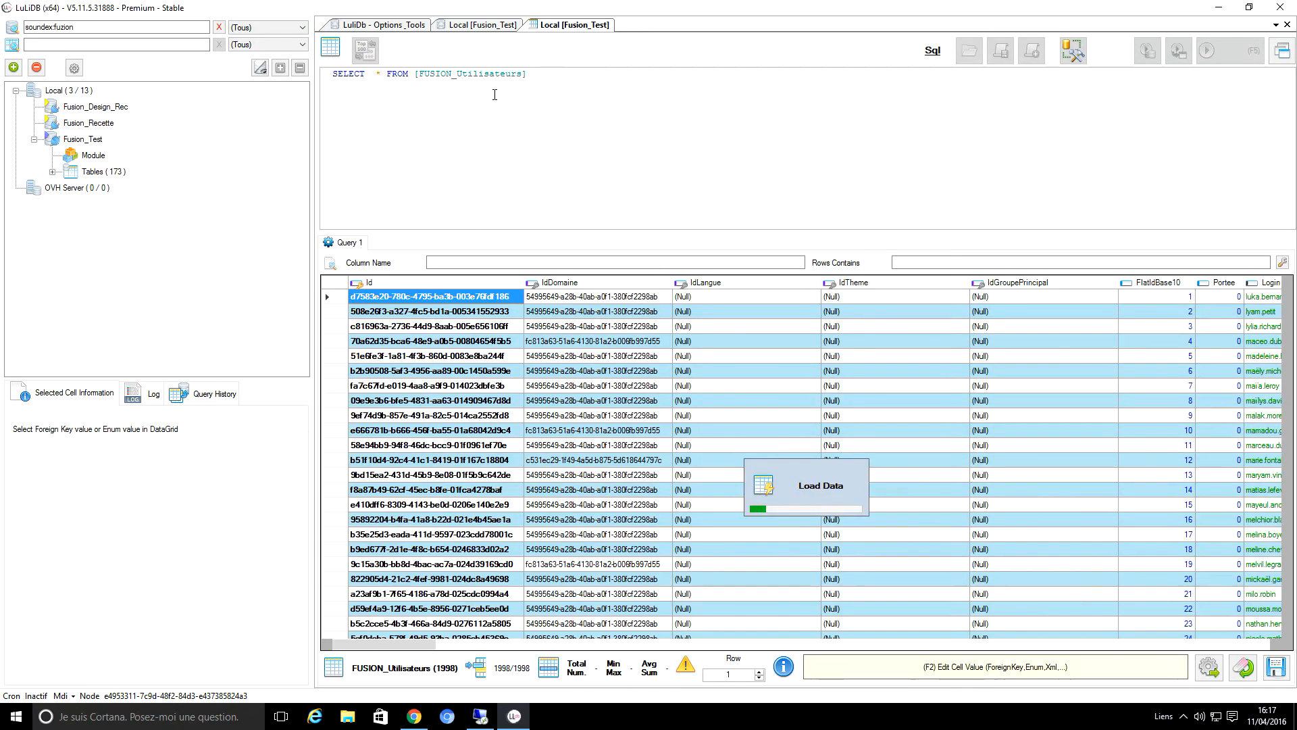
# - Examine the execution-time statistics of both query runs and return to the FUSION_Utilisateurs results
pyautogui.click(464, 243)
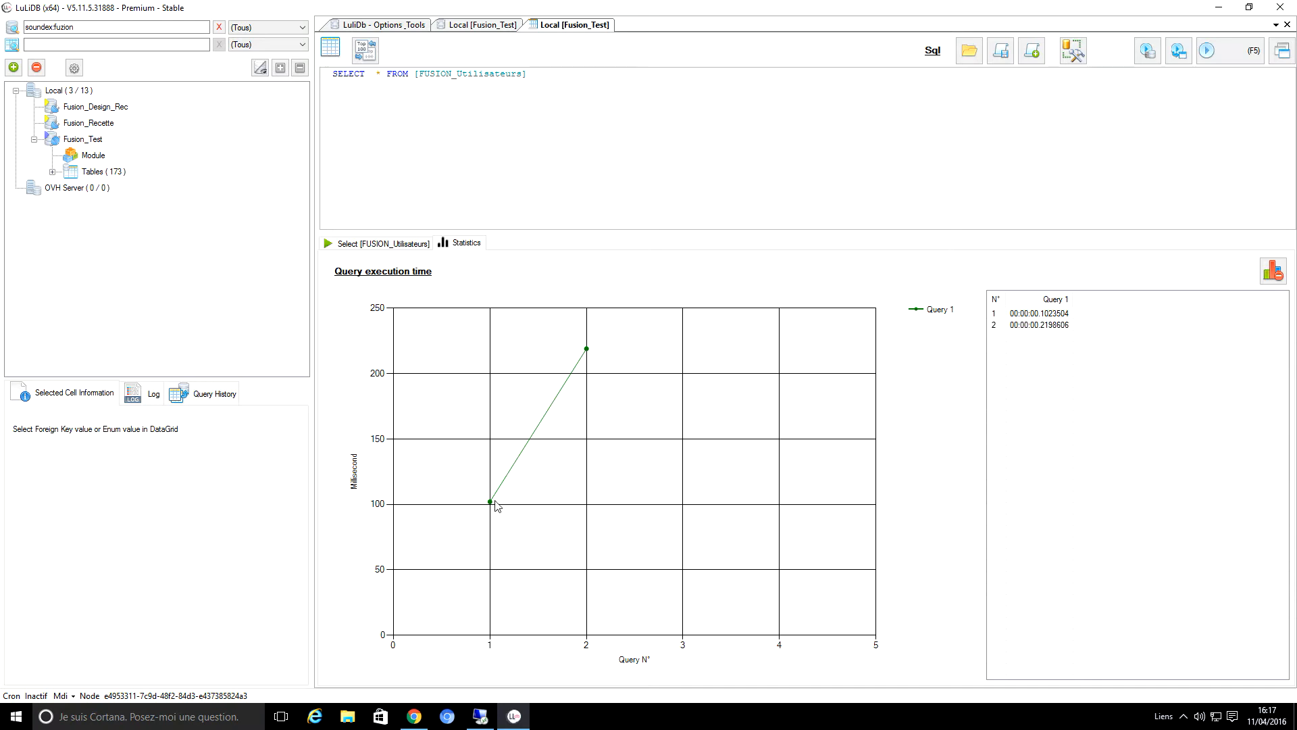
pyautogui.moveTo(492, 507)
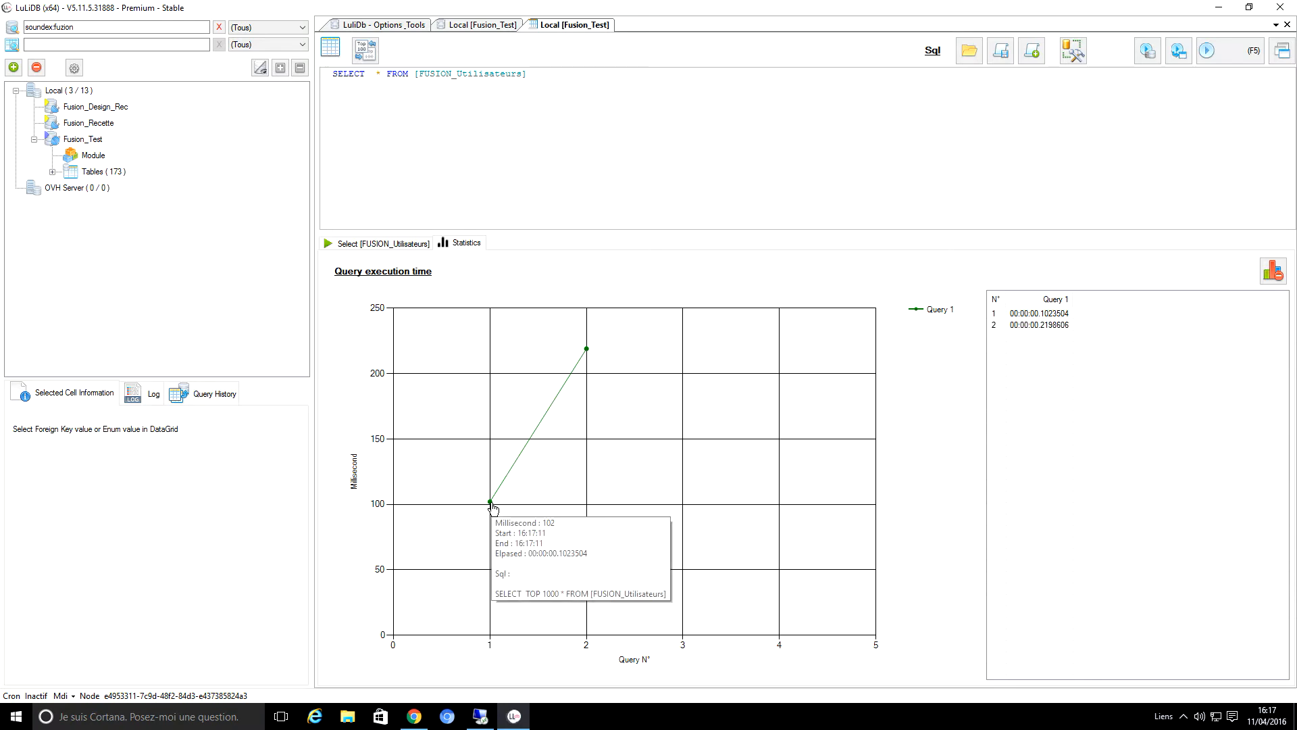
pyautogui.moveTo(587, 352)
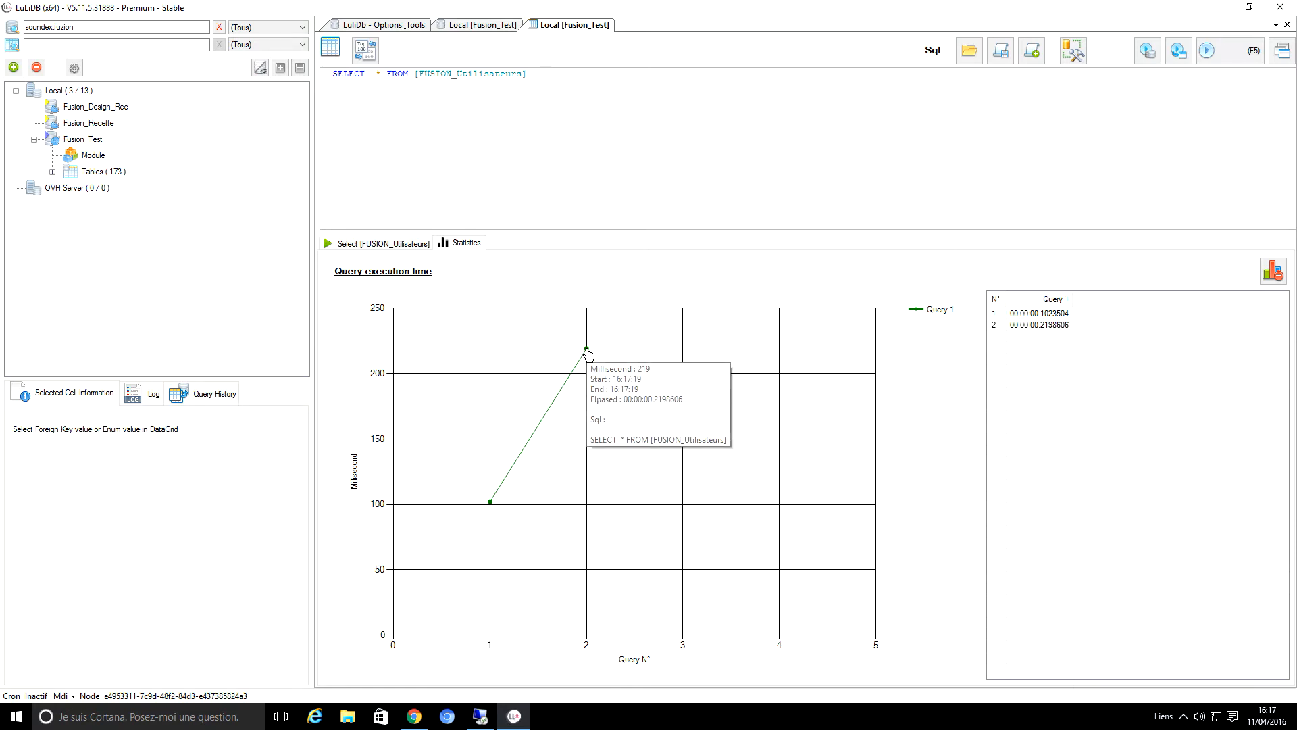
pyautogui.click(400, 244)
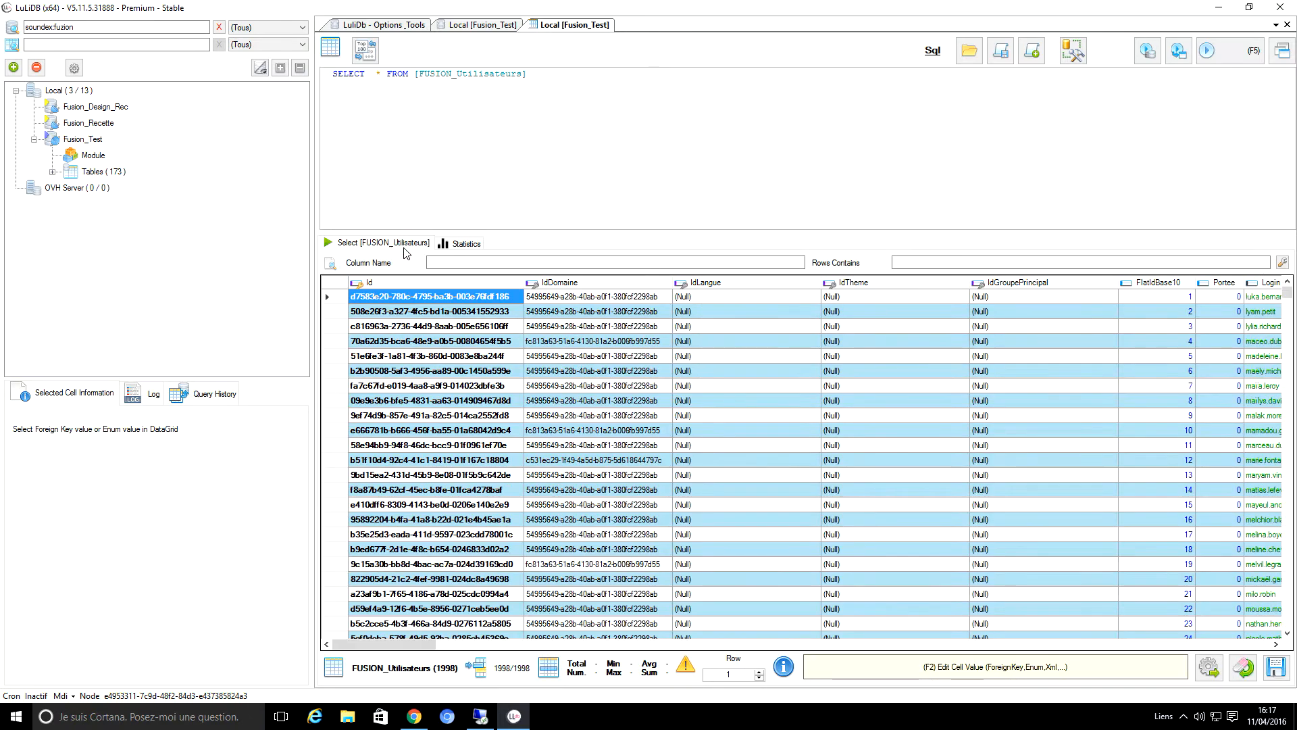
# - Filter the result rows by the user's surname and widen the Login column to show the full login
pyautogui.click(976, 264)
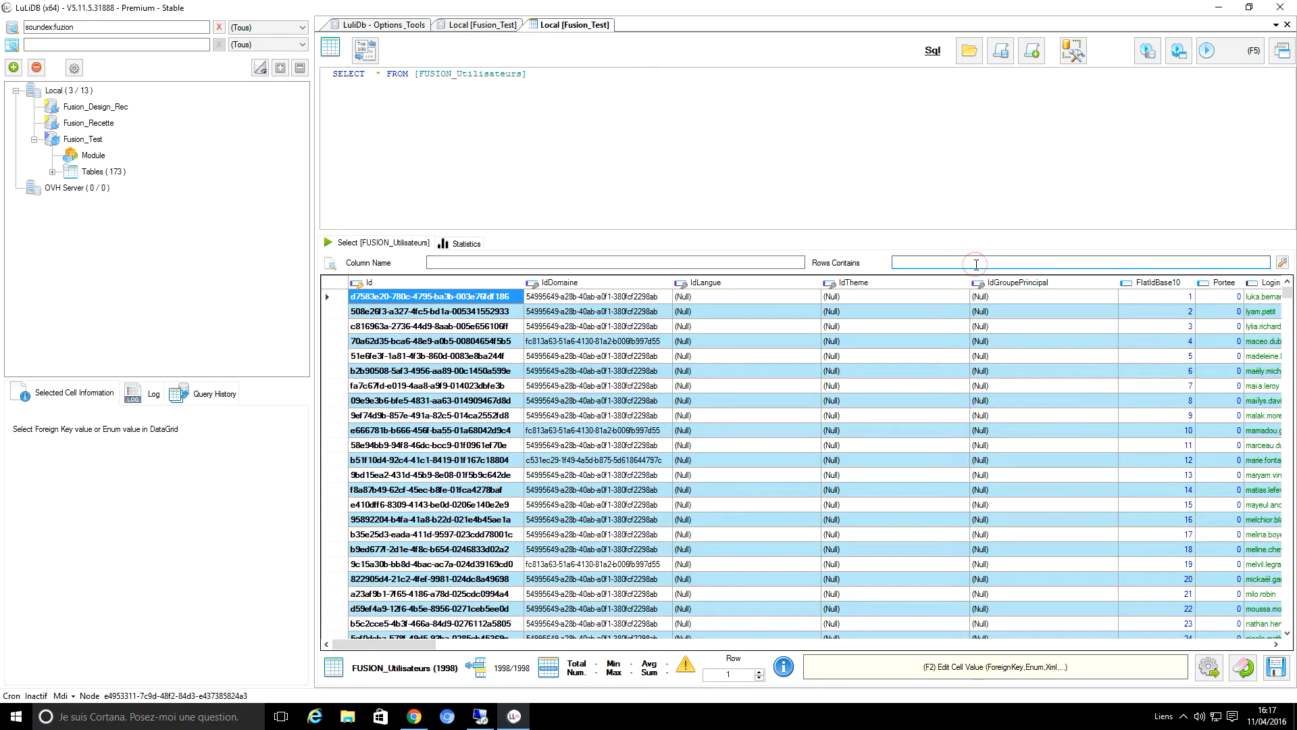
pyautogui.write('dupond')
pyautogui.press('Return')
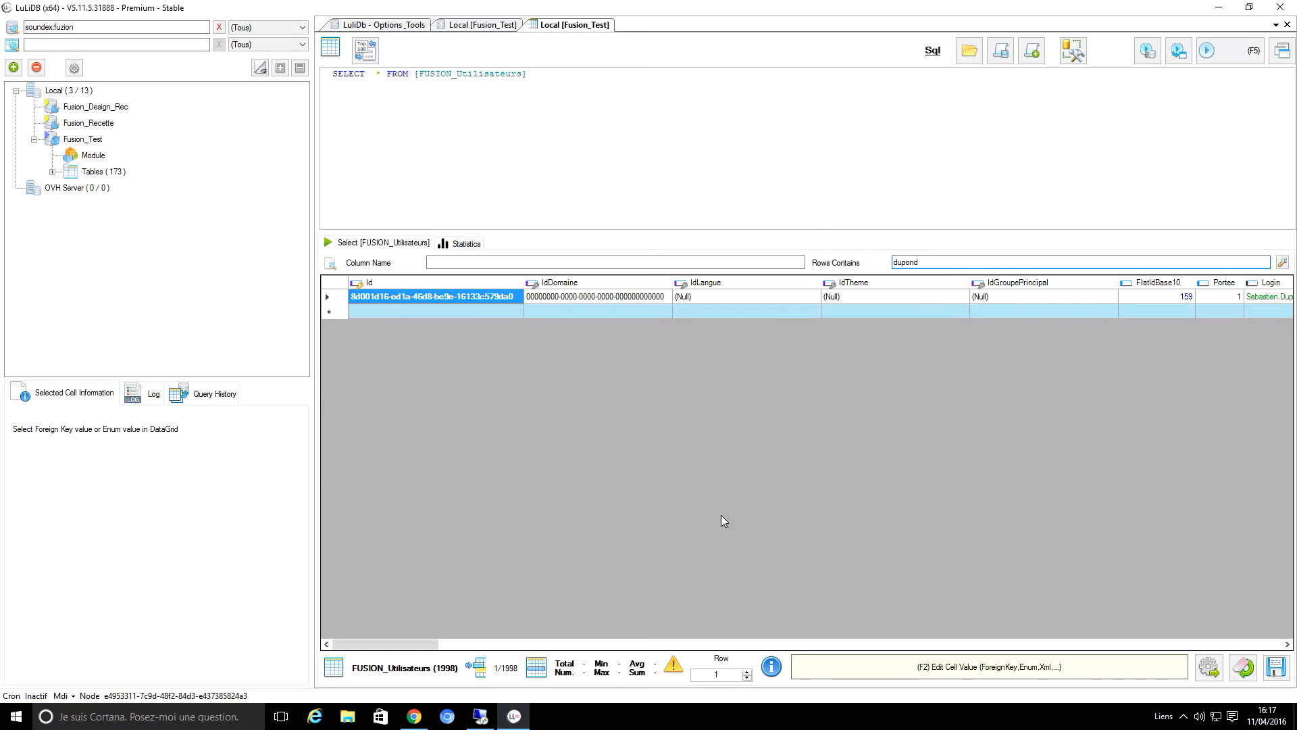
pyautogui.moveTo(375, 644); pyautogui.dragTo(437, 651)
pyautogui.moveTo(746, 284); pyautogui.dragTo(880, 290)
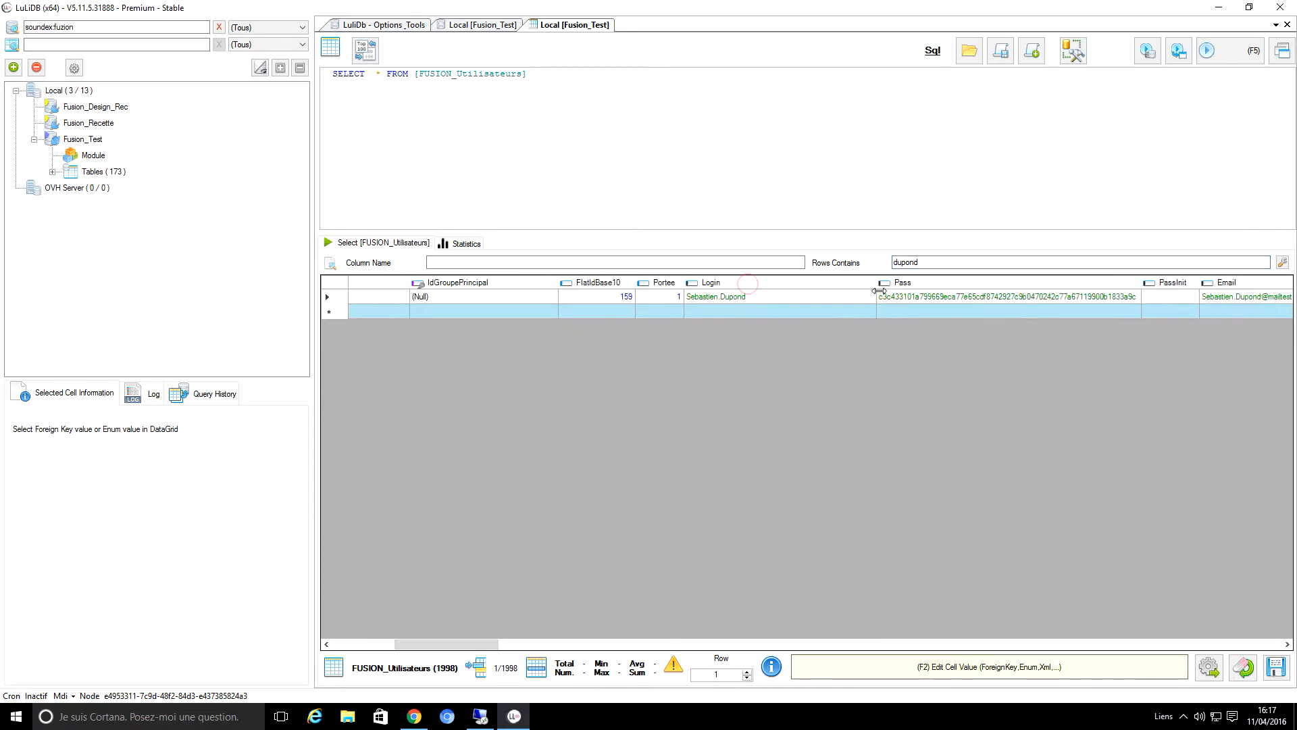
pyautogui.moveTo(456, 647); pyautogui.dragTo(394, 649)
# - Select the filtered user row and open its detailed list of PK/FK relations
pyautogui.click(339, 297)
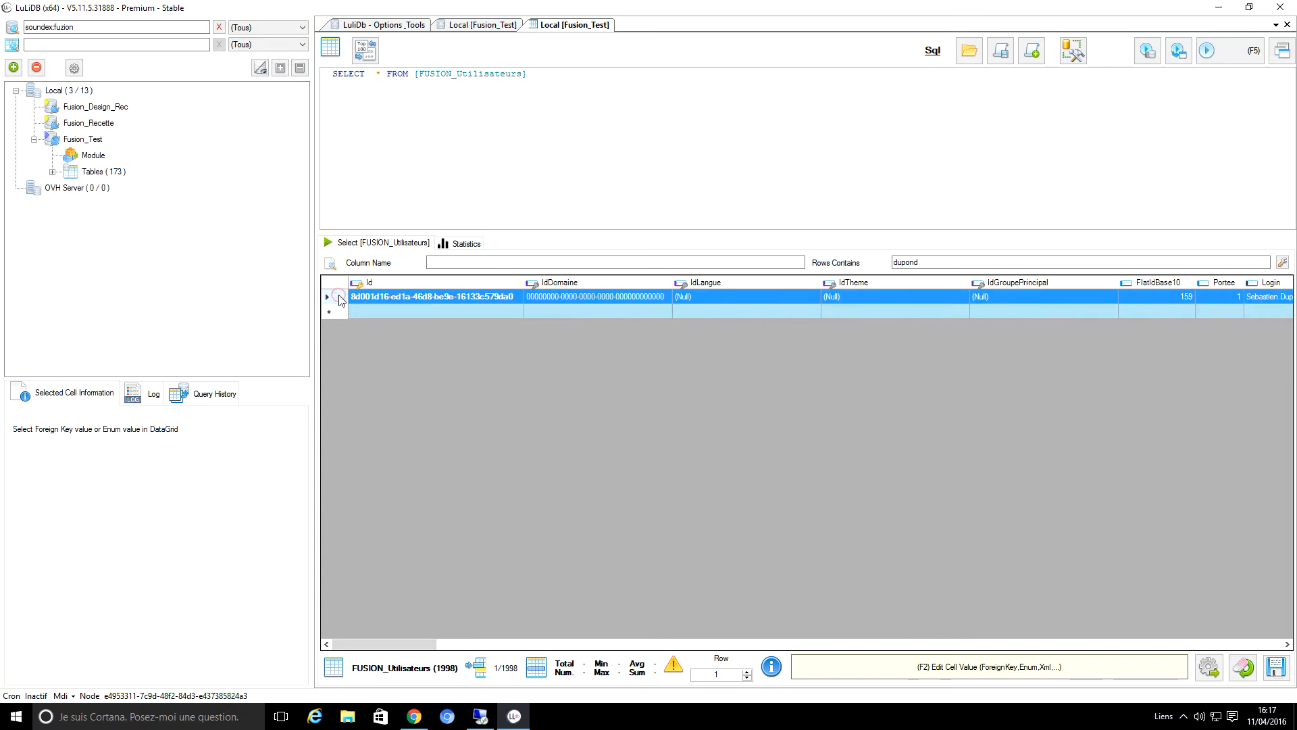
pyautogui.rightClick(340, 300)
pyautogui.moveTo(455, 414)
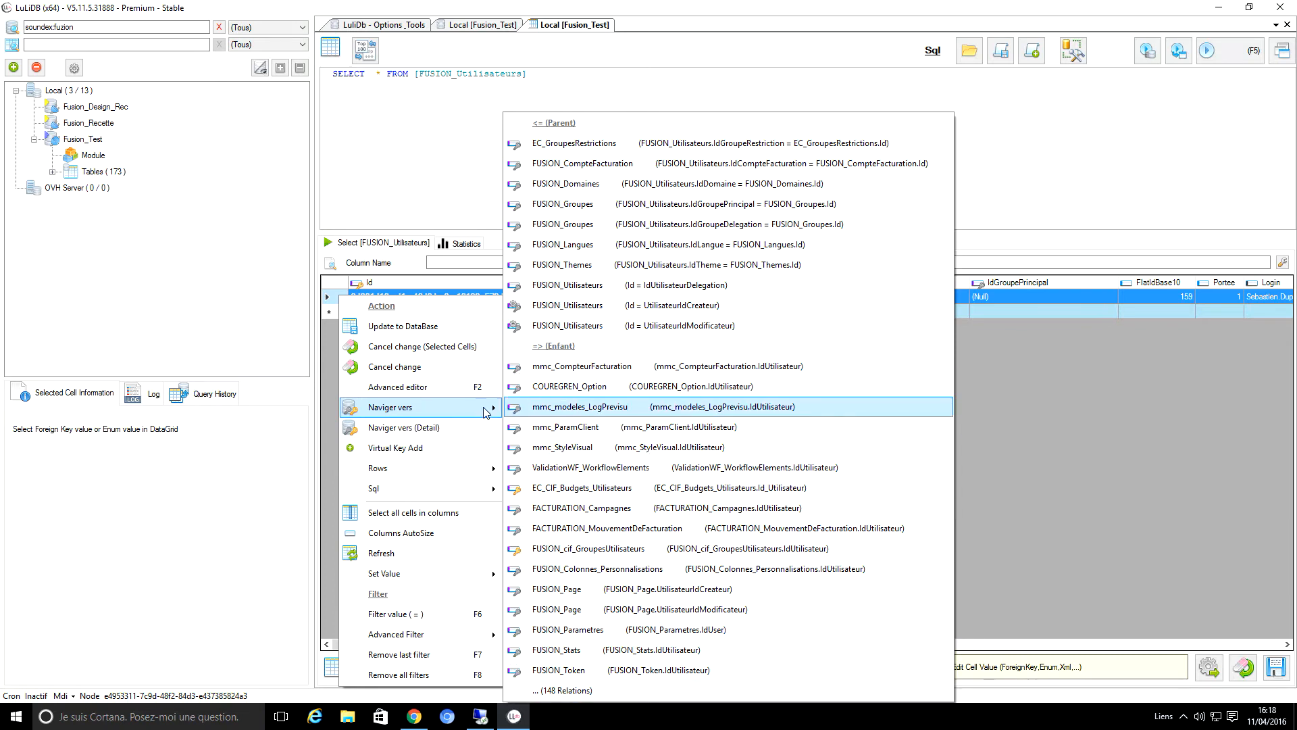
pyautogui.click(410, 430)
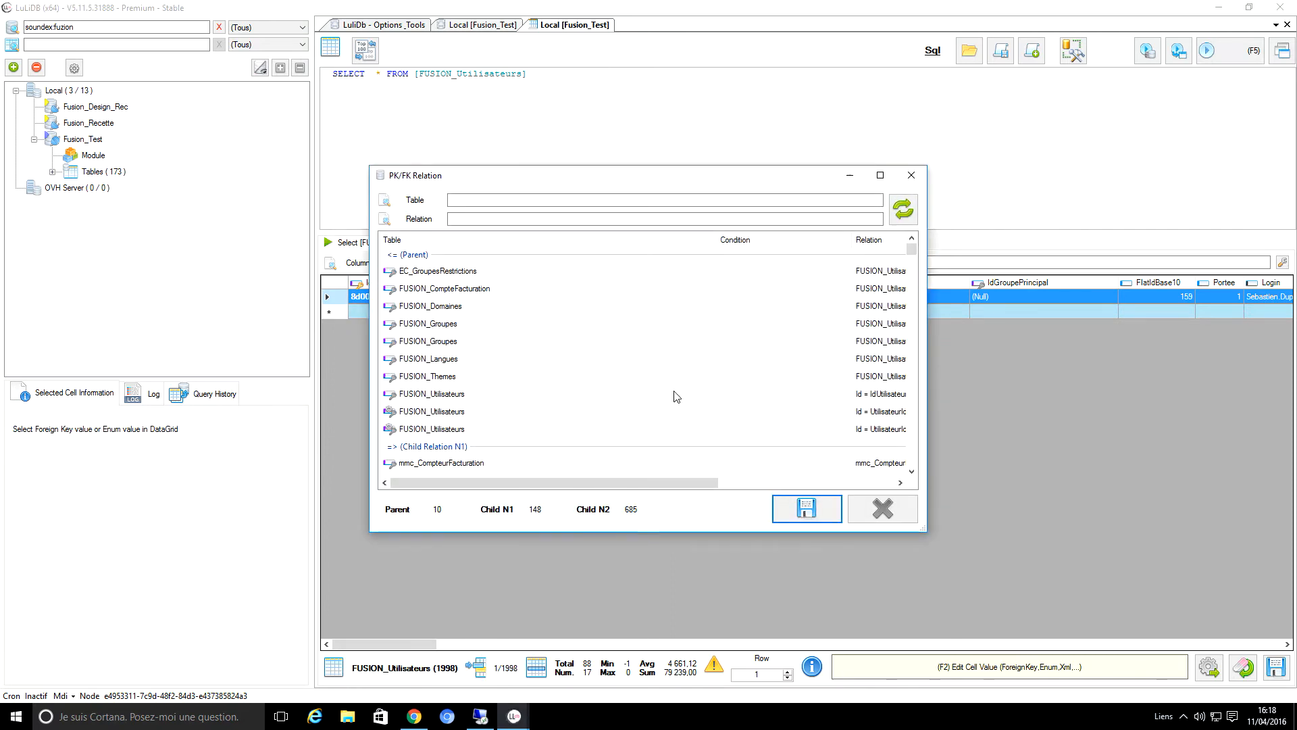
# - Filter the PK/FK relations by table name "command" and refresh the list
pyautogui.click(650, 201)
pyautogui.write('com')
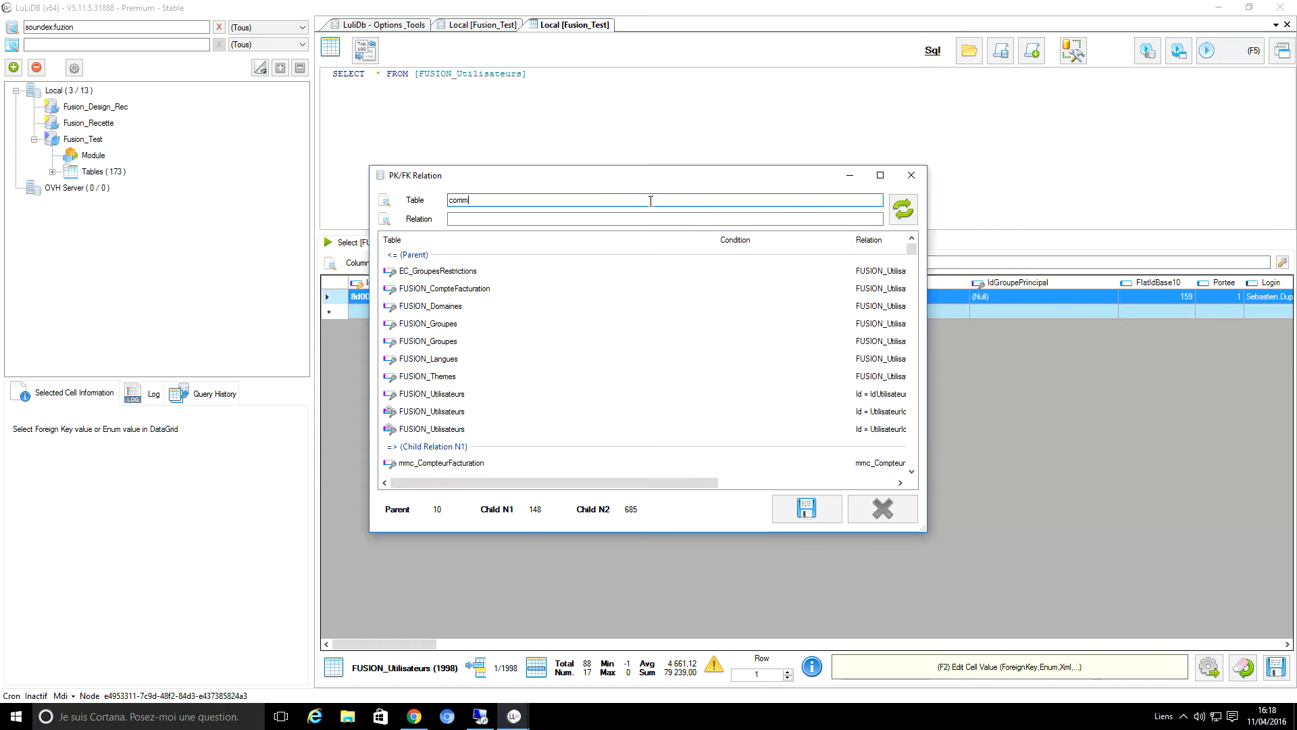
pyautogui.write('mand')
pyautogui.click(902, 208)
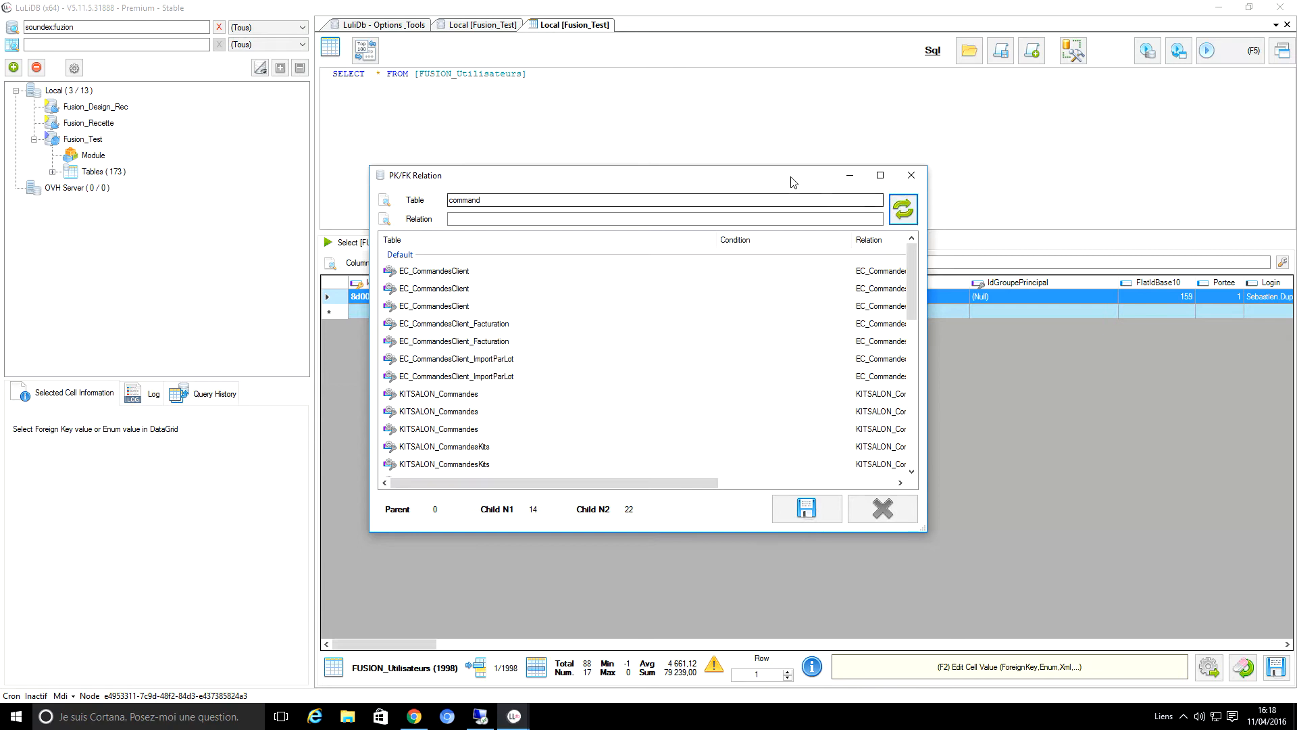
# - Enlarge the relation window and open the EC_CommandesClient records linked to the user through UtilisateurIdCreateur
pyautogui.moveTo(793, 180); pyautogui.dragTo(638, 79)
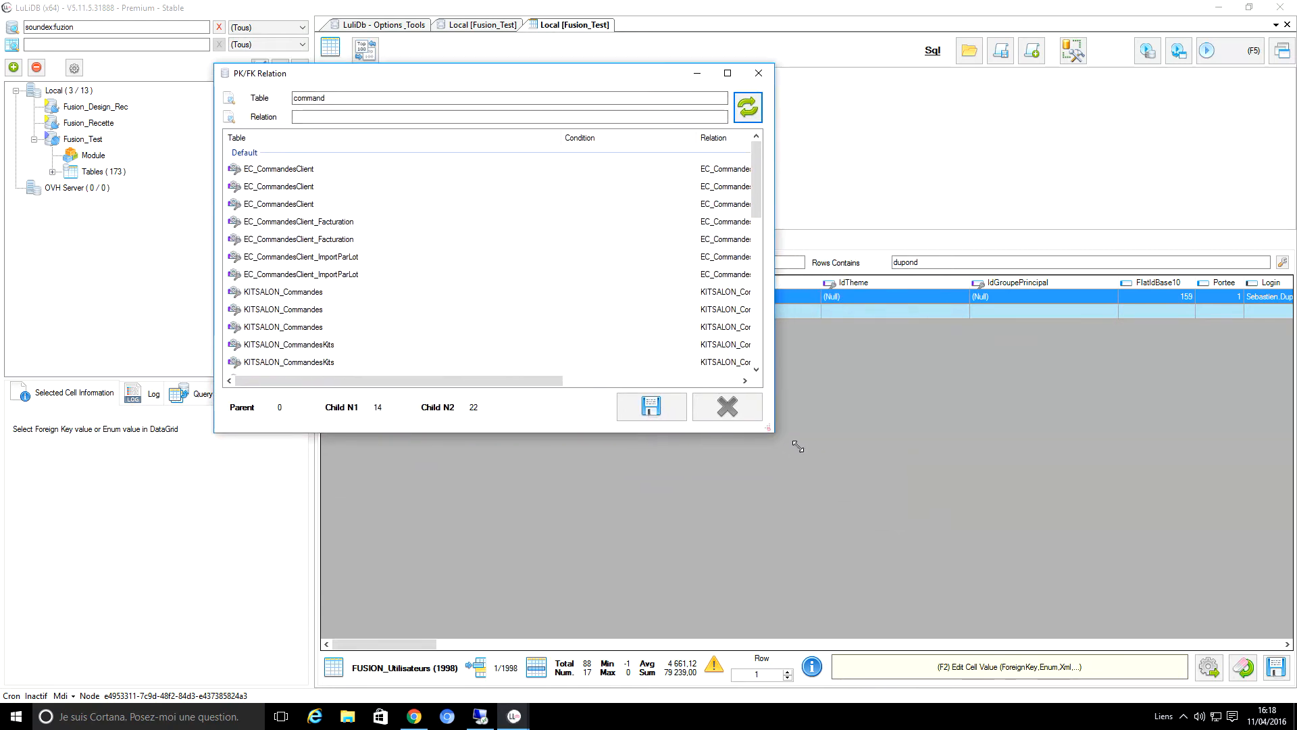
pyautogui.moveTo(769, 427); pyautogui.dragTo(1136, 665)
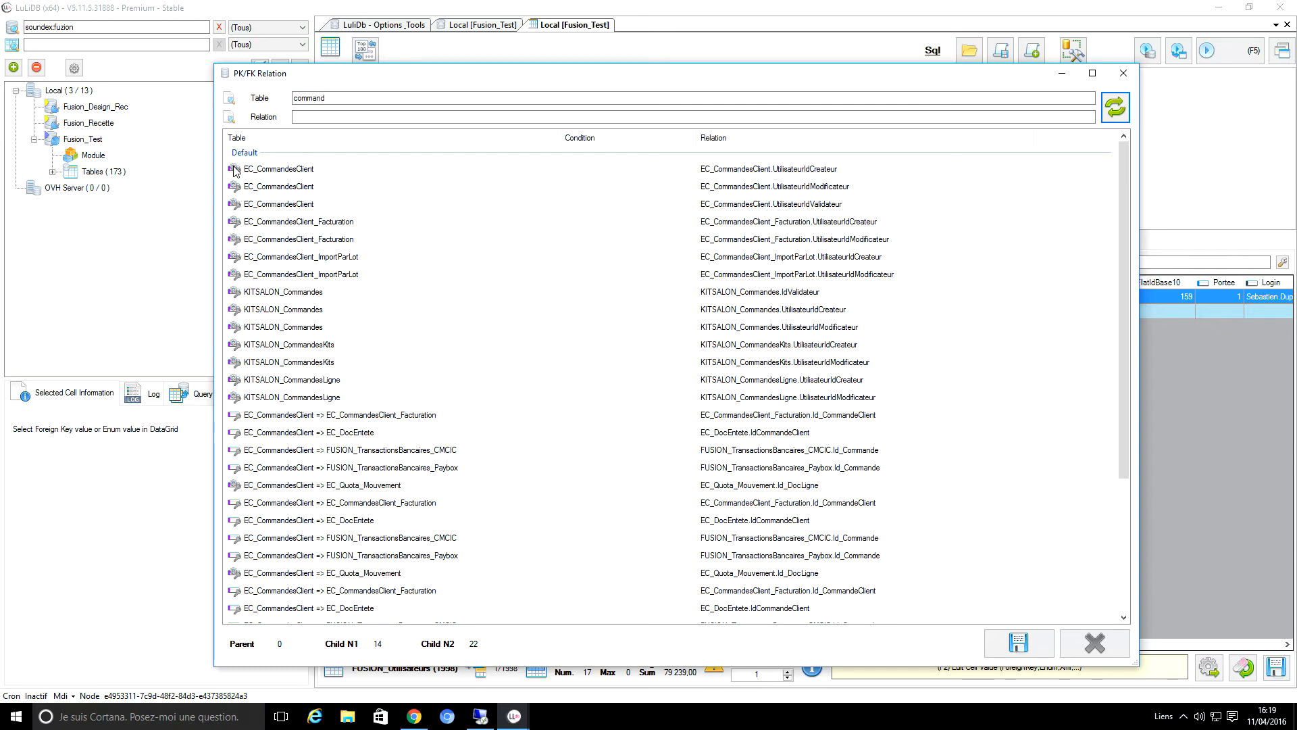
pyautogui.click(765, 175)
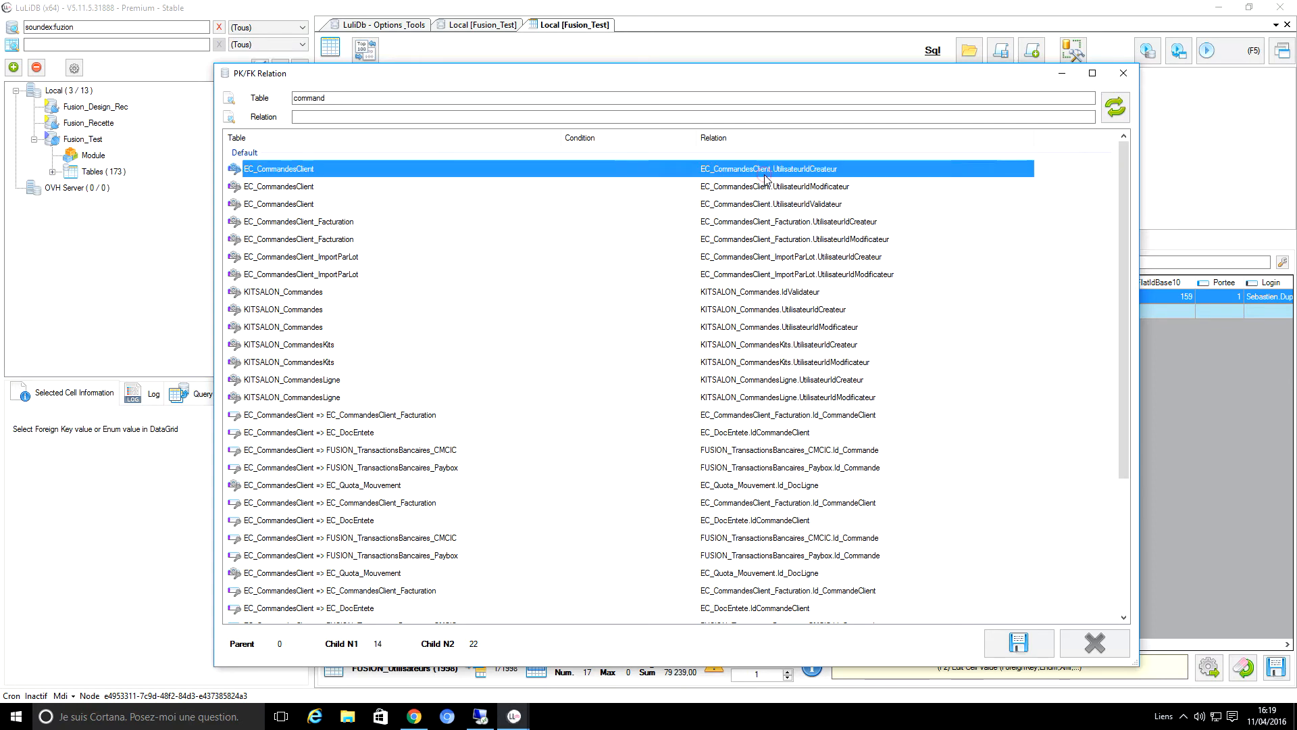
pyautogui.doubleClick(835, 170)
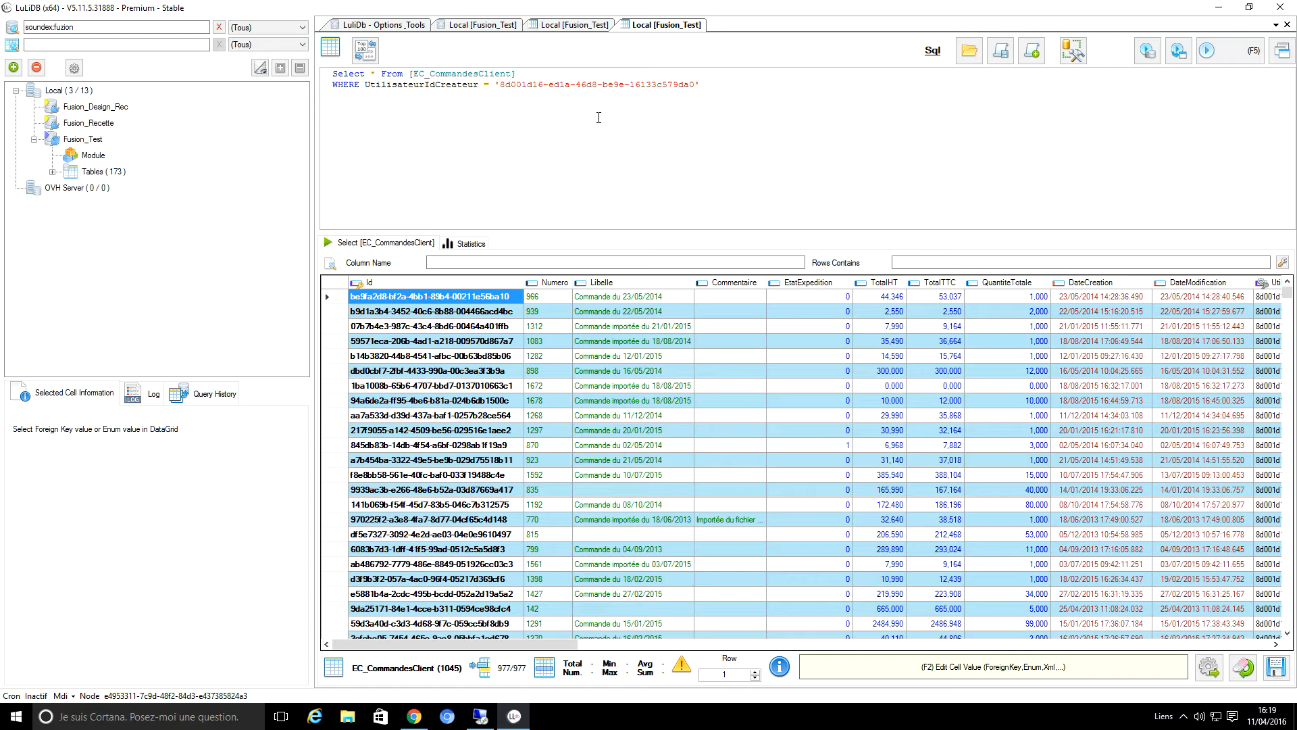
# - Sort the customer orders by Numero and select the Numero cell of the 21/08/2015 order with TotalHT 276,990
pyautogui.click(552, 283)
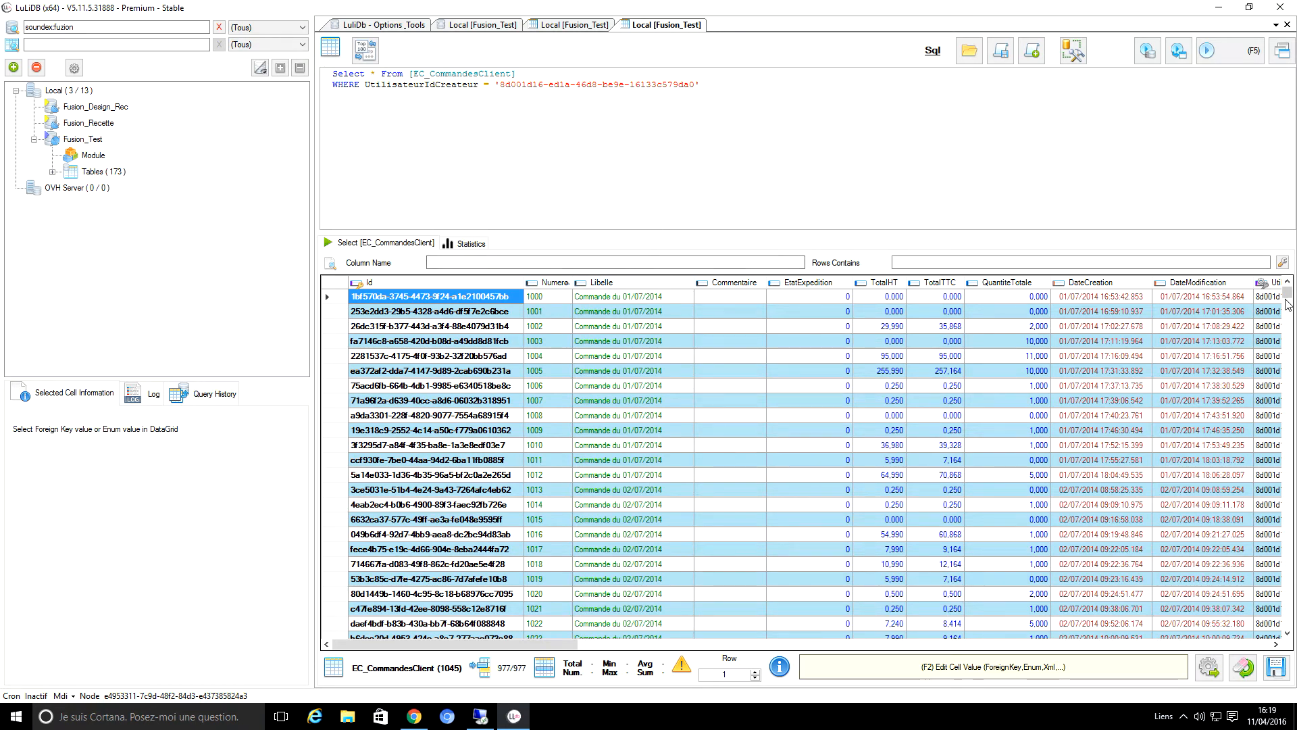
pyautogui.scroll(-1, 1287, 295)
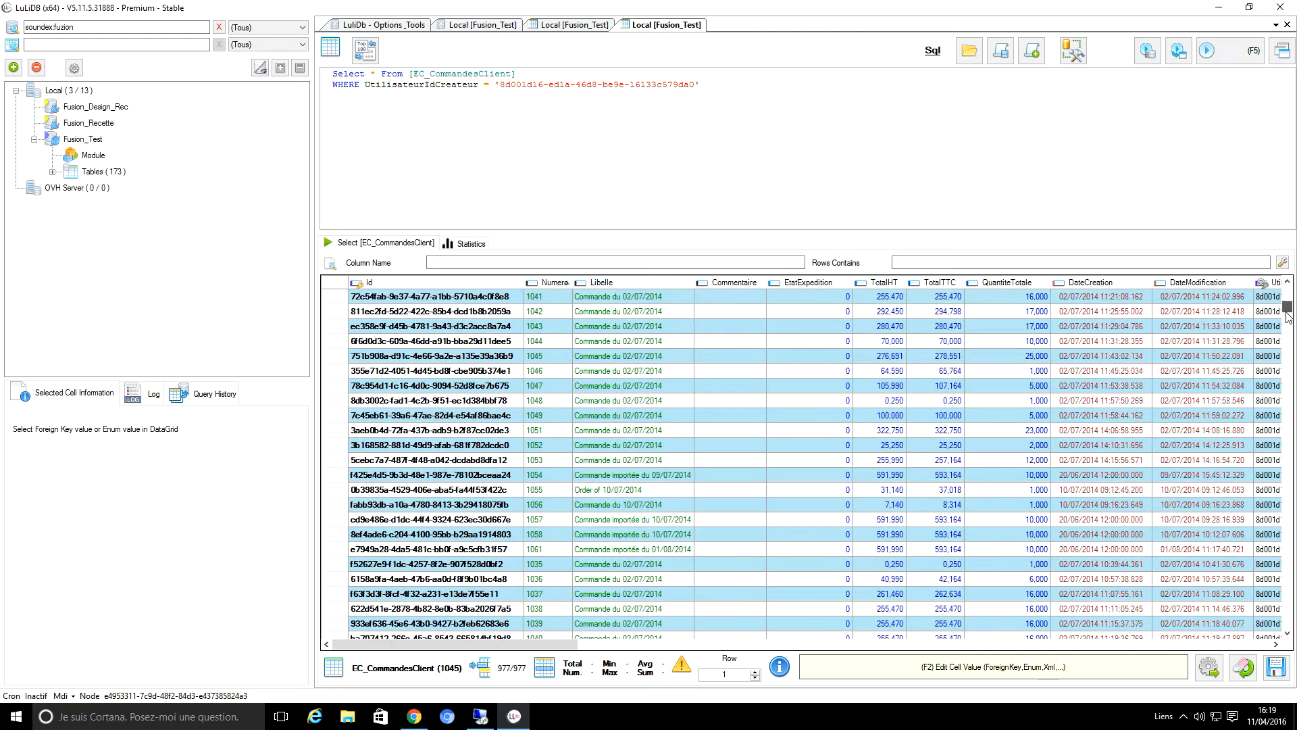
pyautogui.moveTo(1287, 296); pyautogui.dragTo(1290, 511)
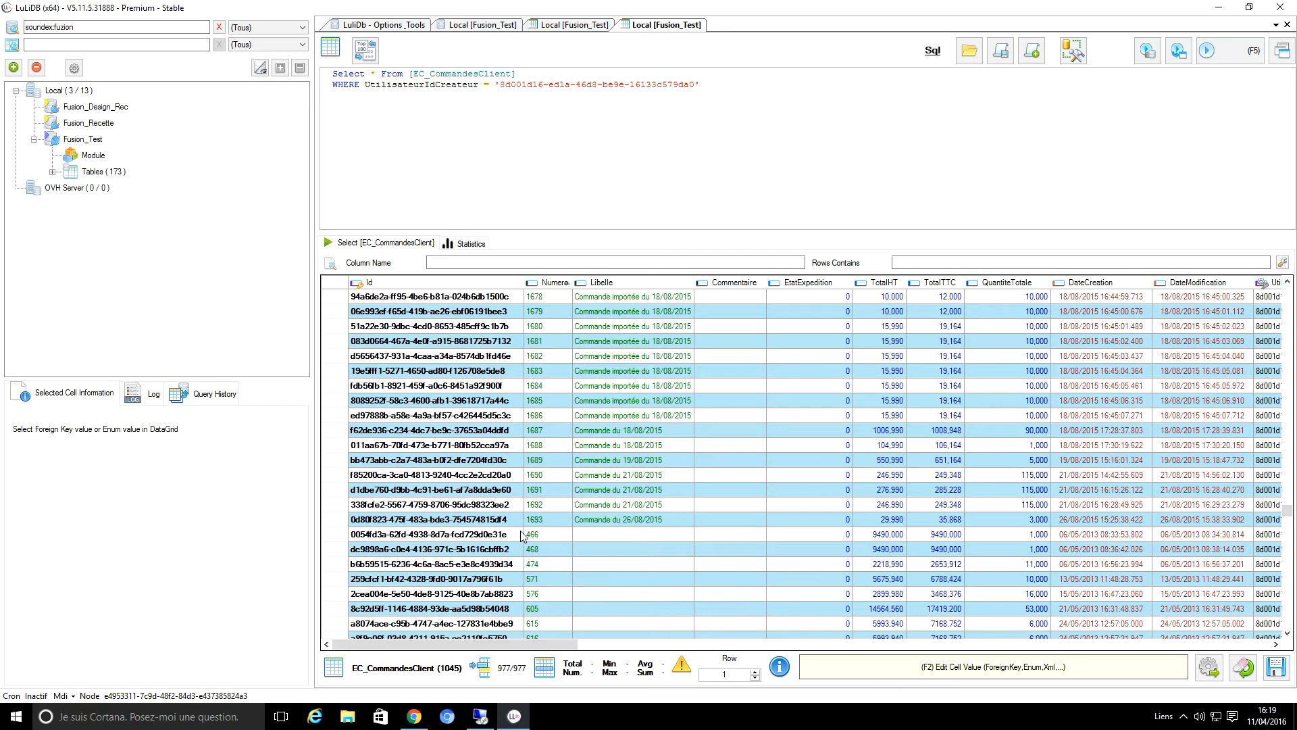
pyautogui.click(550, 491)
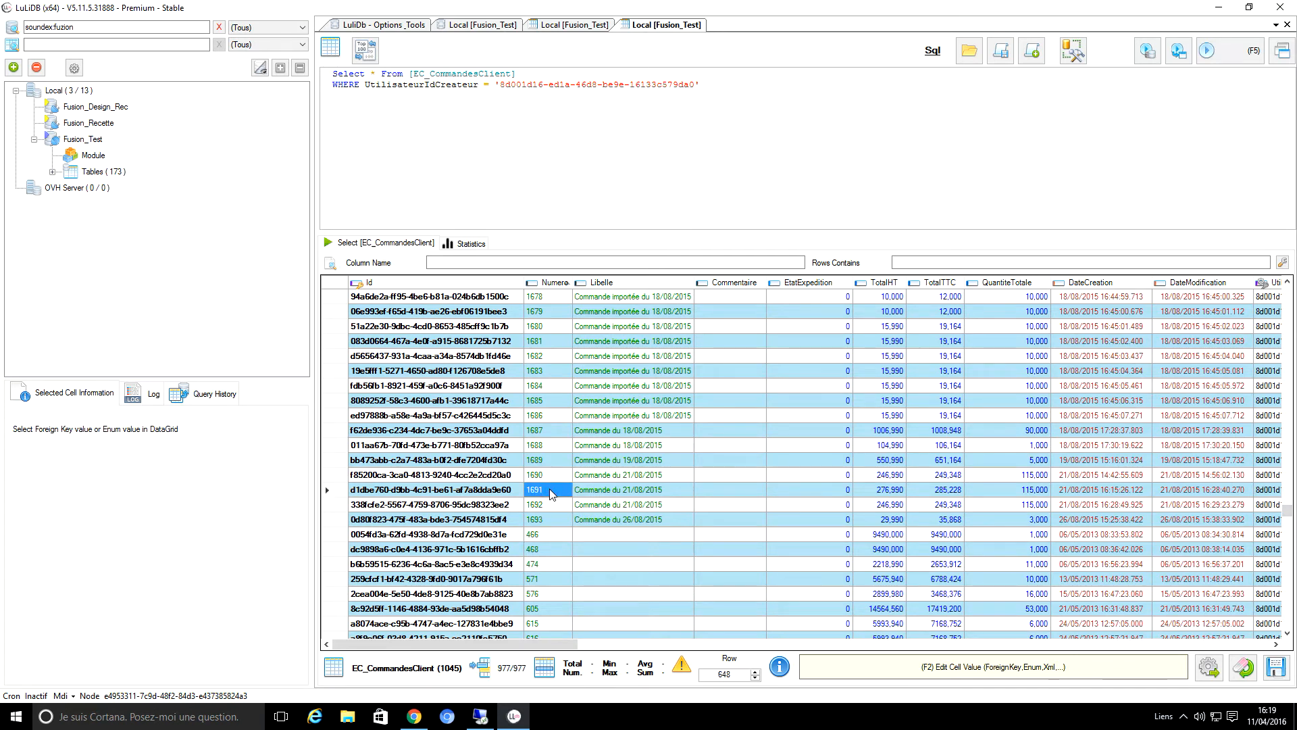
# - Add the Numero cell of the 26/08/2015 order to the selection and open an SQL query on the selected values
pyautogui.click(534, 520)
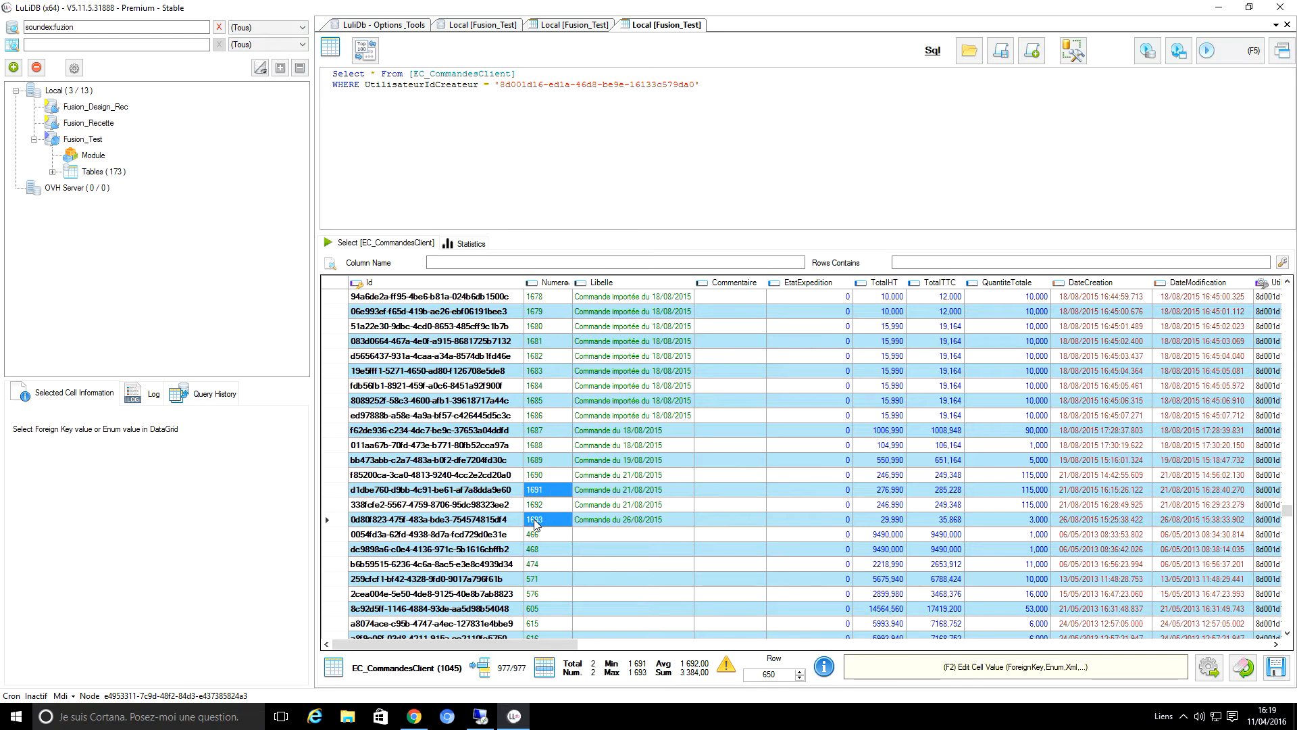
pyautogui.rightClick(535, 522)
pyautogui.moveTo(599, 508)
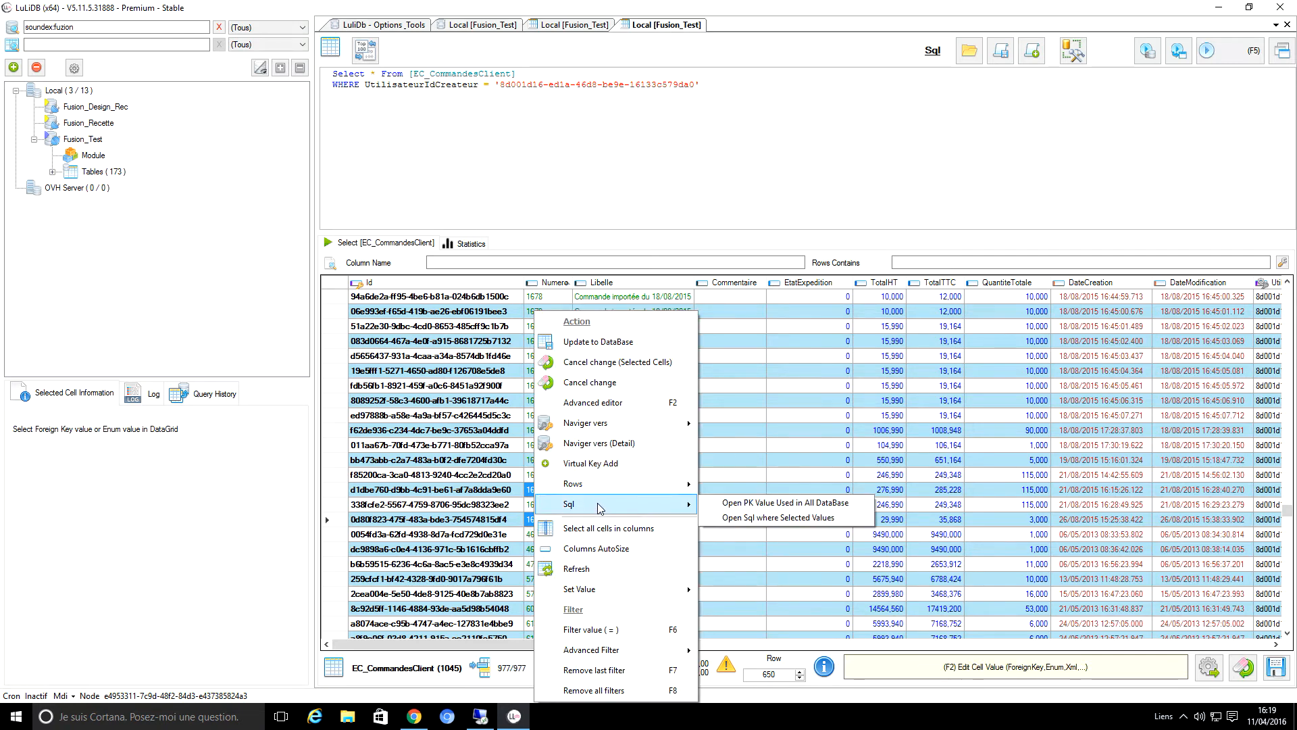
pyautogui.click(798, 520)
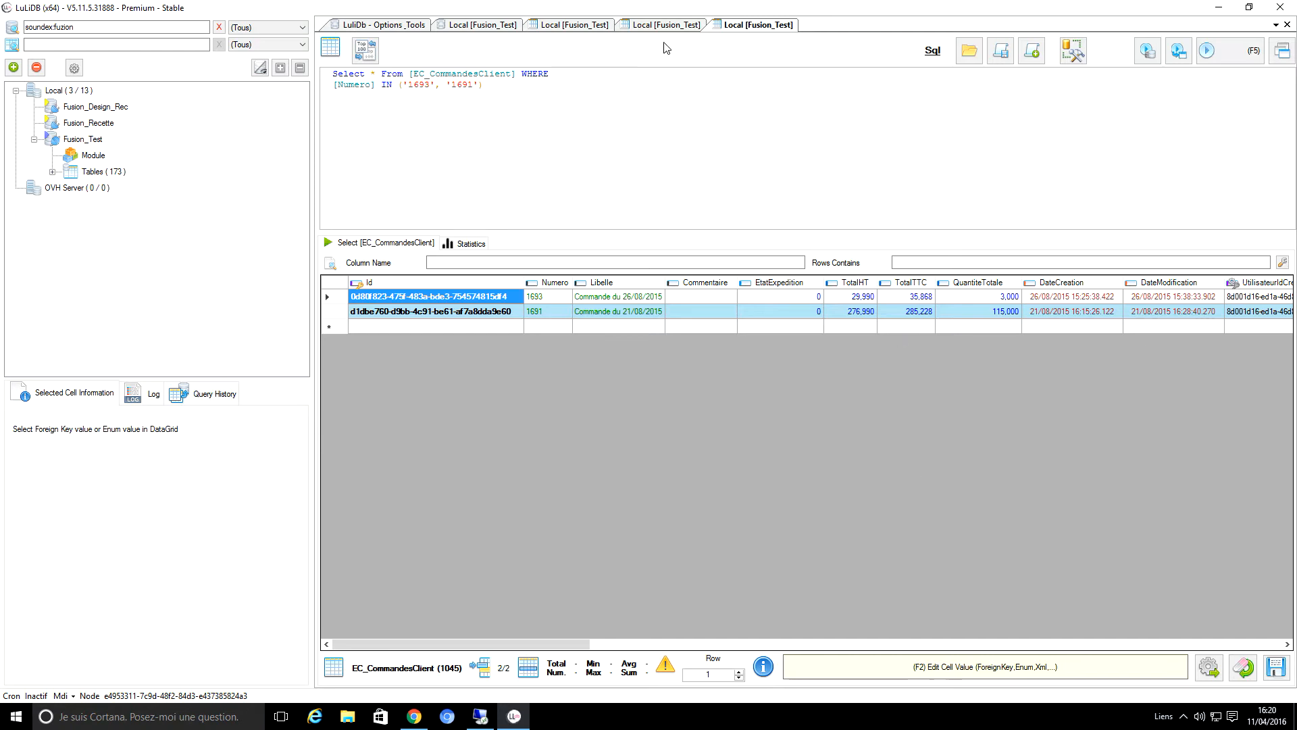
# - Query the user's orders by selected QuantiteTotale values 10,000, 90,000 and 115,000, CodeSysteme 0 and MontantFraisDePortsTTC 11,948040, and close the resulting query
pyautogui.click(665, 25)
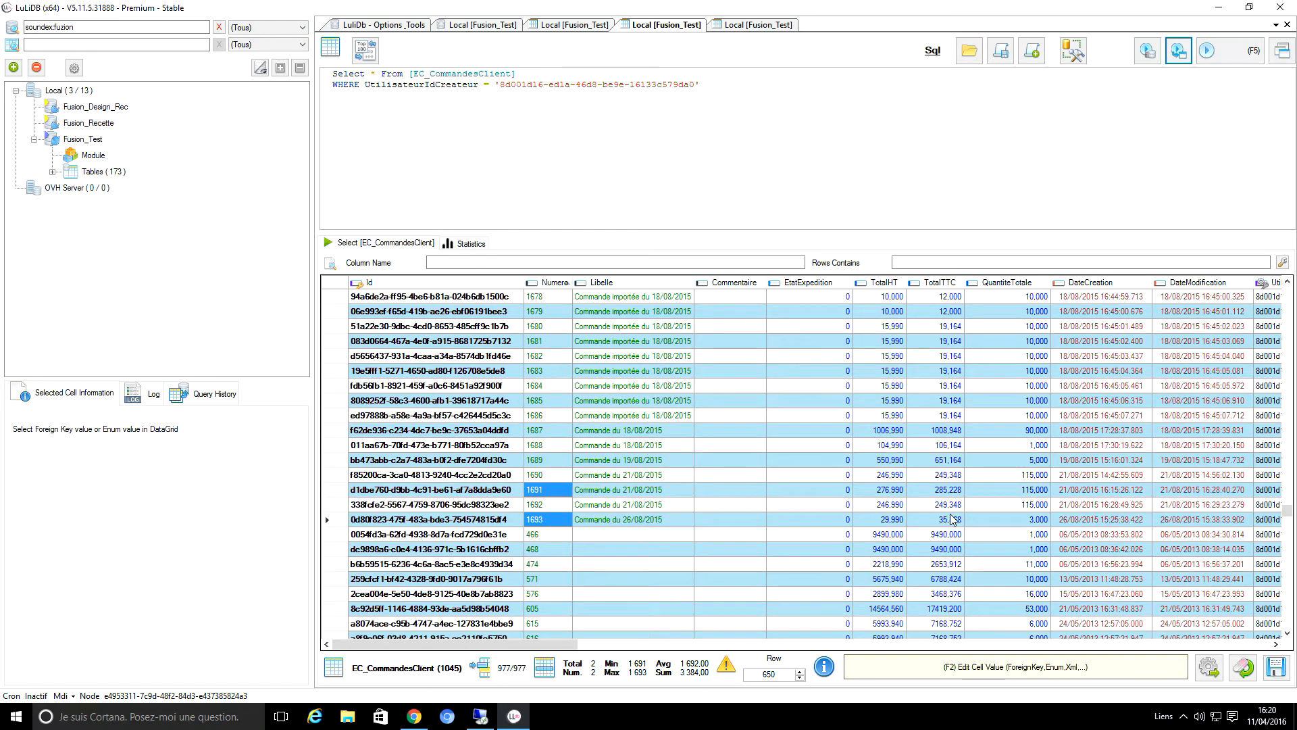
pyautogui.click(998, 401)
pyautogui.keyDown('ctrl'); pyautogui.click(1007, 430); pyautogui.keyUp('ctrl')
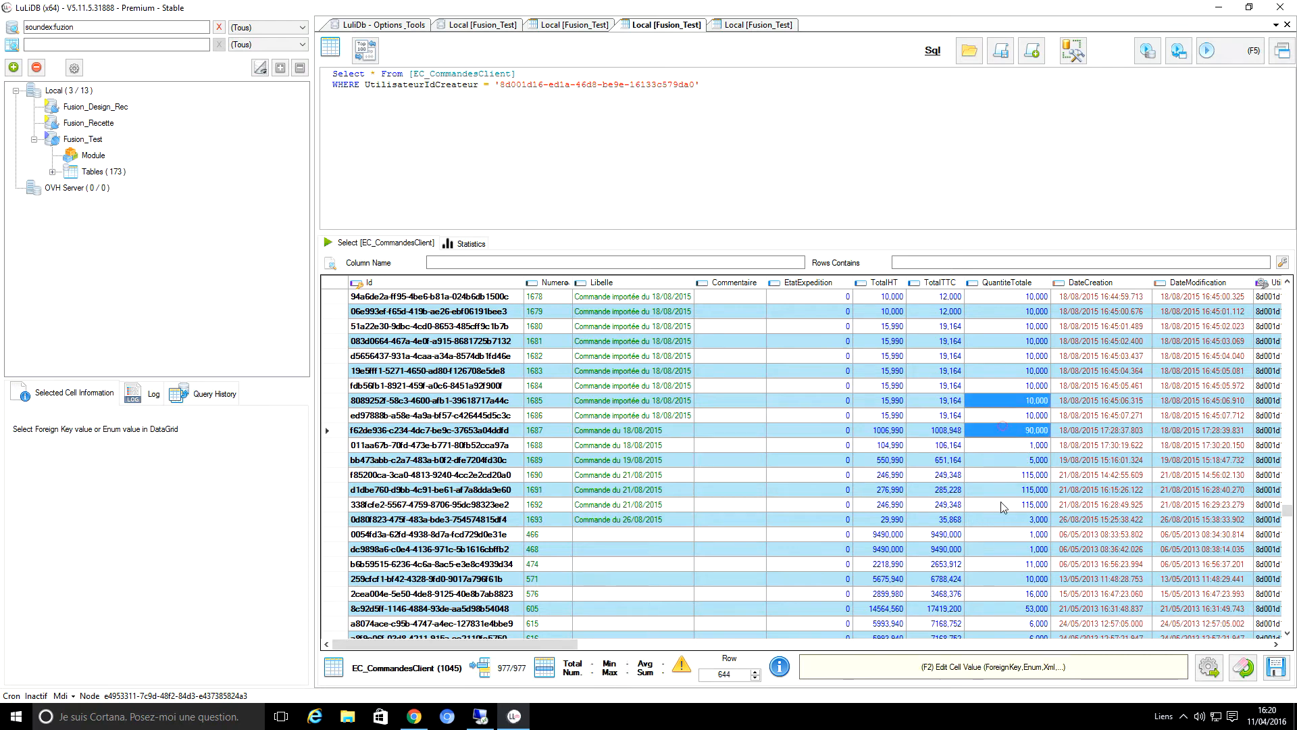
pyautogui.keyDown('ctrl'); pyautogui.click(1005, 505); pyautogui.keyUp('ctrl')
pyautogui.moveTo(494, 650); pyautogui.dragTo(679, 653)
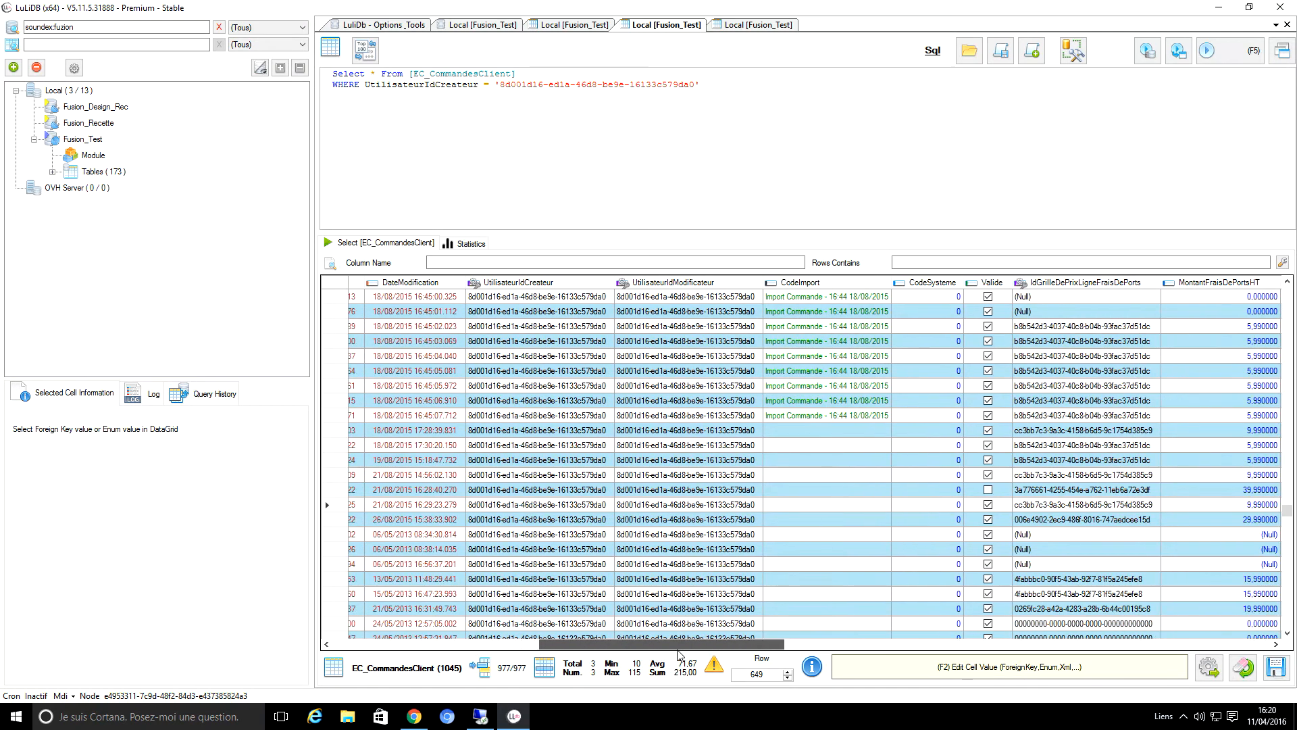
pyautogui.keyDown('ctrl'); pyautogui.click(915, 434); pyautogui.keyUp('ctrl')
pyautogui.moveTo(746, 645); pyautogui.dragTo(842, 648)
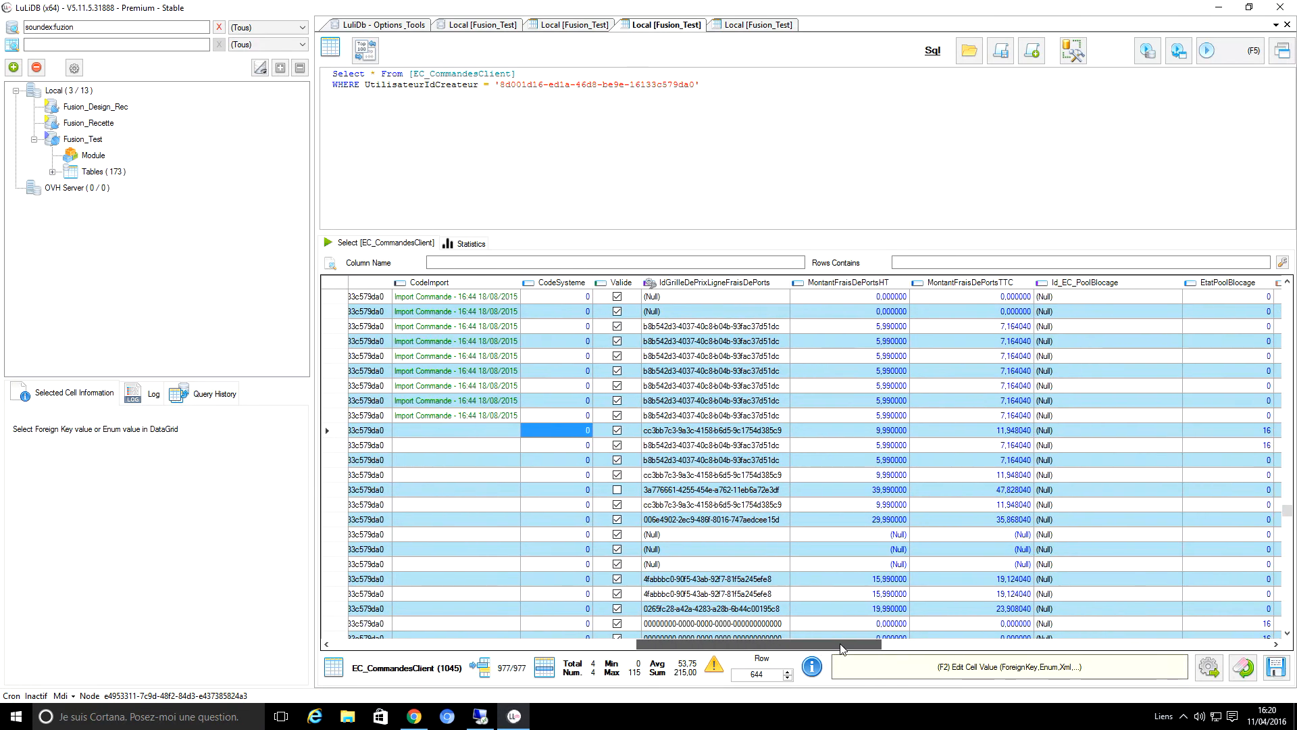
pyautogui.keyDown('ctrl'); pyautogui.click(1007, 432); pyautogui.keyUp('ctrl')
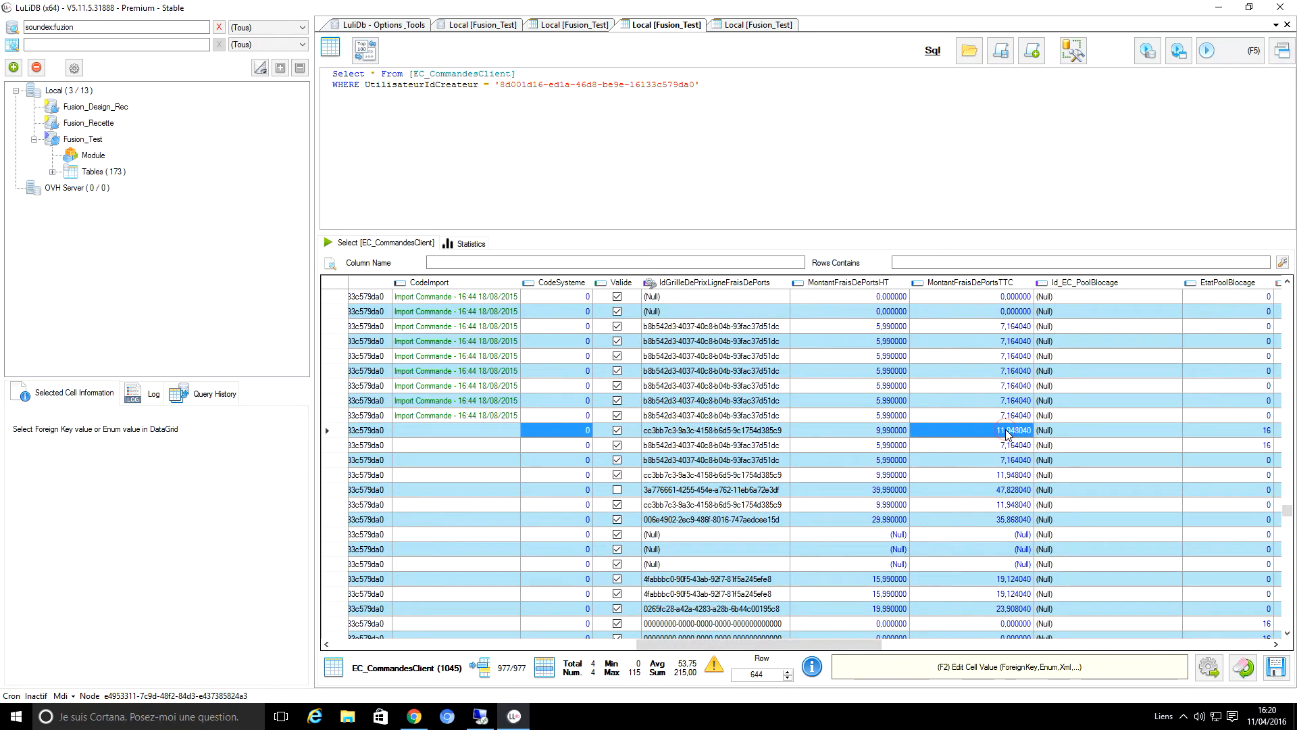
pyautogui.rightClick(1007, 432)
pyautogui.moveTo(1058, 514)
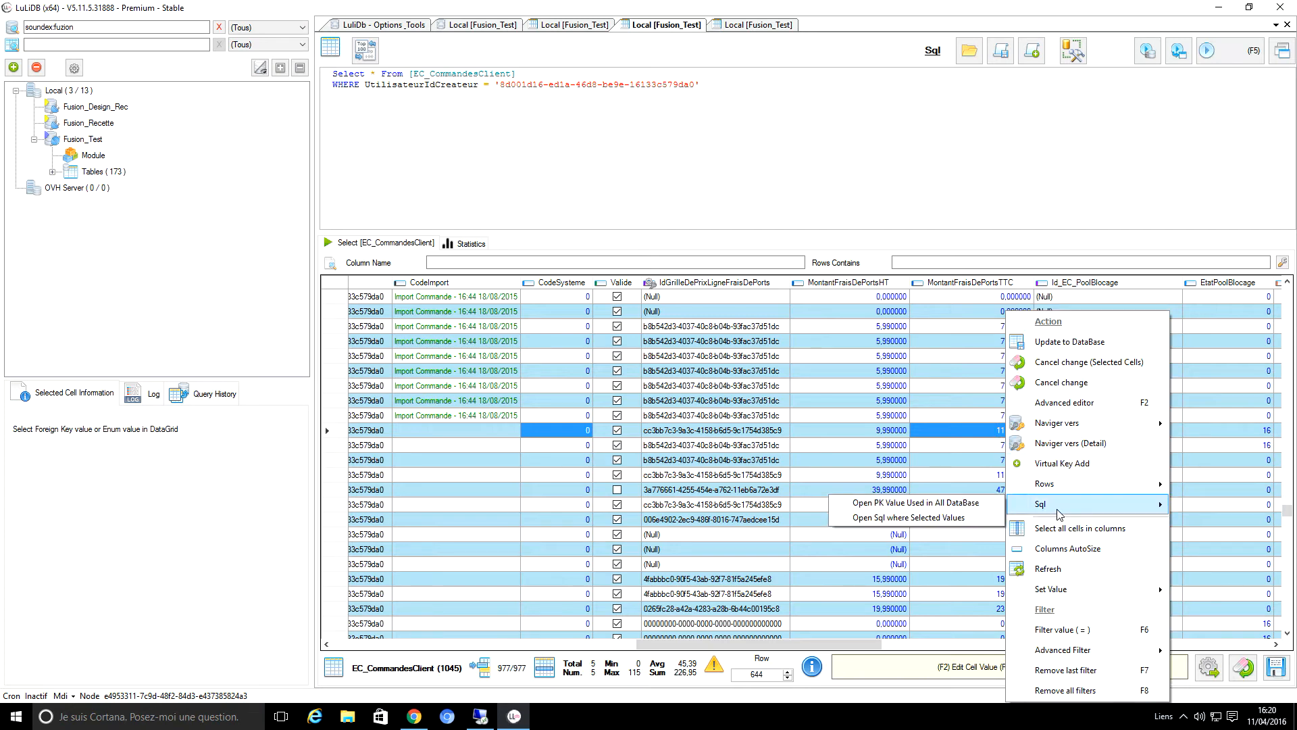
pyautogui.click(933, 517)
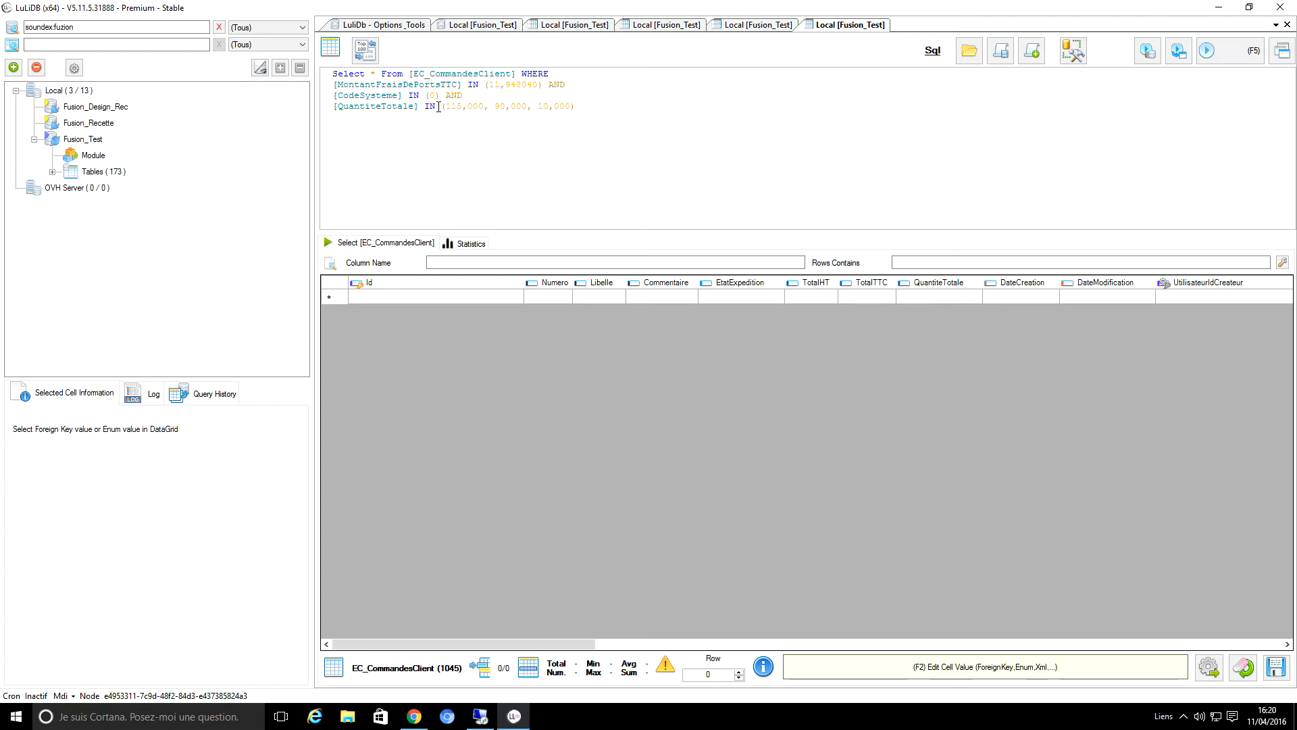
pyautogui.middleClick(844, 25)
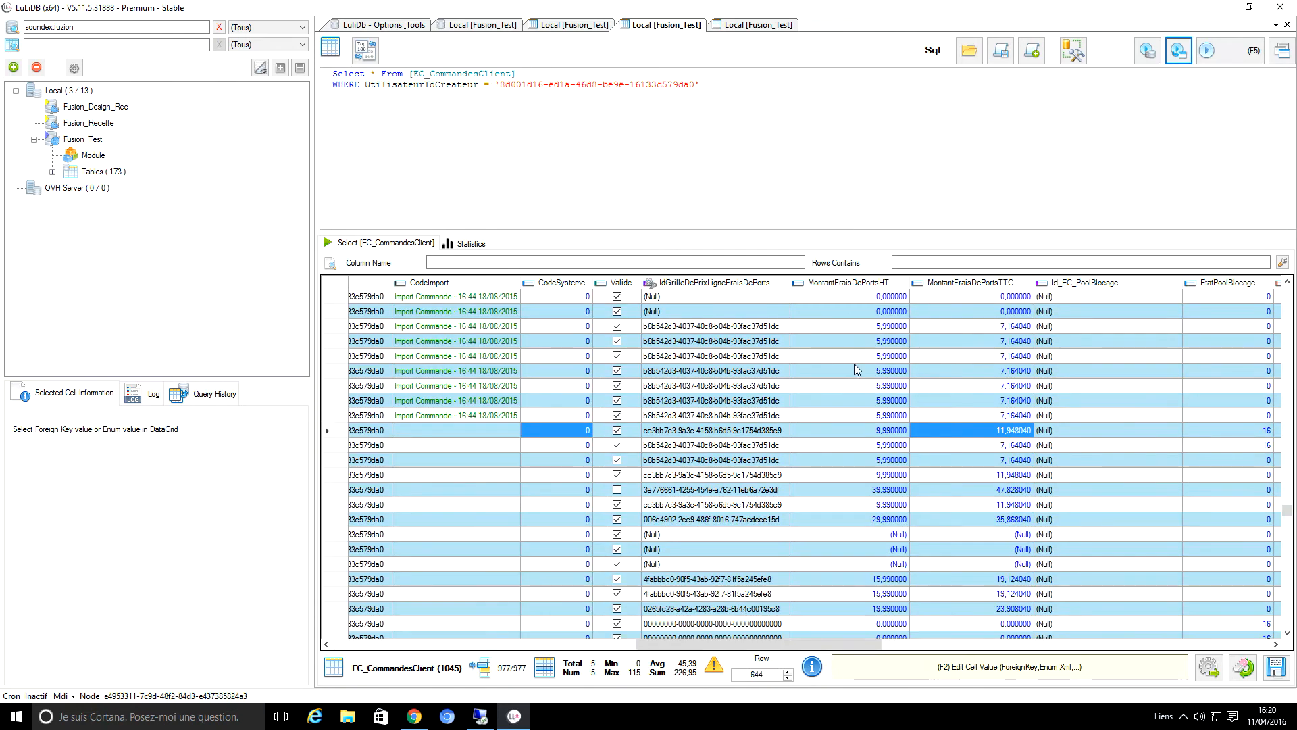
# - Select the TotalPoidsEnGrammes values 3590,000, 200,000 and 1760,000, open an SQL query on them, and close that query
pyautogui.moveTo(710, 644); pyautogui.dragTo(896, 647)
pyautogui.click(869, 474)
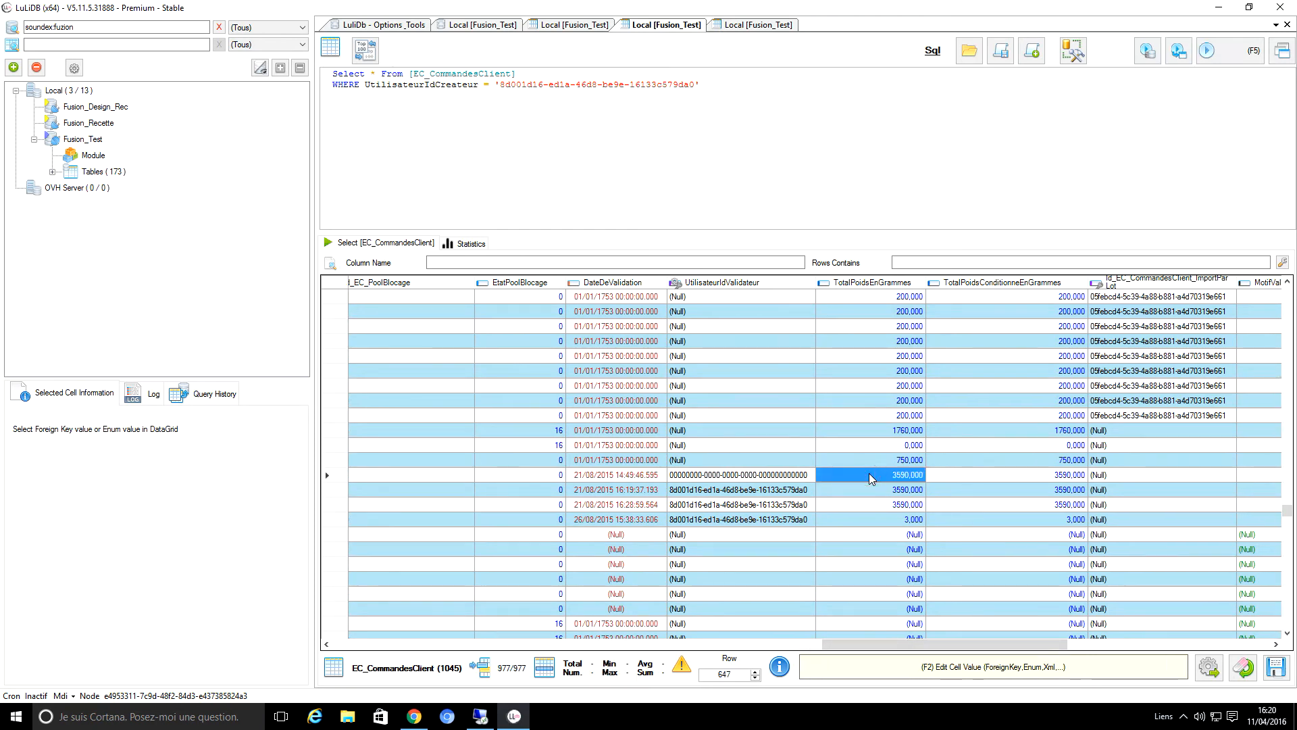
pyautogui.keyDown('ctrl'); pyautogui.click(862, 341); pyautogui.keyUp('ctrl')
pyautogui.keyDown('ctrl'); pyautogui.click(854, 430); pyautogui.keyUp('ctrl')
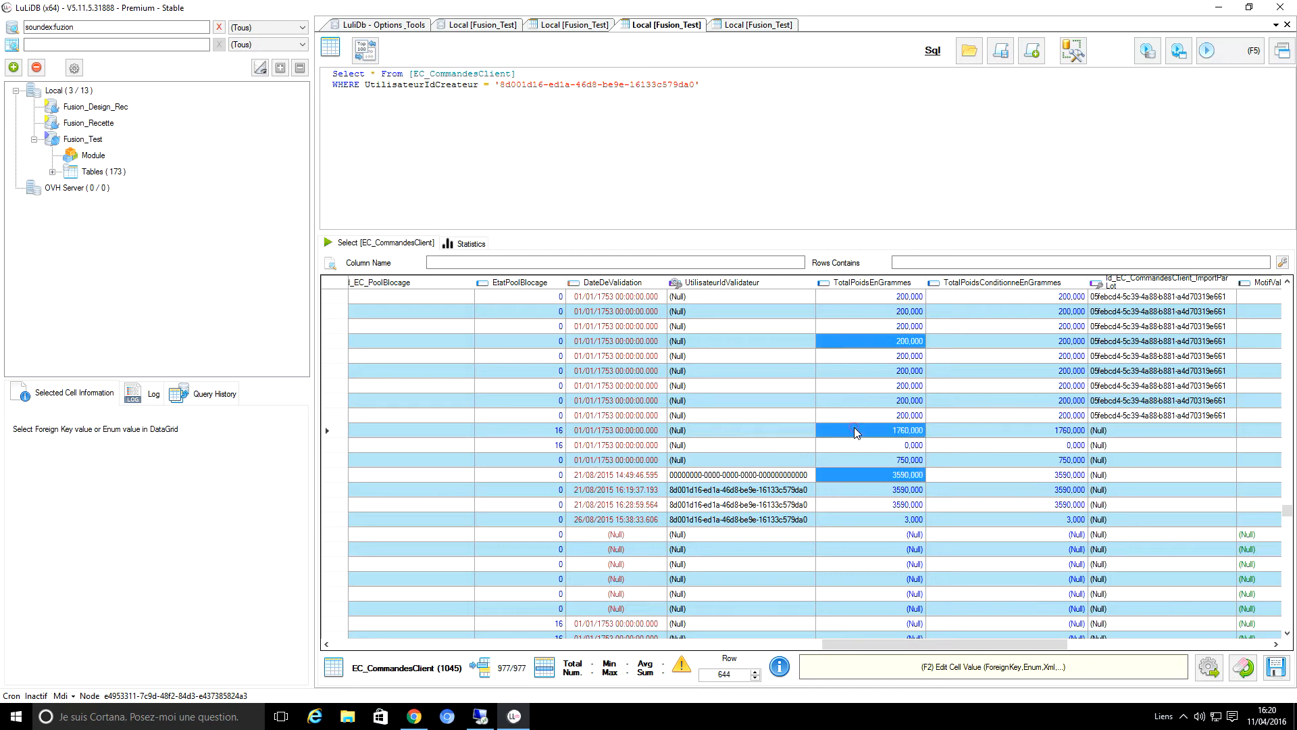
pyautogui.rightClick(854, 430)
pyautogui.moveTo(927, 504)
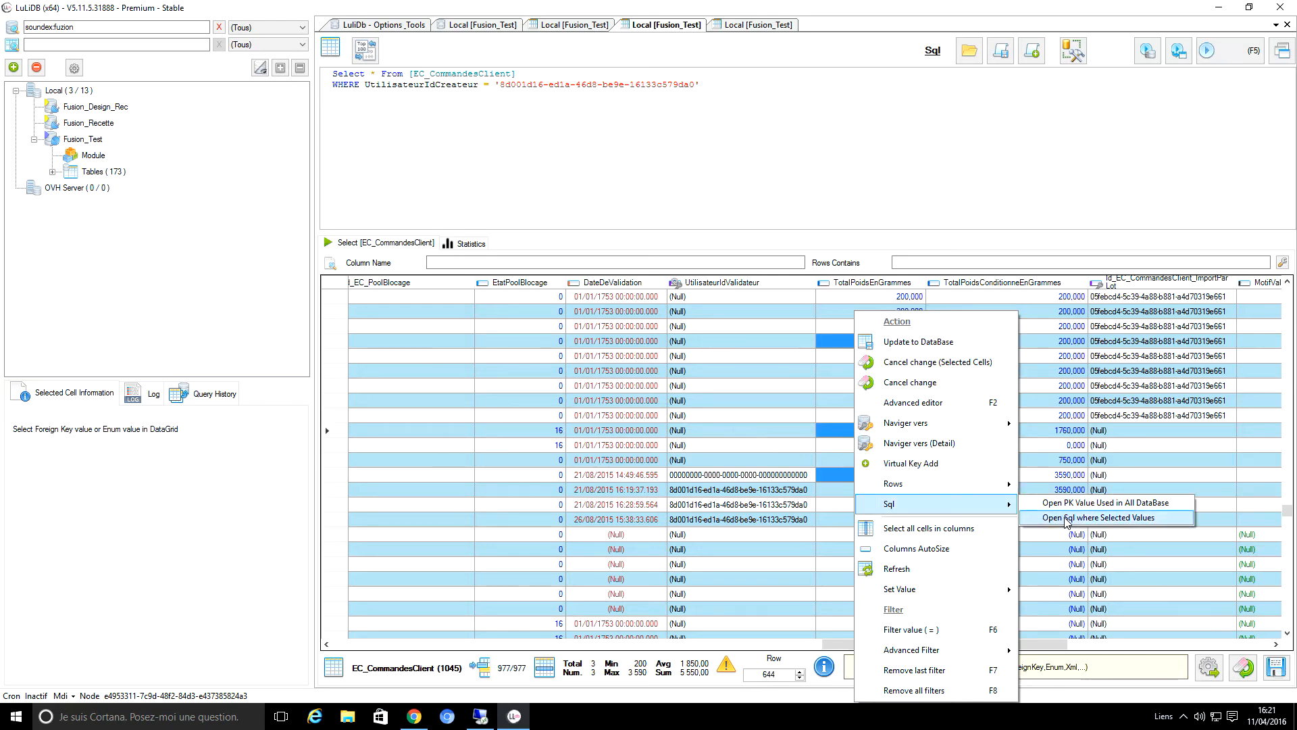
pyautogui.click(1065, 518)
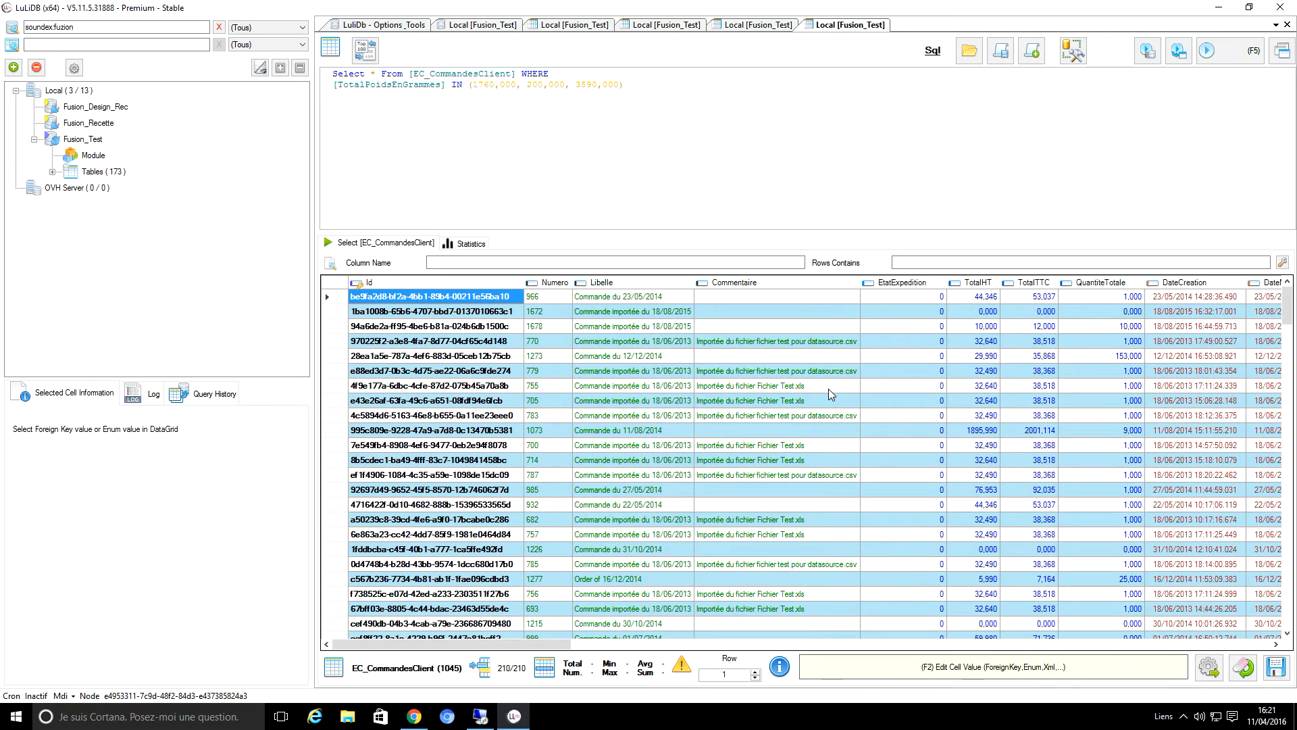
pyautogui.middleClick(846, 29)
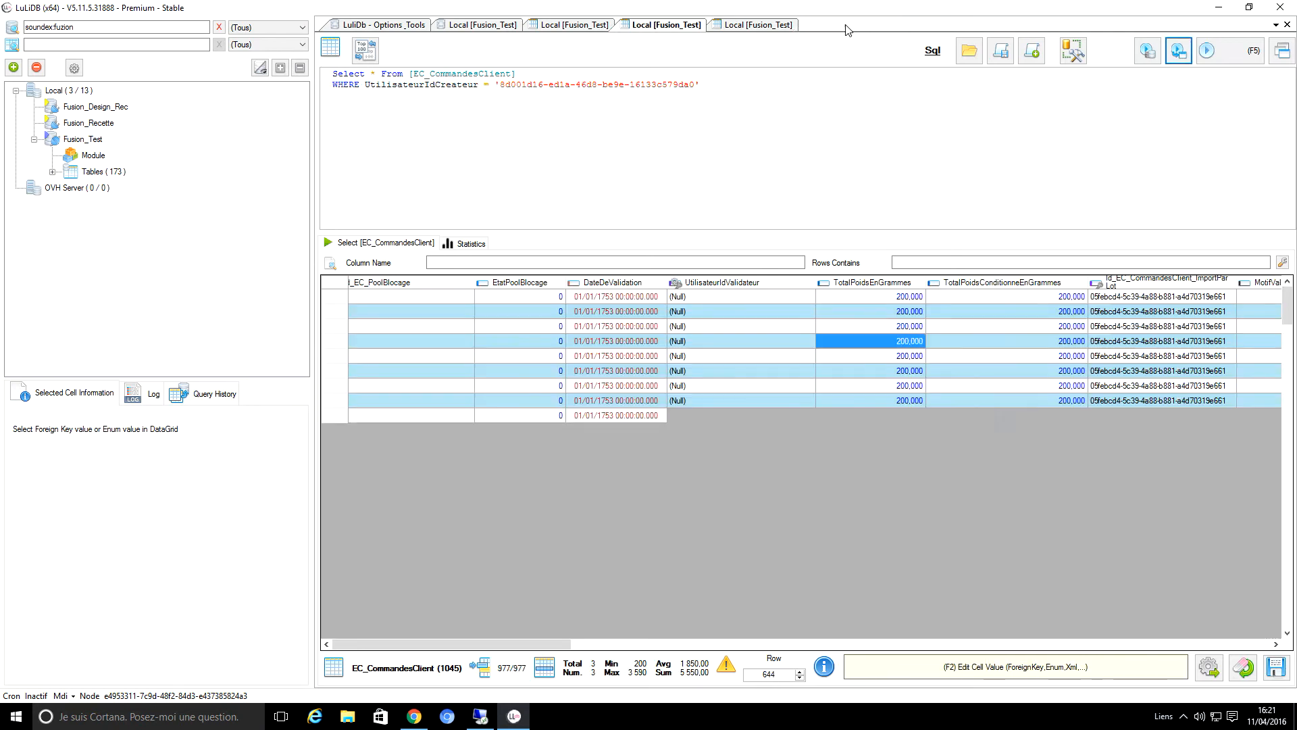
# - Return to the query on the two selected orders and filter its columns by the names "numero" and "frais"
pyautogui.click(737, 30)
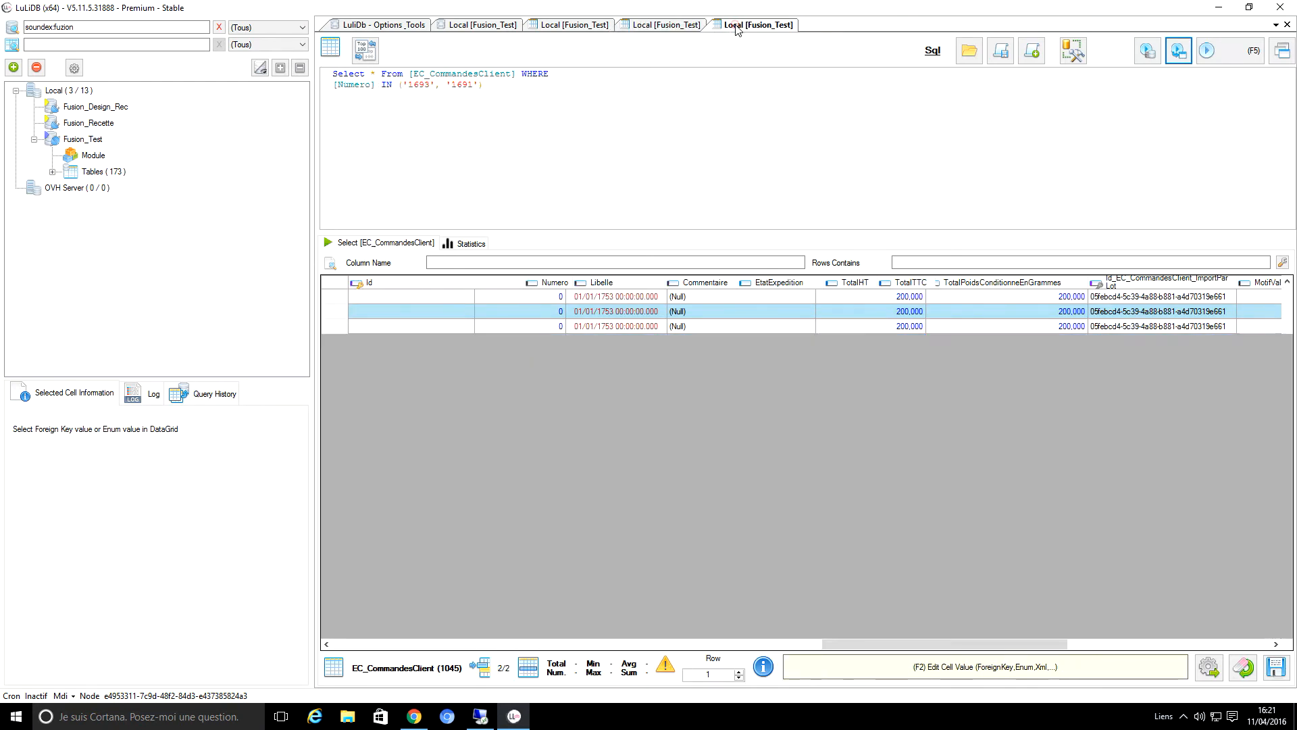
pyautogui.click(657, 30)
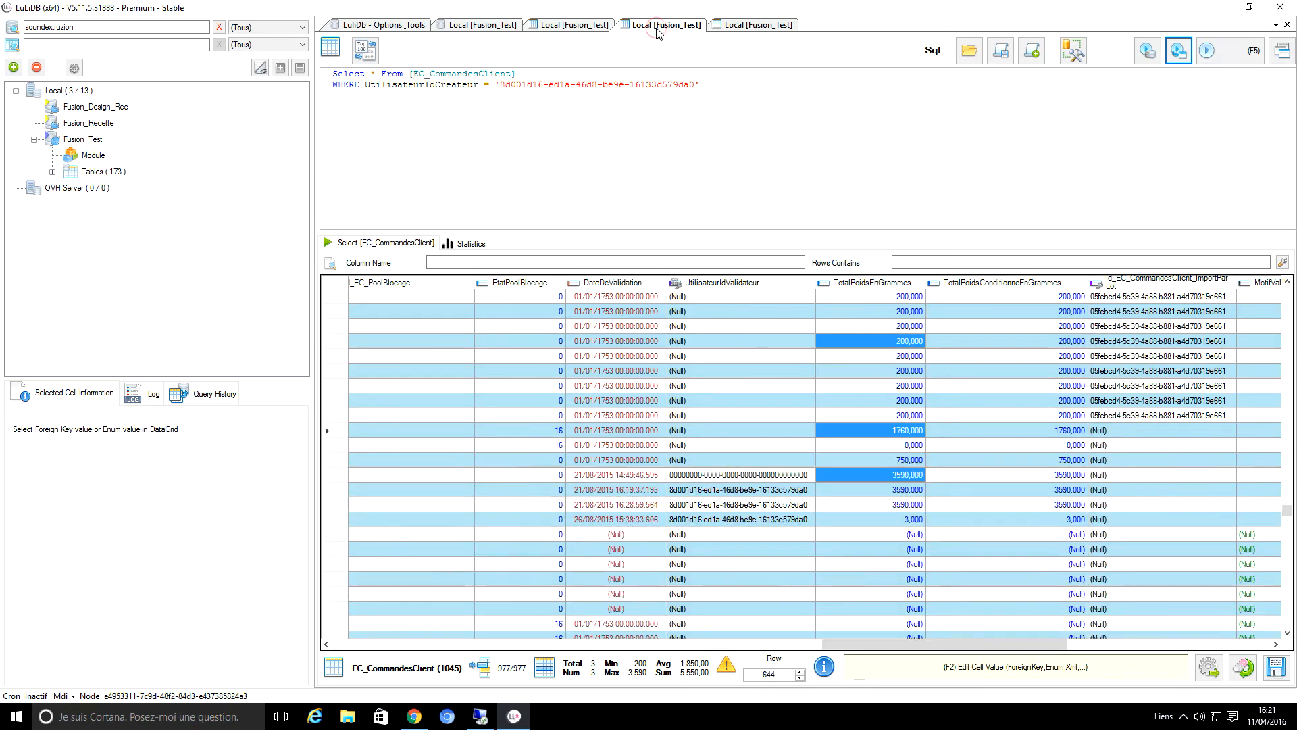
pyautogui.moveTo(879, 645); pyautogui.dragTo(331, 637)
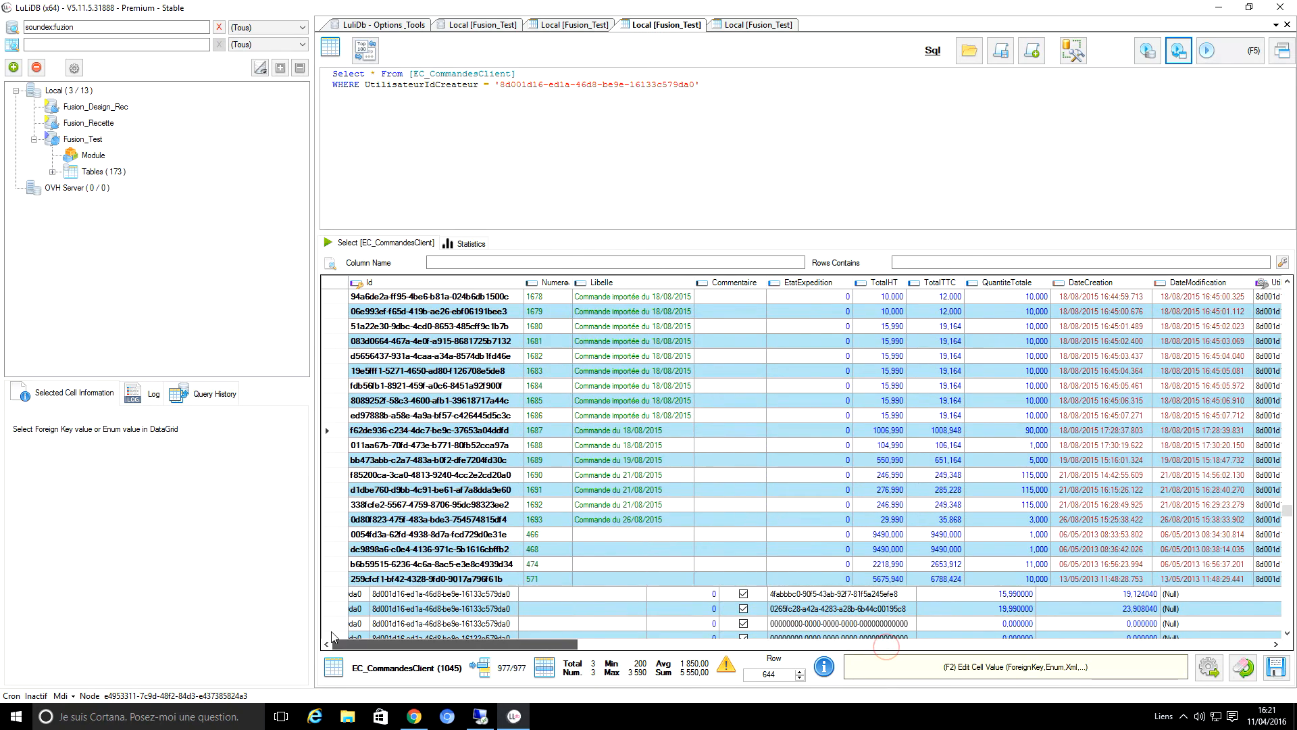
pyautogui.click(750, 27)
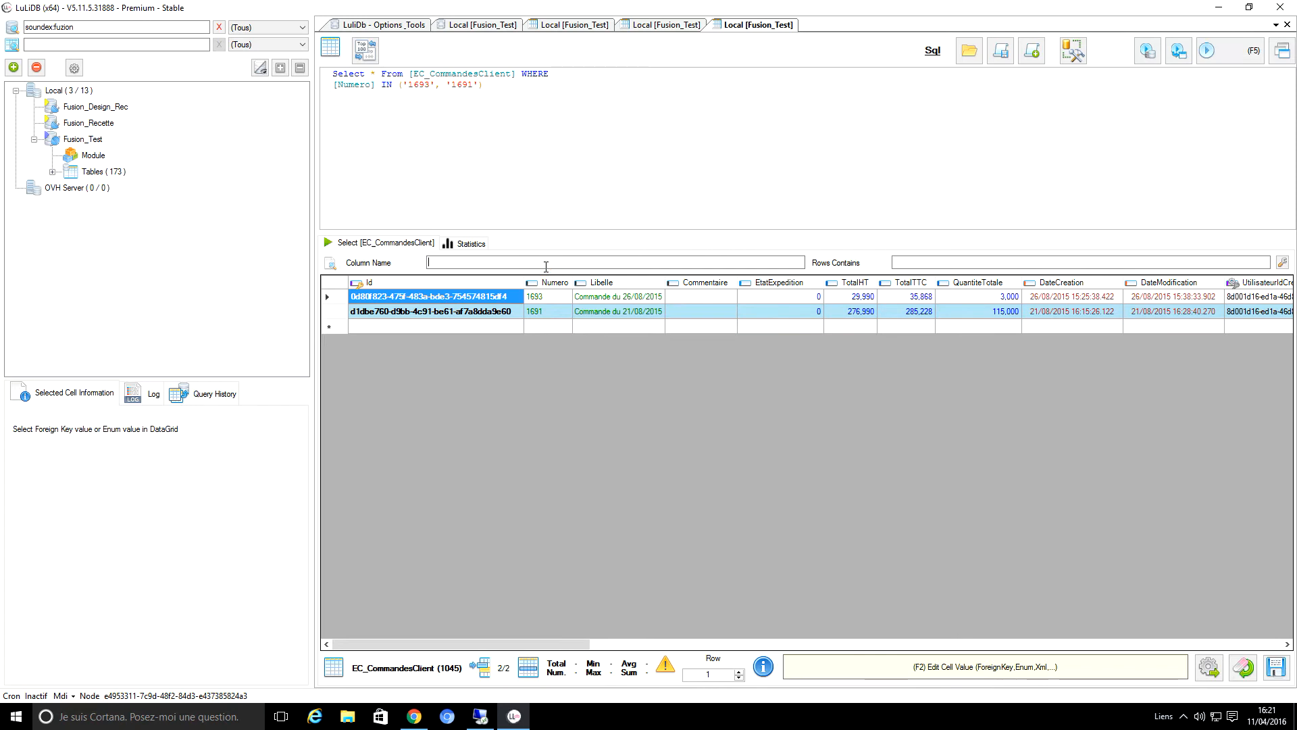
pyautogui.write('numero')
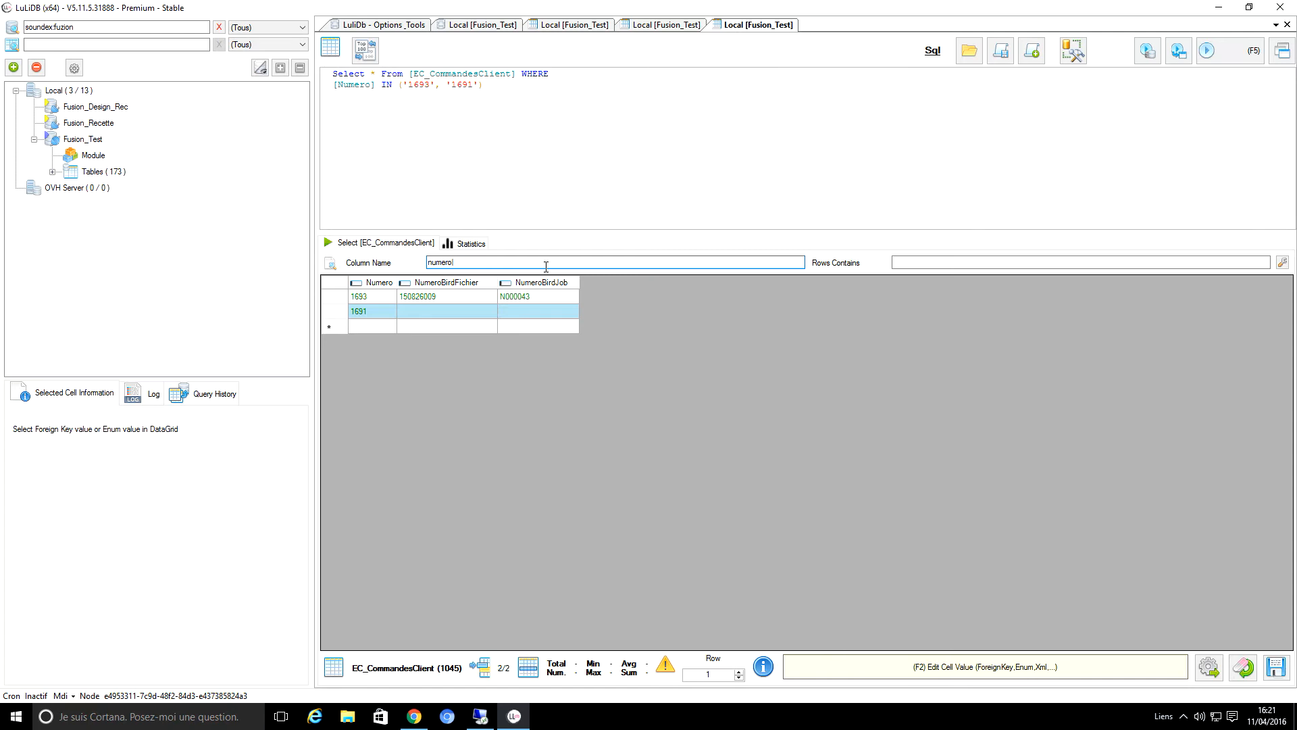
pyautogui.write('frais')
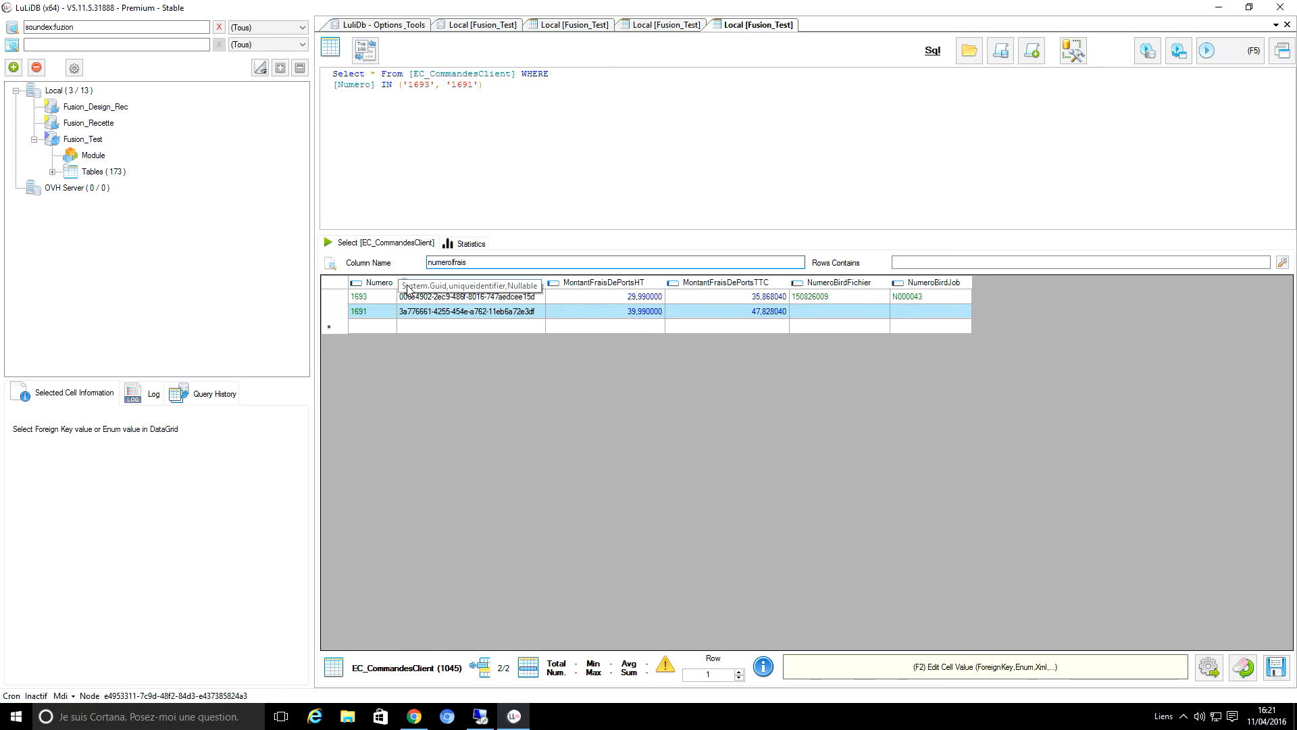
# - Compare the foreign key details of the two orders' IdGrilleDePrixLigneFraisDePorts values
pyautogui.click(474, 304)
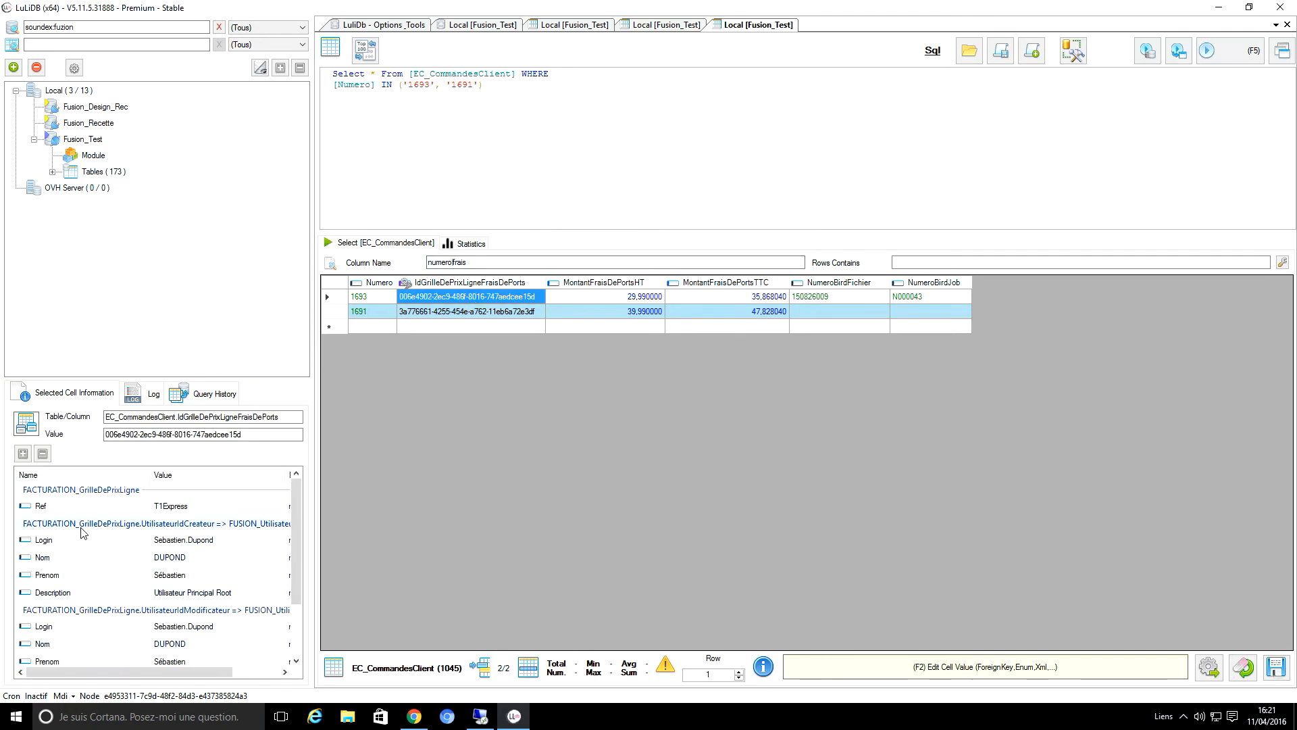
pyautogui.moveTo(298, 505)
pyautogui.mouseDown()
pyautogui.moveTo(294, 572)
pyautogui.moveTo(300, 496)
pyautogui.mouseUp()
pyautogui.click(458, 312)
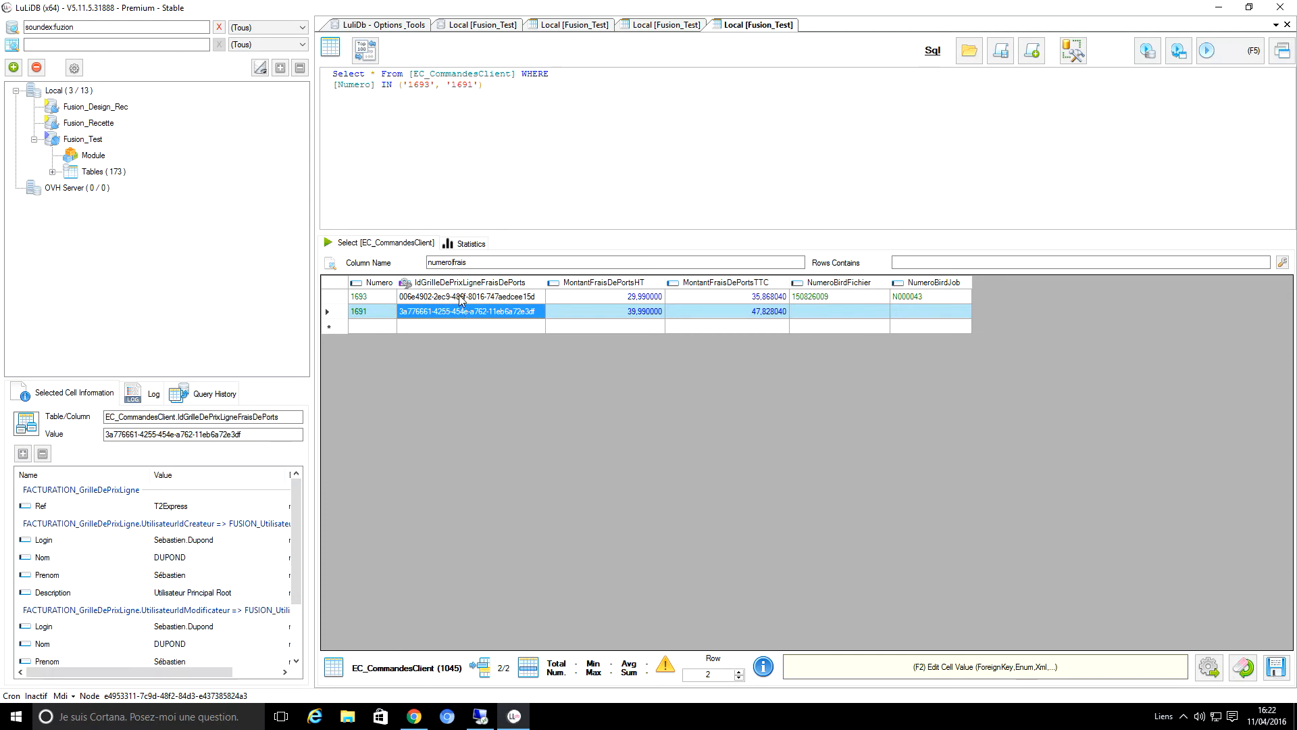
pyautogui.click(460, 298)
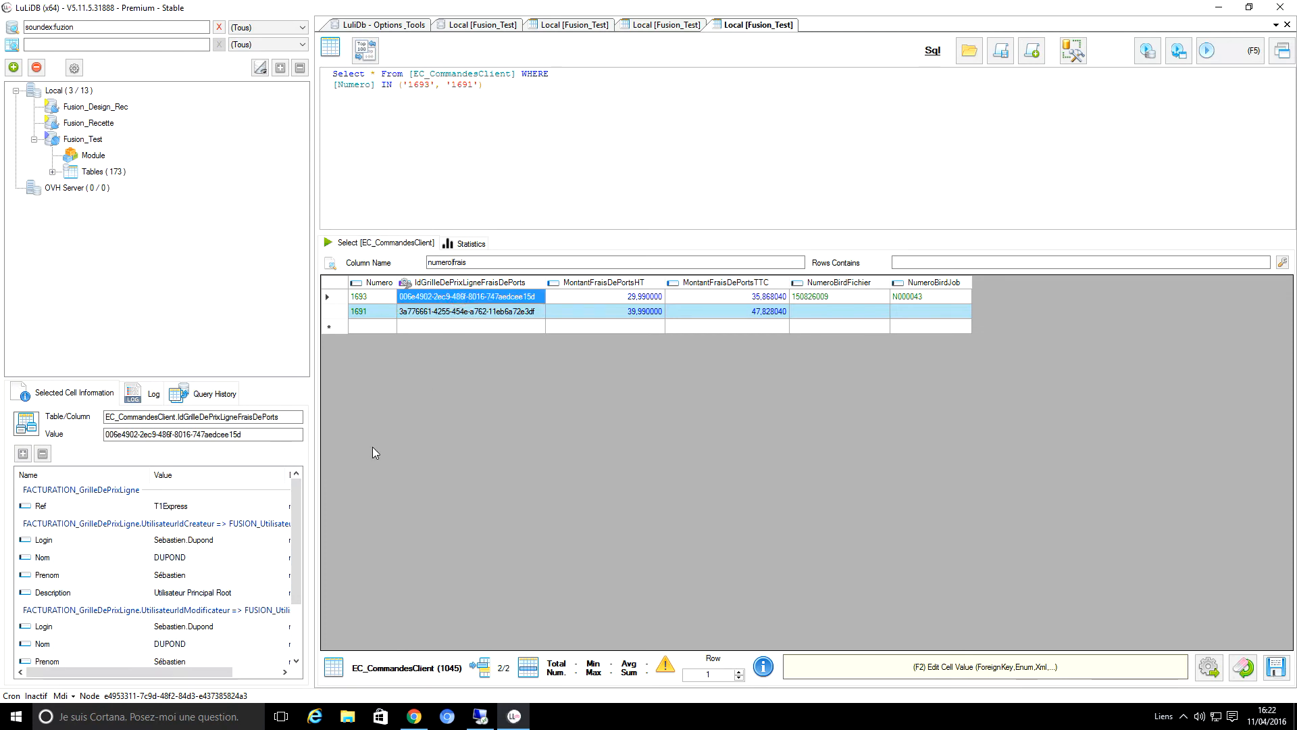
# - Expand the linked FACTURATION_GrilleDePrixLigne details to all fields, look through them, and reduce them to the main fields again
pyautogui.moveTo(296, 518)
pyautogui.mouseDown()
pyautogui.moveTo(301, 565)
pyautogui.moveTo(308, 515)
pyautogui.mouseUp()
pyautogui.click(23, 454)
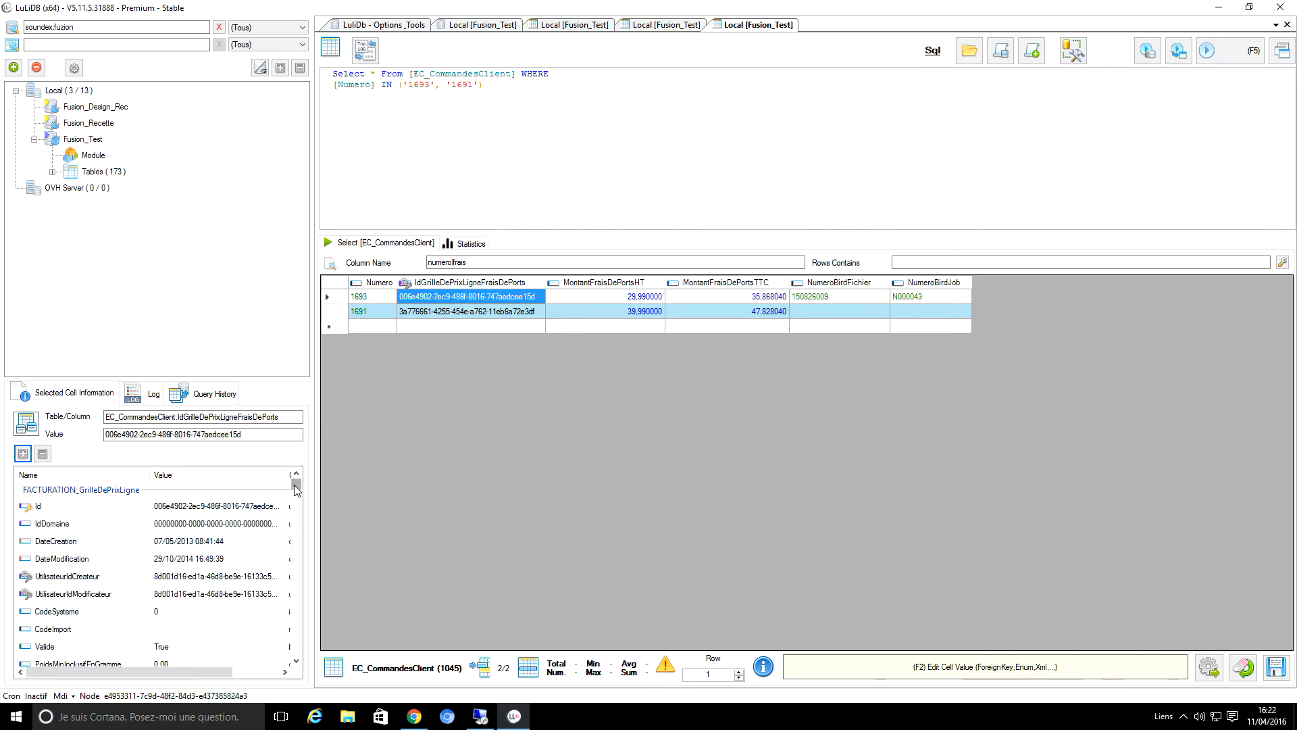
pyautogui.moveTo(295, 486)
pyautogui.mouseDown()
pyautogui.moveTo(296, 510)
pyautogui.moveTo(300, 473)
pyautogui.mouseUp()
pyautogui.click(42, 454)
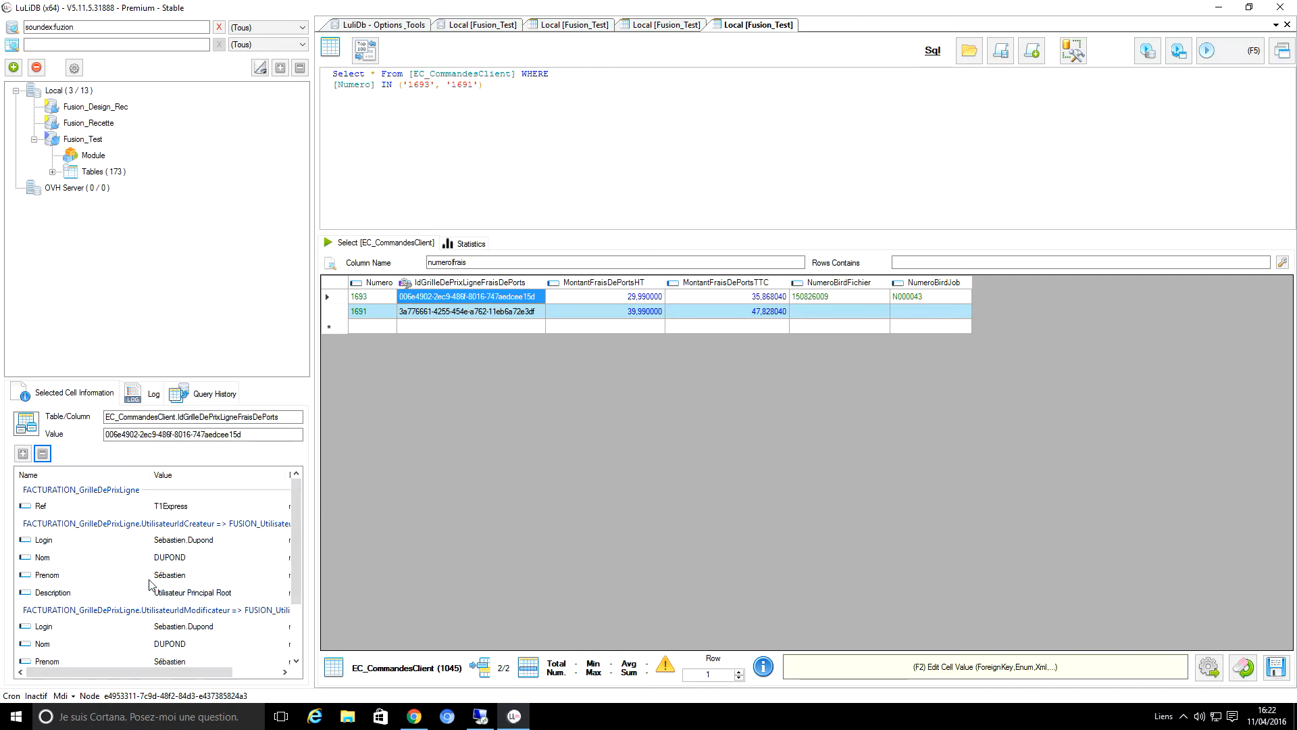
# - Open the FACTURATION_GrilleDePrixLigne record with Ref T1Express that is linked to the 26/08/2015 order
pyautogui.click(161, 505)
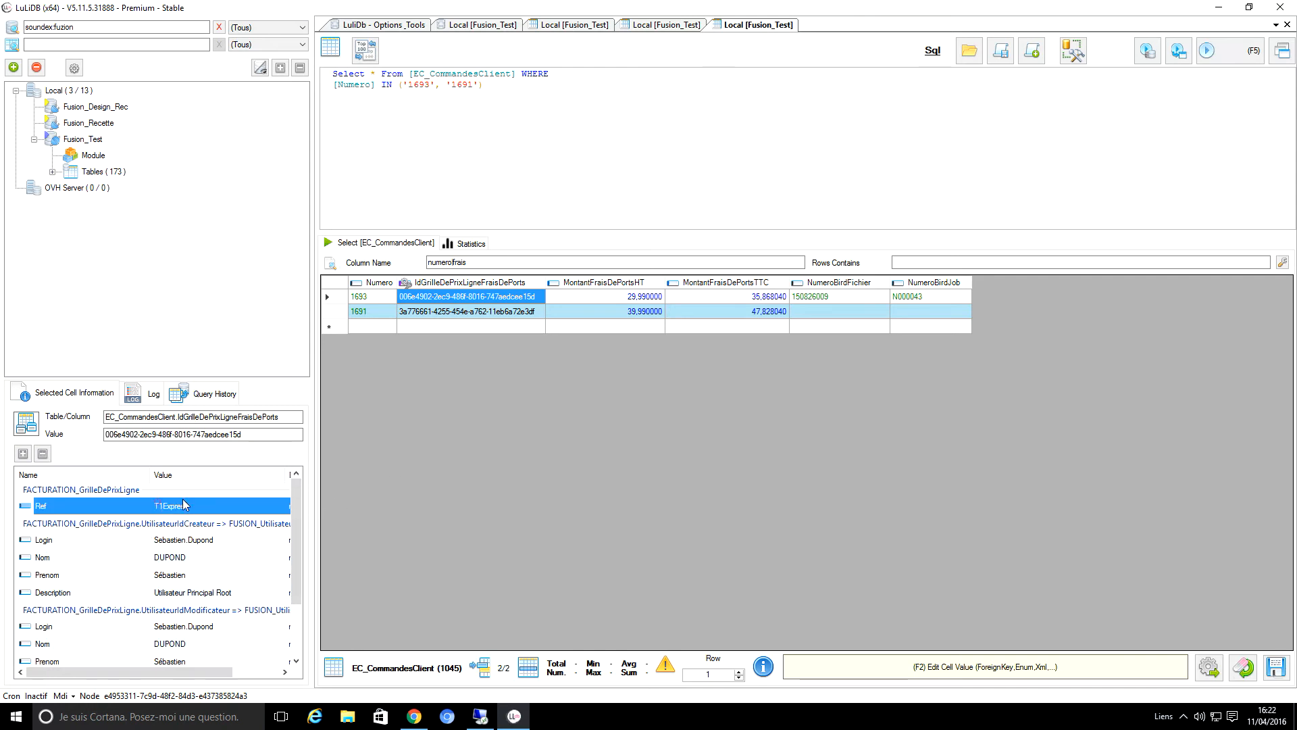
pyautogui.click(494, 312)
pyautogui.click(494, 302)
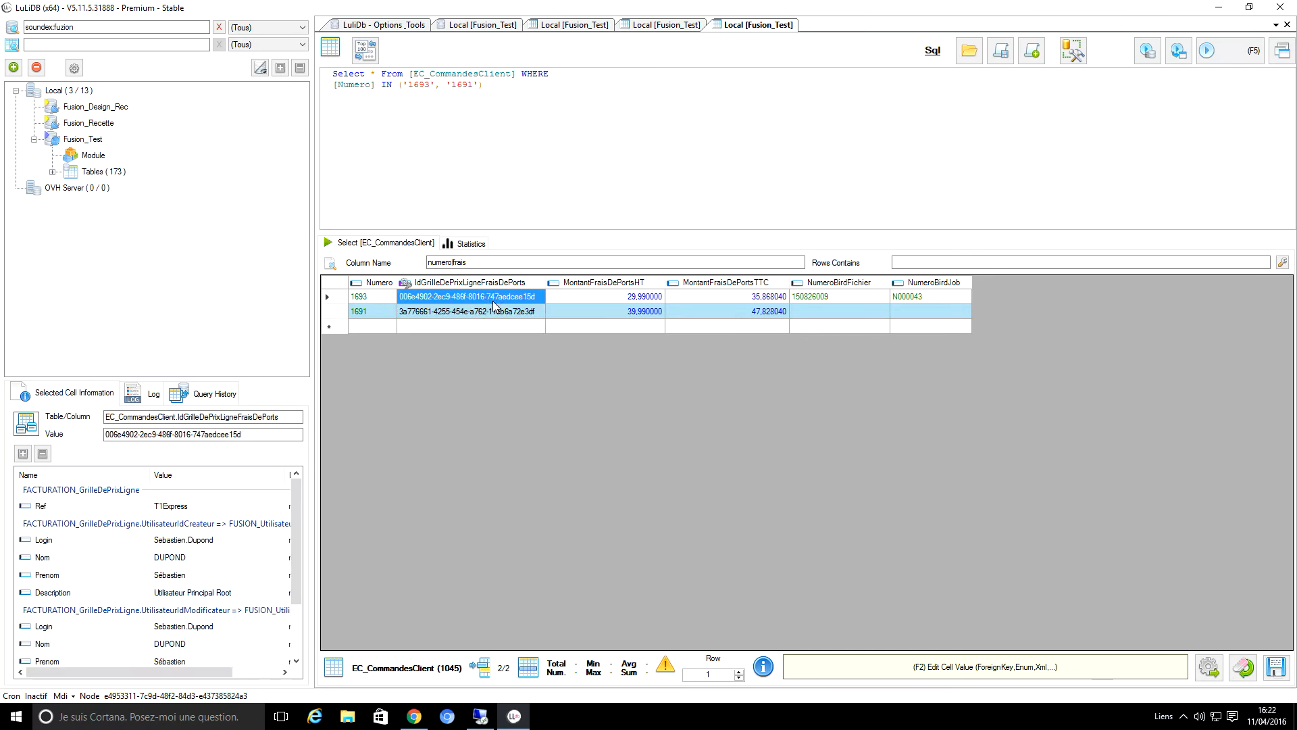
pyautogui.click(199, 507)
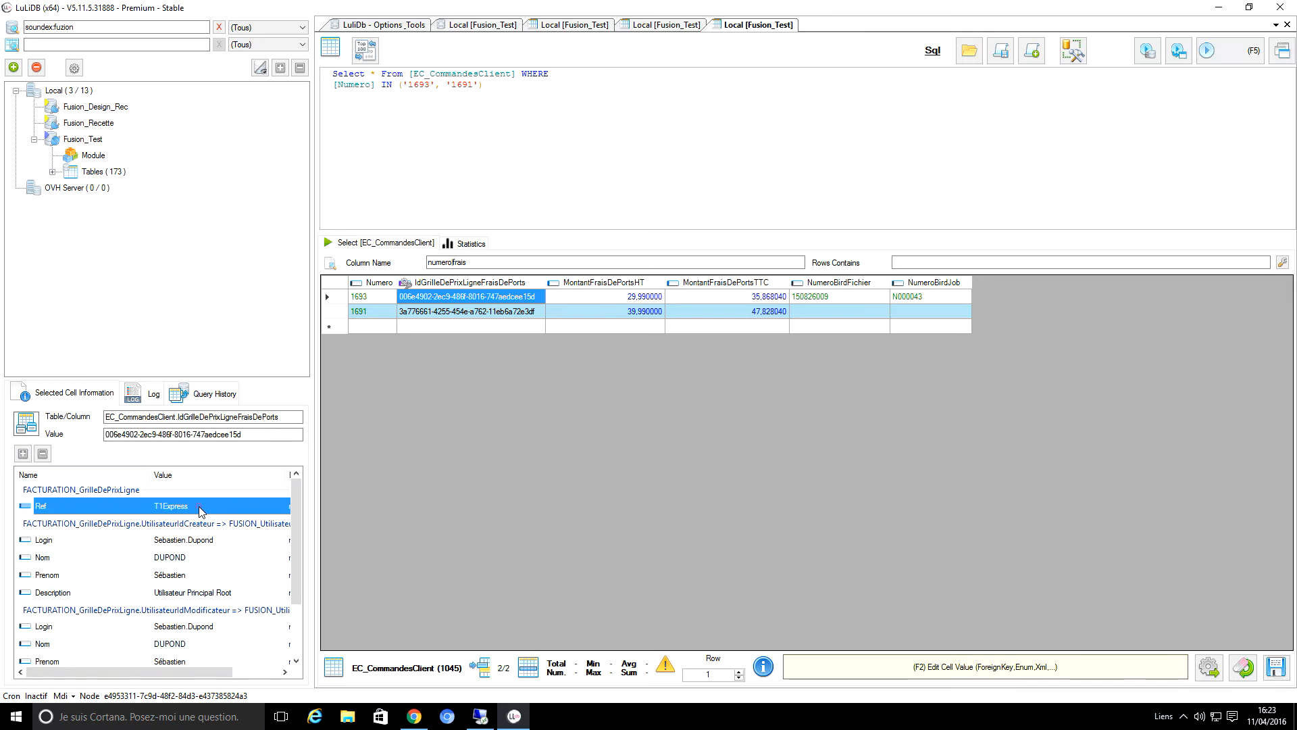
pyautogui.doubleClick(199, 507)
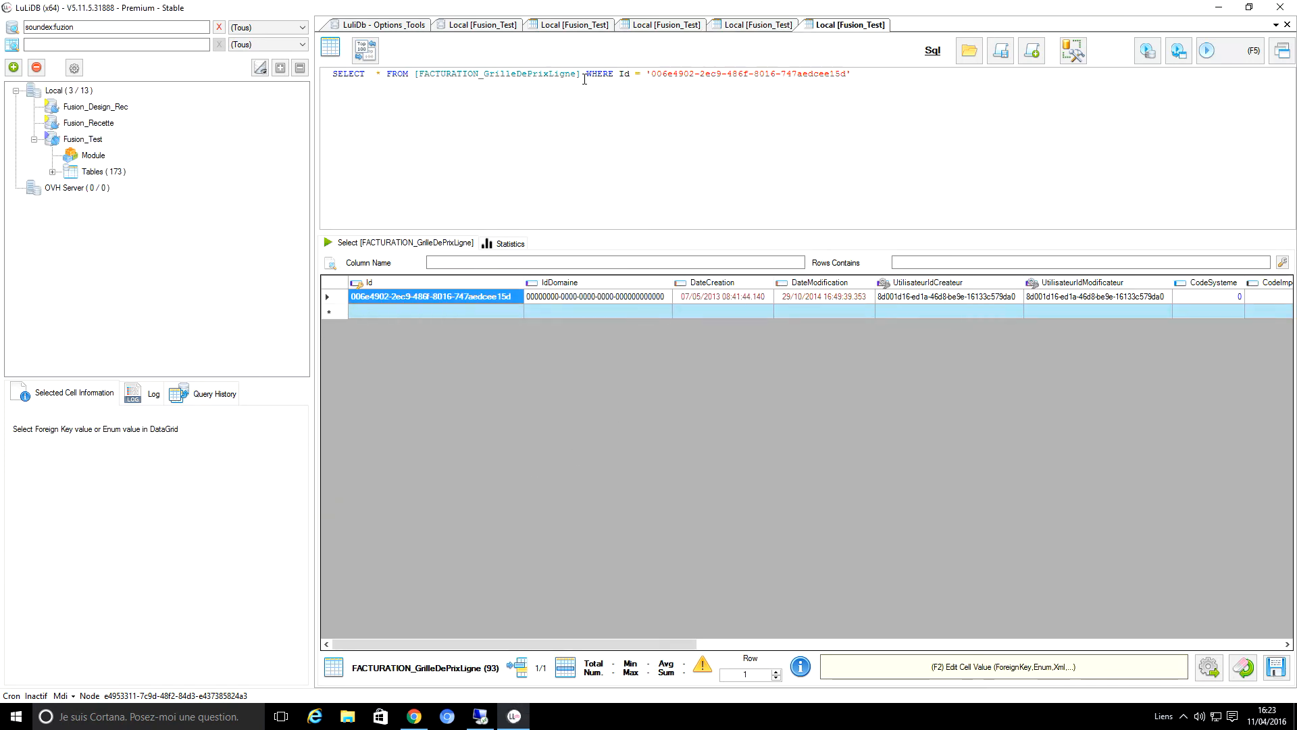
# - Remove the WHERE clause from the FACTURATION_GrilleDePrixLigne query and run it again
pyautogui.moveTo(584, 79); pyautogui.dragTo(878, 75)
pyautogui.press('Delete')
pyautogui.press('F5')
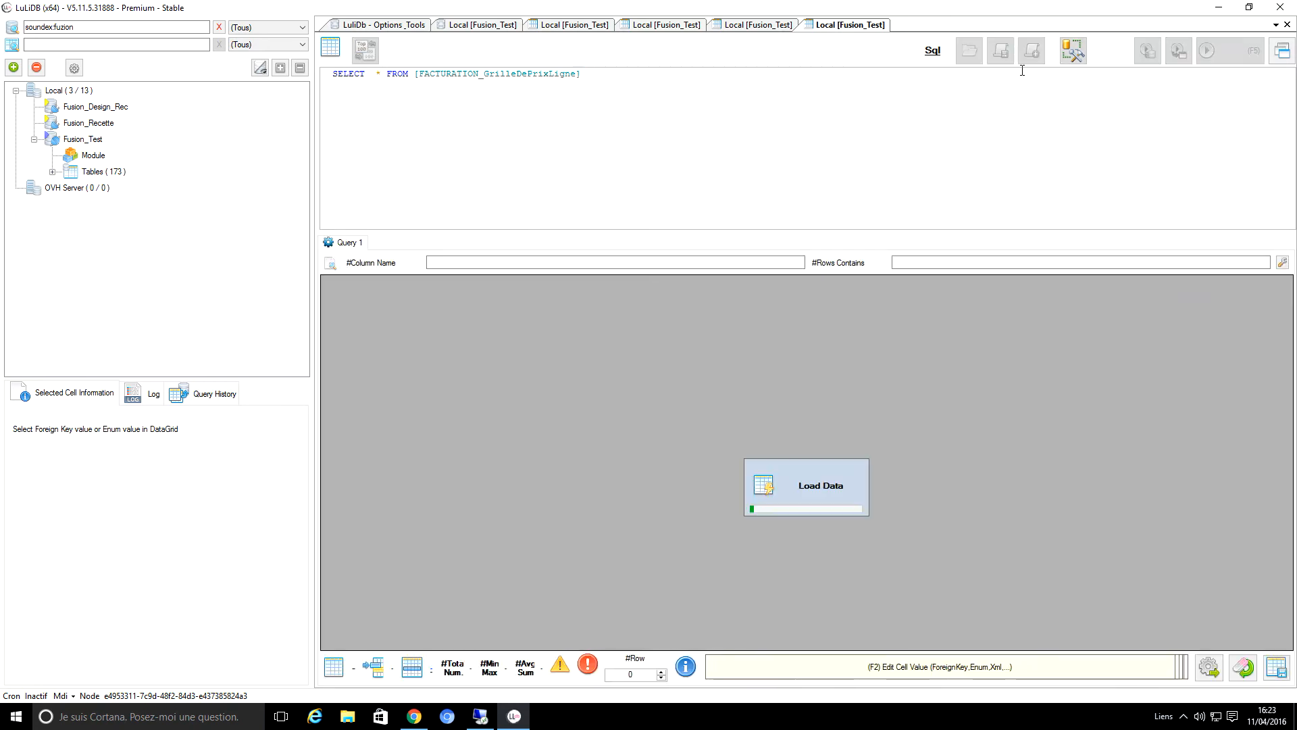
# - Filter the FACTURATION_GrilleDePrixLigne results to the rows containing t2
pyautogui.moveTo(451, 643); pyautogui.dragTo(671, 643)
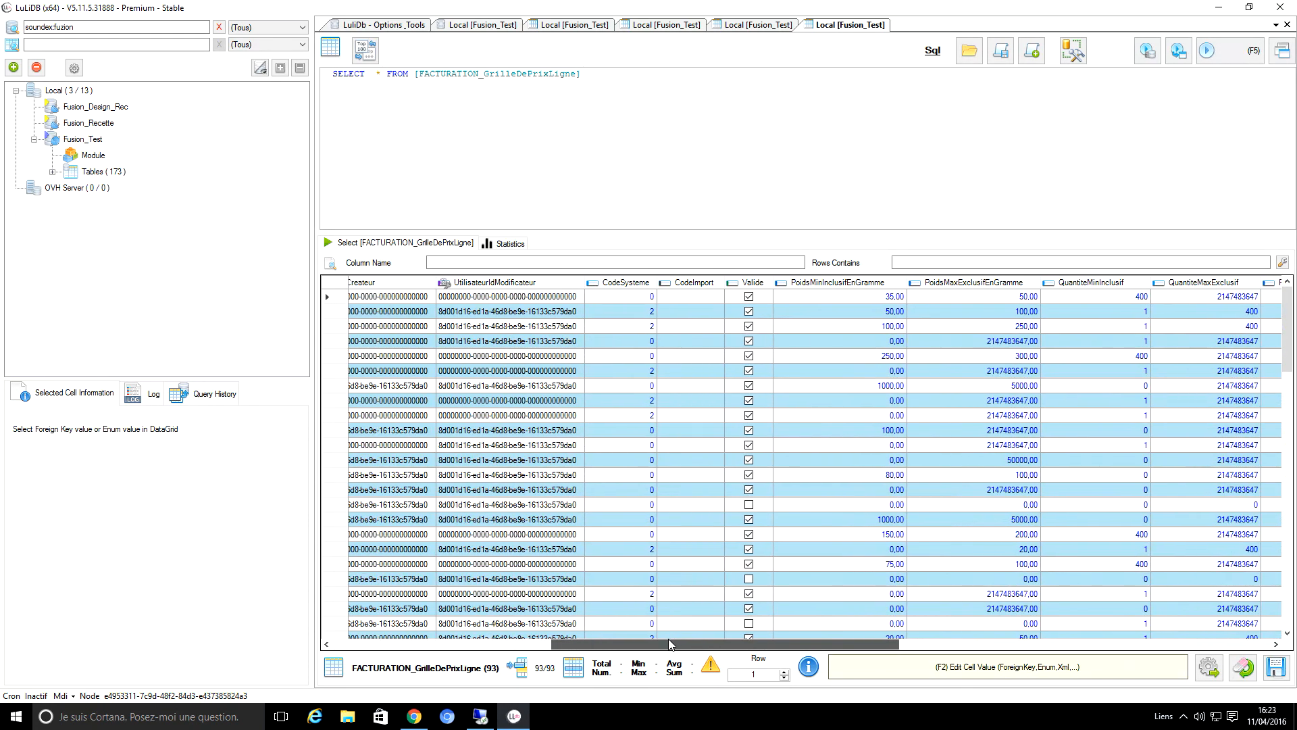
pyautogui.click(945, 262)
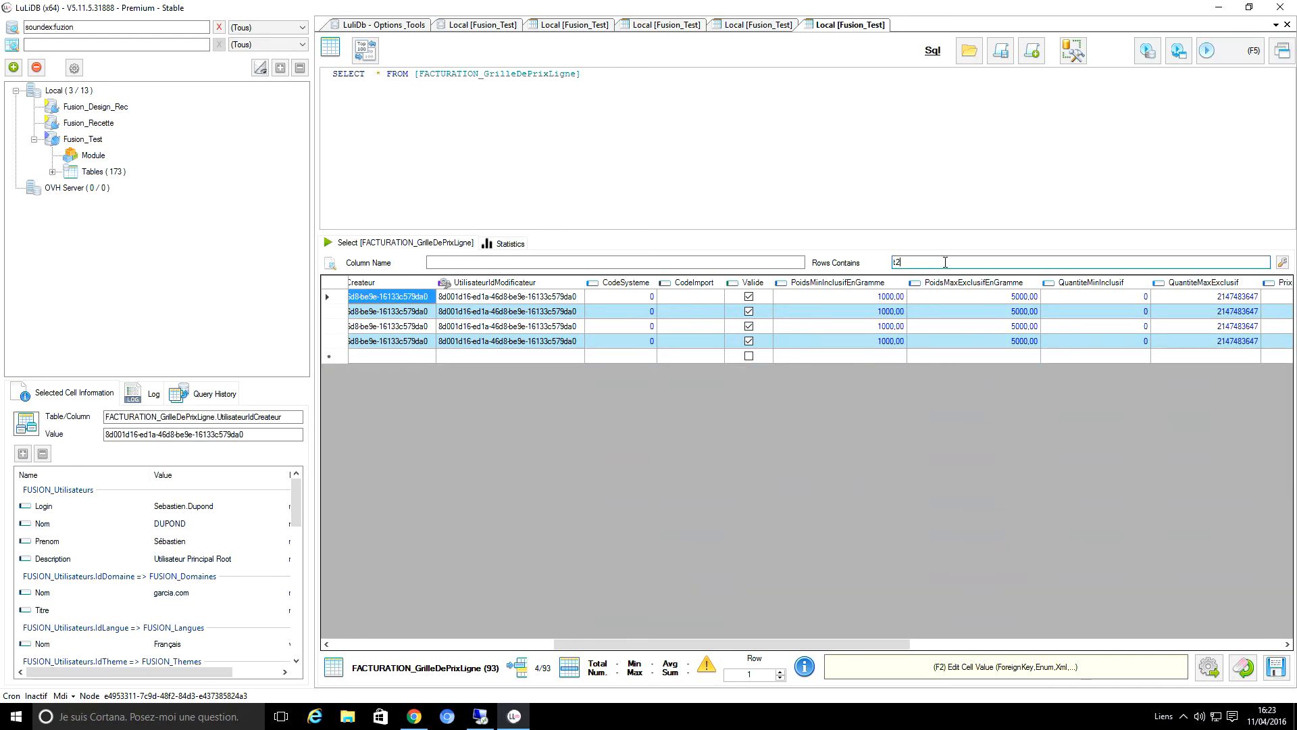
pyautogui.moveTo(640, 645); pyautogui.dragTo(406, 647)
# - Limit the displayed columns to those whose names match id|ref
pyautogui.click(534, 260)
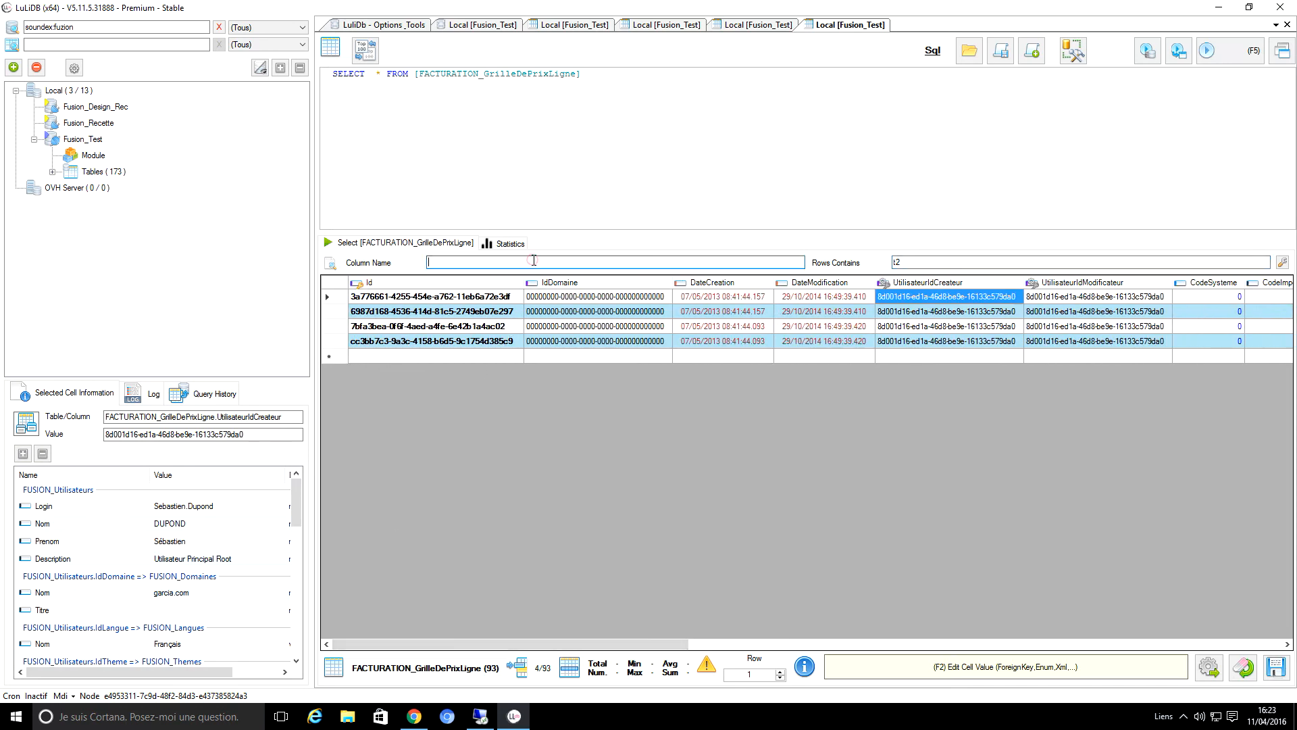
pyautogui.write('refe')
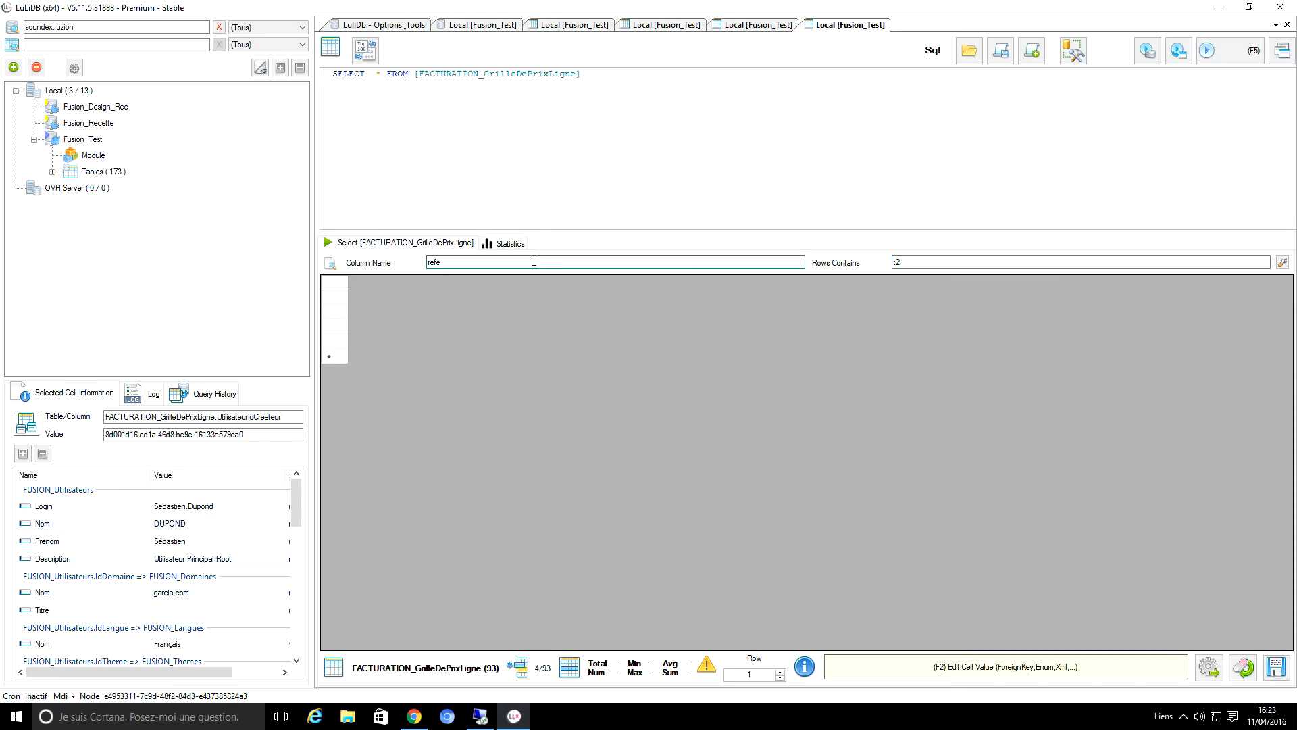
pyautogui.press('BackSpace')
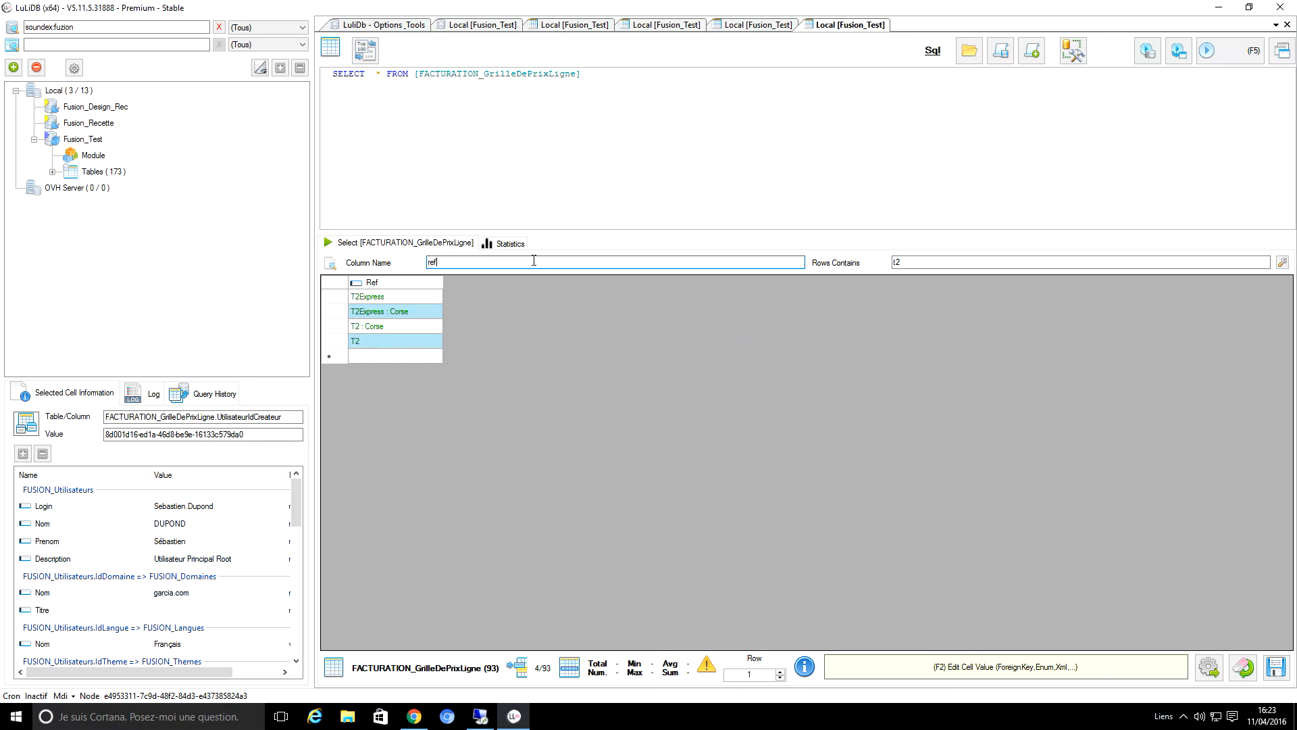
pyautogui.write('id')
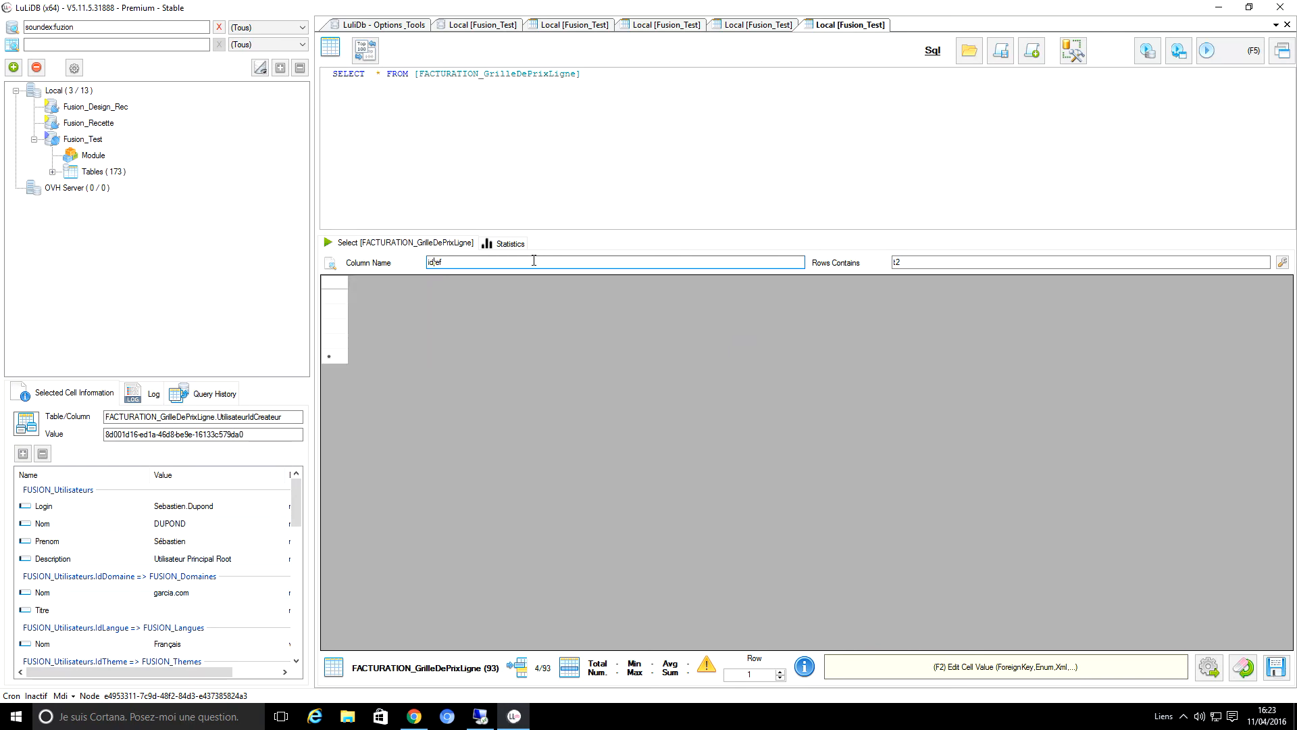
pyautogui.write('|')
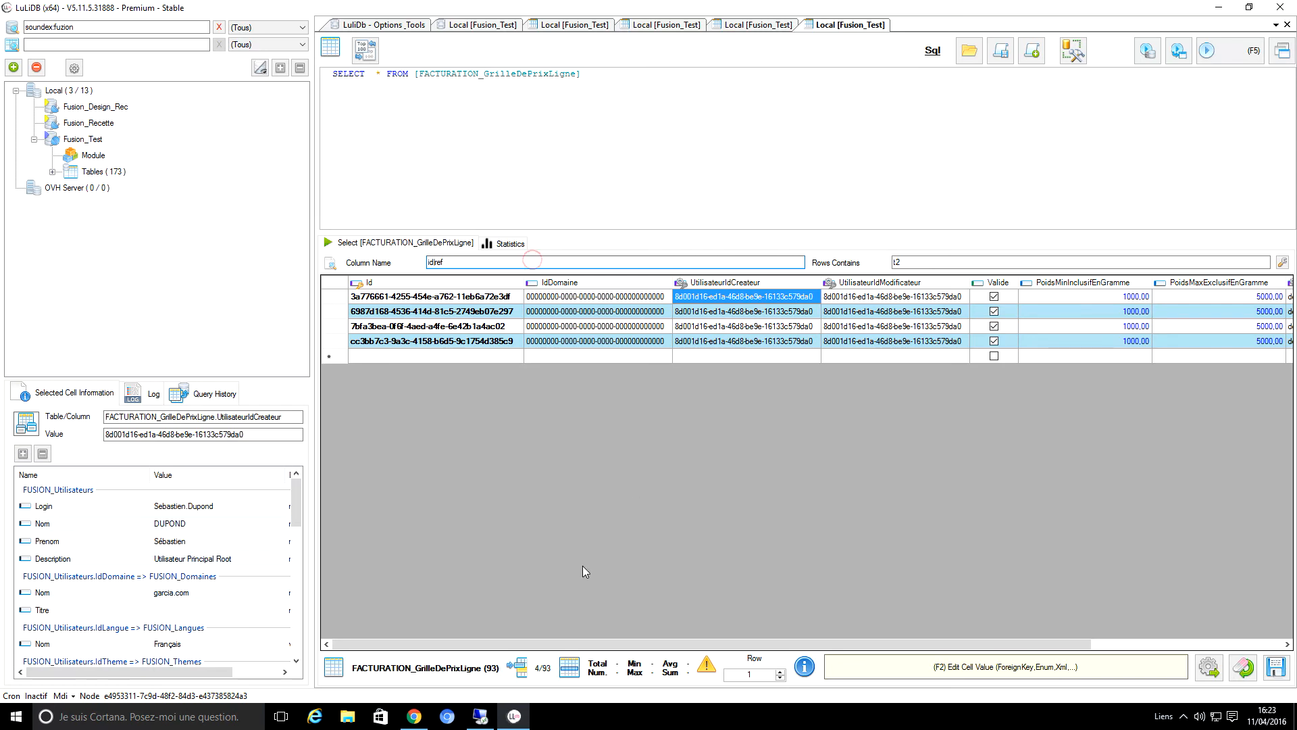
# - Extend the column filter to id|ref|prix and look through the matching columns of the T2 rows
pyautogui.moveTo(503, 646); pyautogui.dragTo(328, 635)
pyautogui.moveTo(547, 287); pyautogui.dragTo(540, 276)
pyautogui.write('prix')
pyautogui.moveTo(502, 644); pyautogui.dragTo(806, 640)
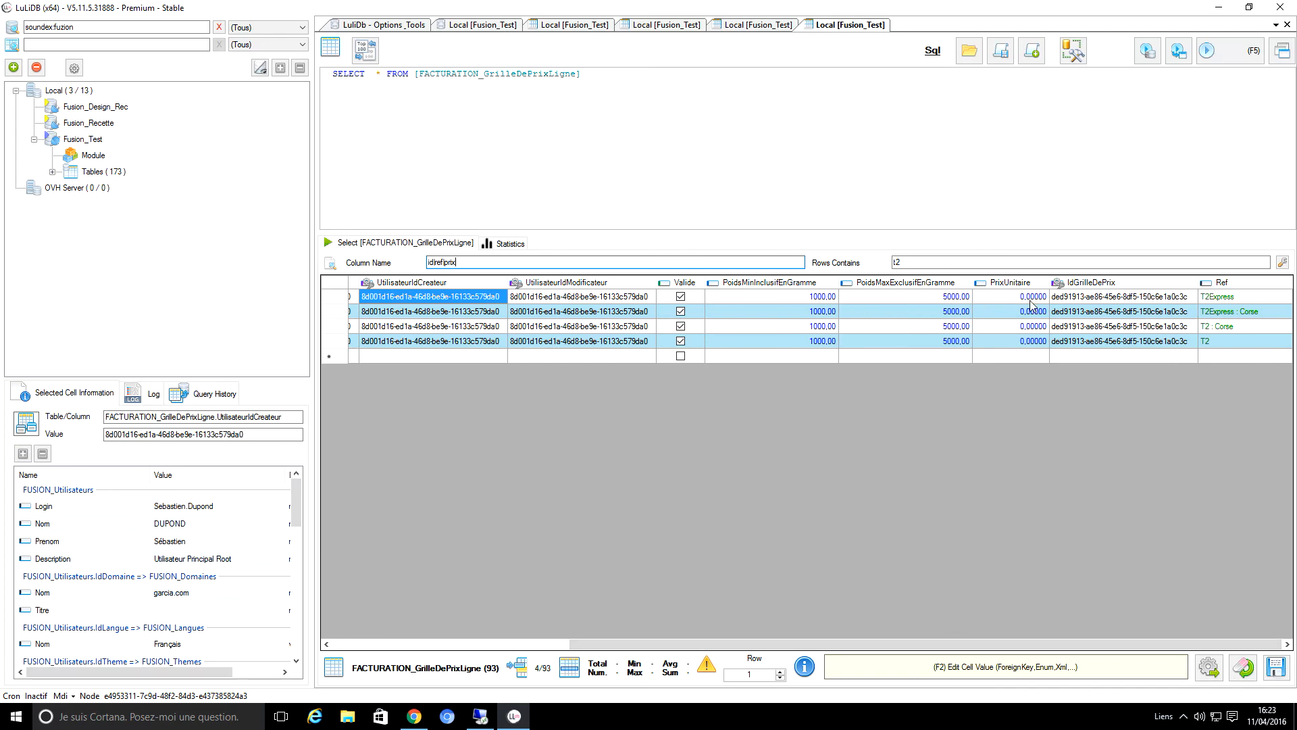
pyautogui.moveTo(721, 642); pyautogui.dragTo(415, 643)
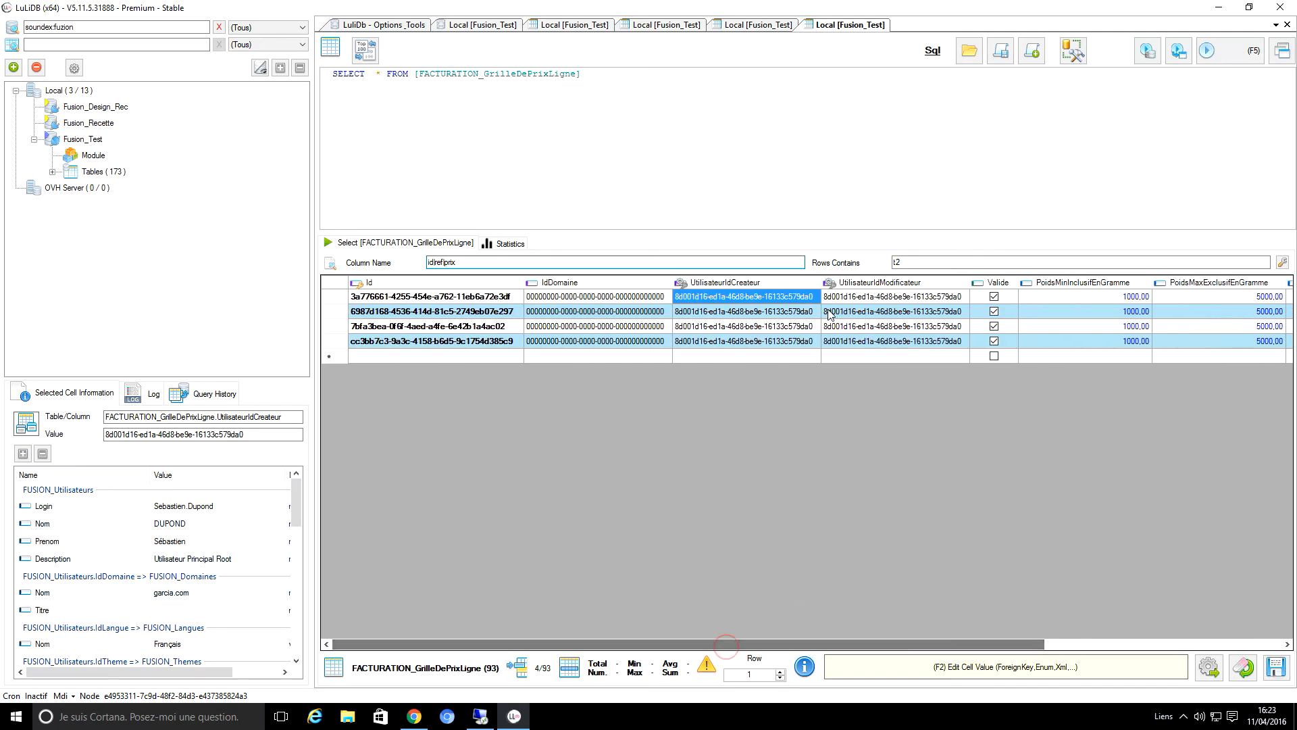
# - Close the FACTURATION_GrilleDePrixLigne query and check the IdGrilleDePrixLigneFraisDePorts details of both customer orders
pyautogui.middleClick(844, 27)
pyautogui.click(484, 312)
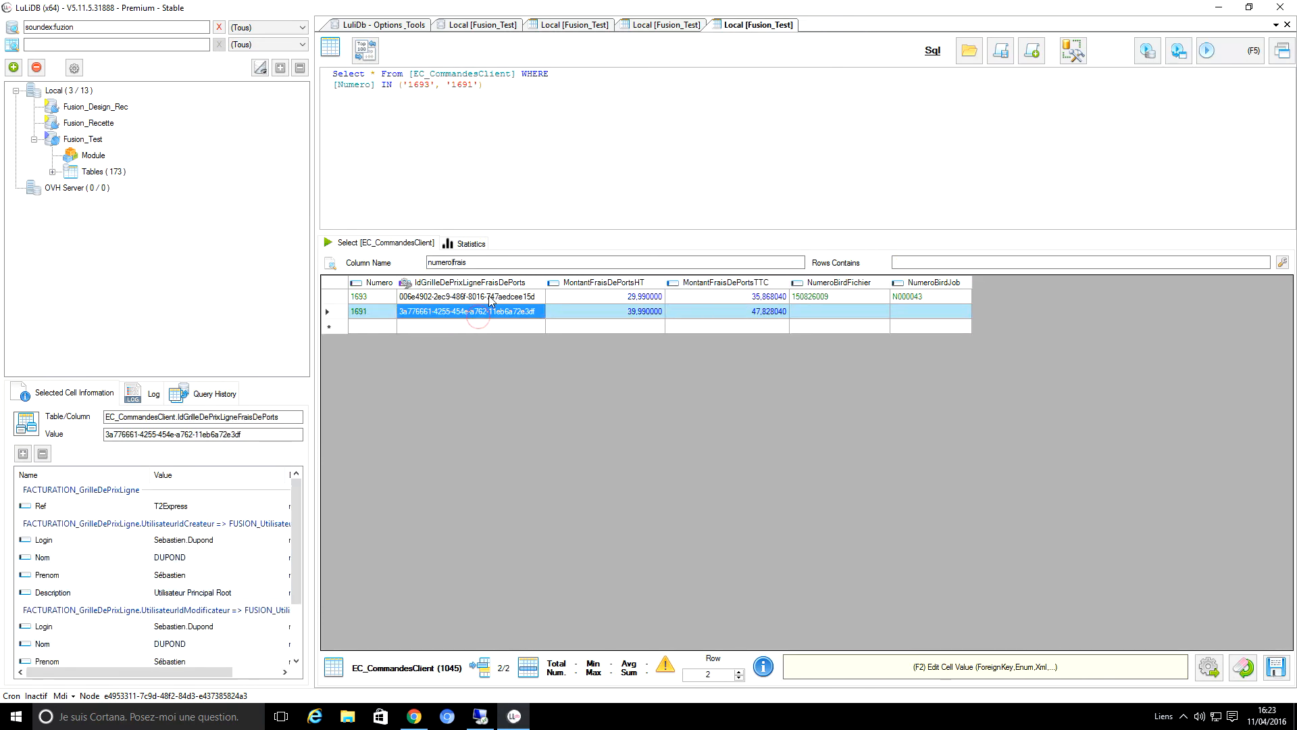
pyautogui.click(490, 297)
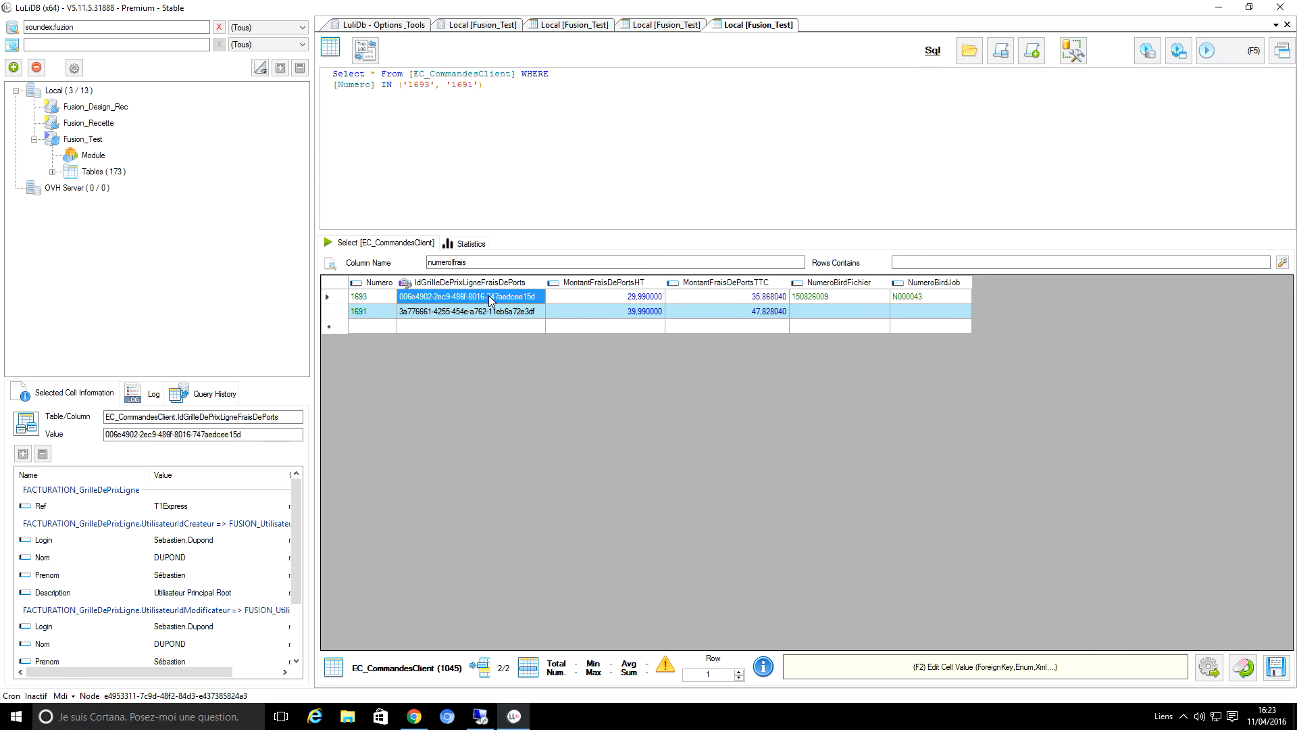
# - Open the row selection for the first order's IdGrilleDePrixLigneFraisDePorts and filter it to rows containing t1
pyautogui.doubleClick(490, 299)
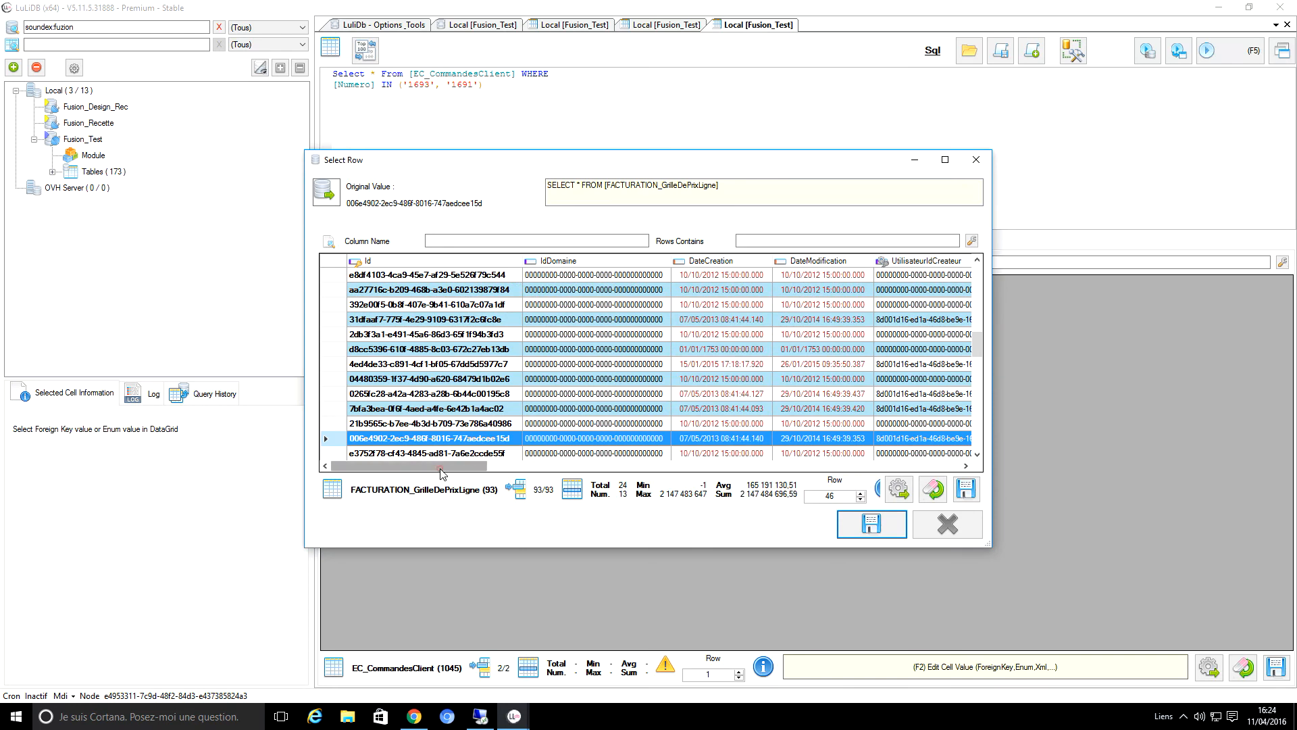
pyautogui.moveTo(441, 466); pyautogui.dragTo(905, 498)
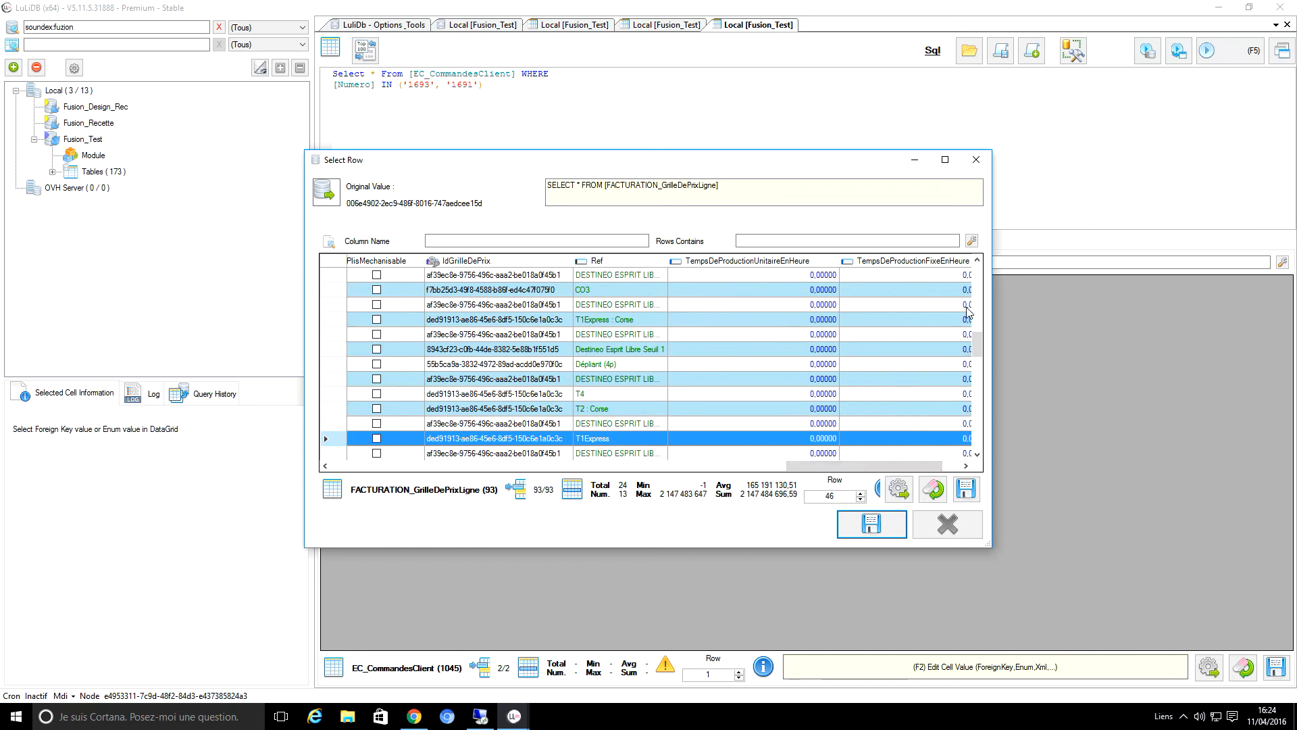
pyautogui.scroll(-1, 979, 357)
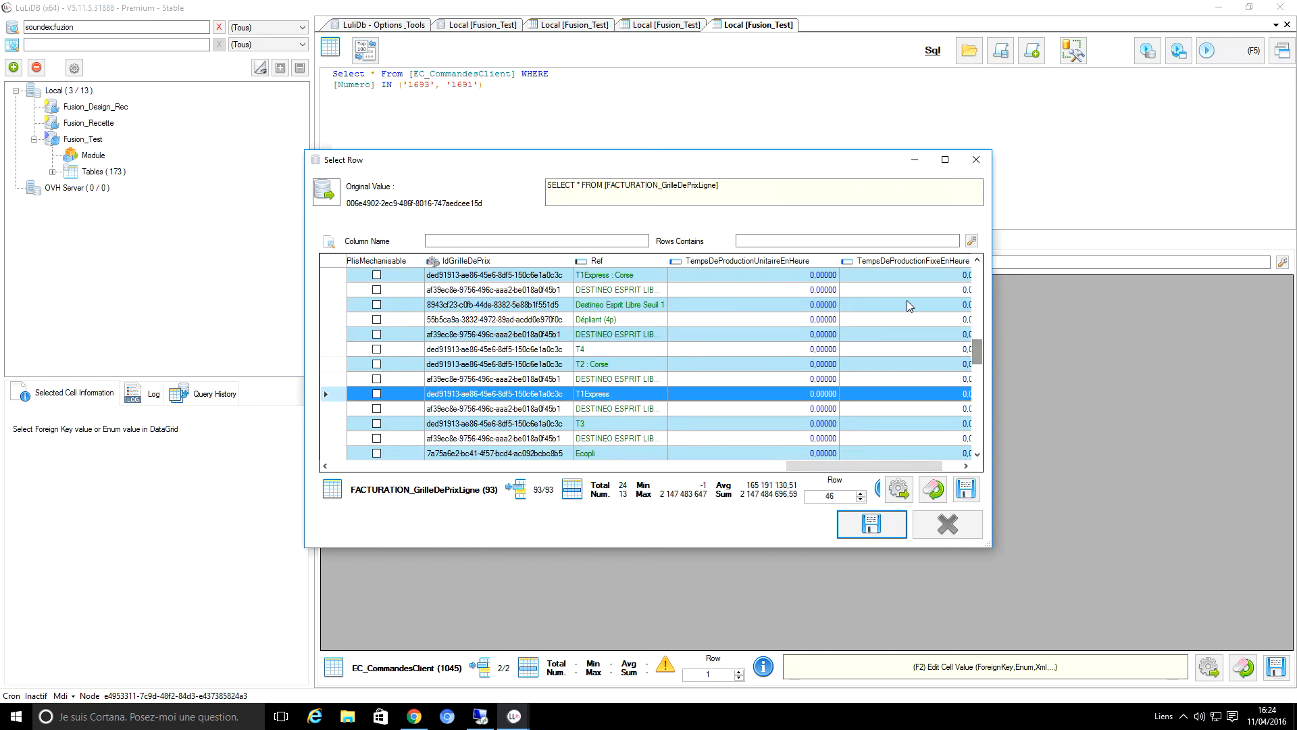
pyautogui.click(812, 240)
pyautogui.write('t1')
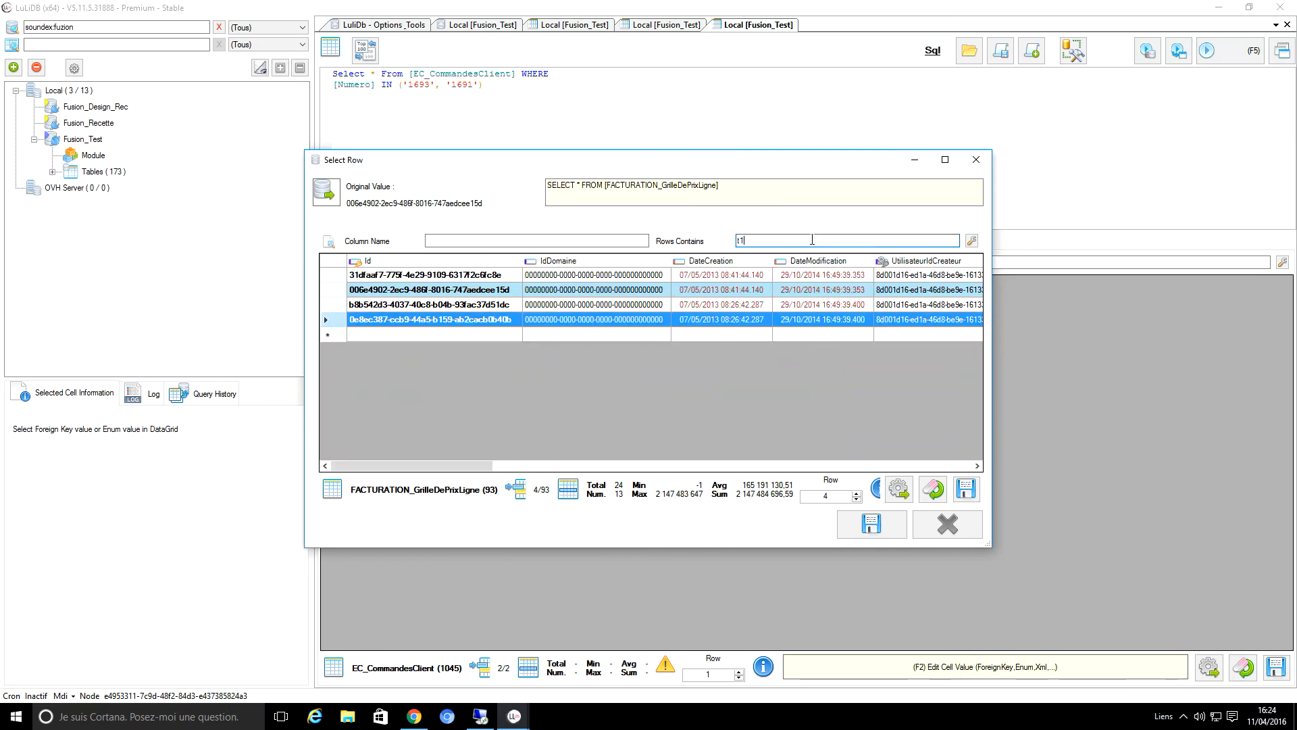
pyautogui.moveTo(446, 465); pyautogui.dragTo(867, 475)
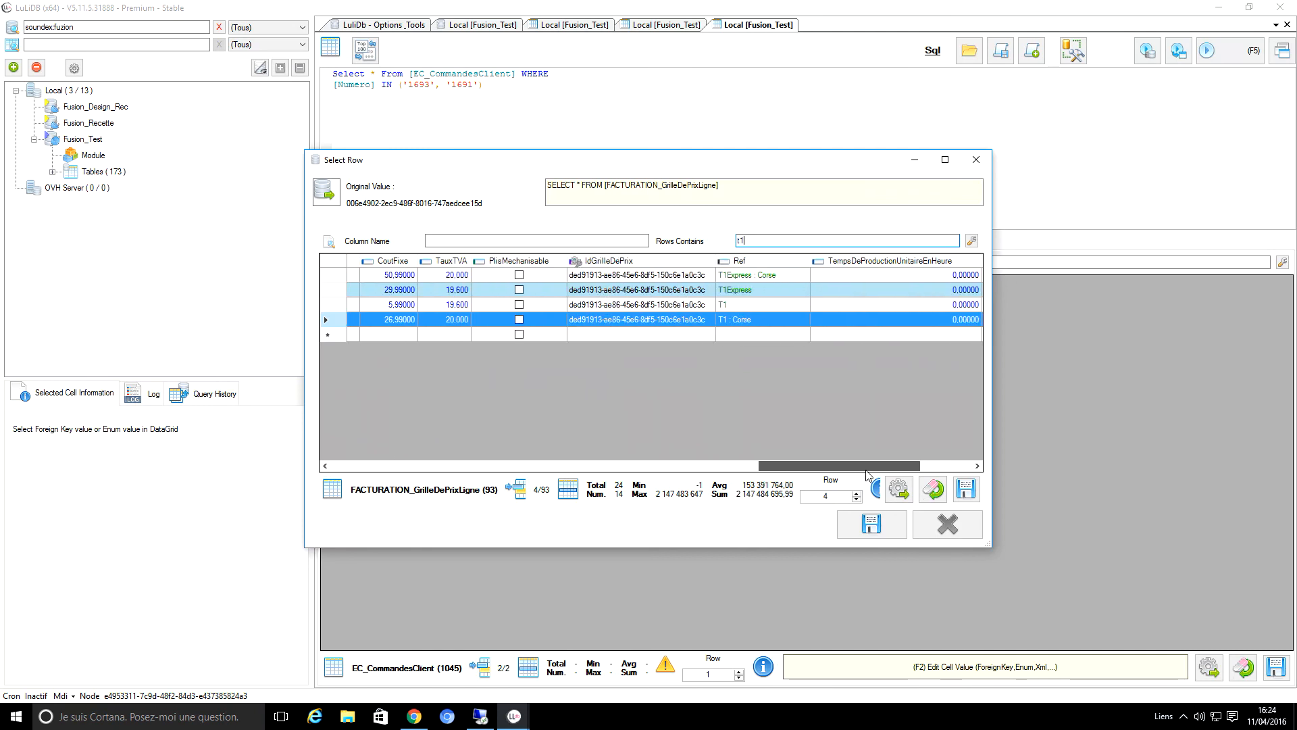
# - Assign the row with Ref T1 to the first order and check the foreign key details of both orders
pyautogui.click(768, 306)
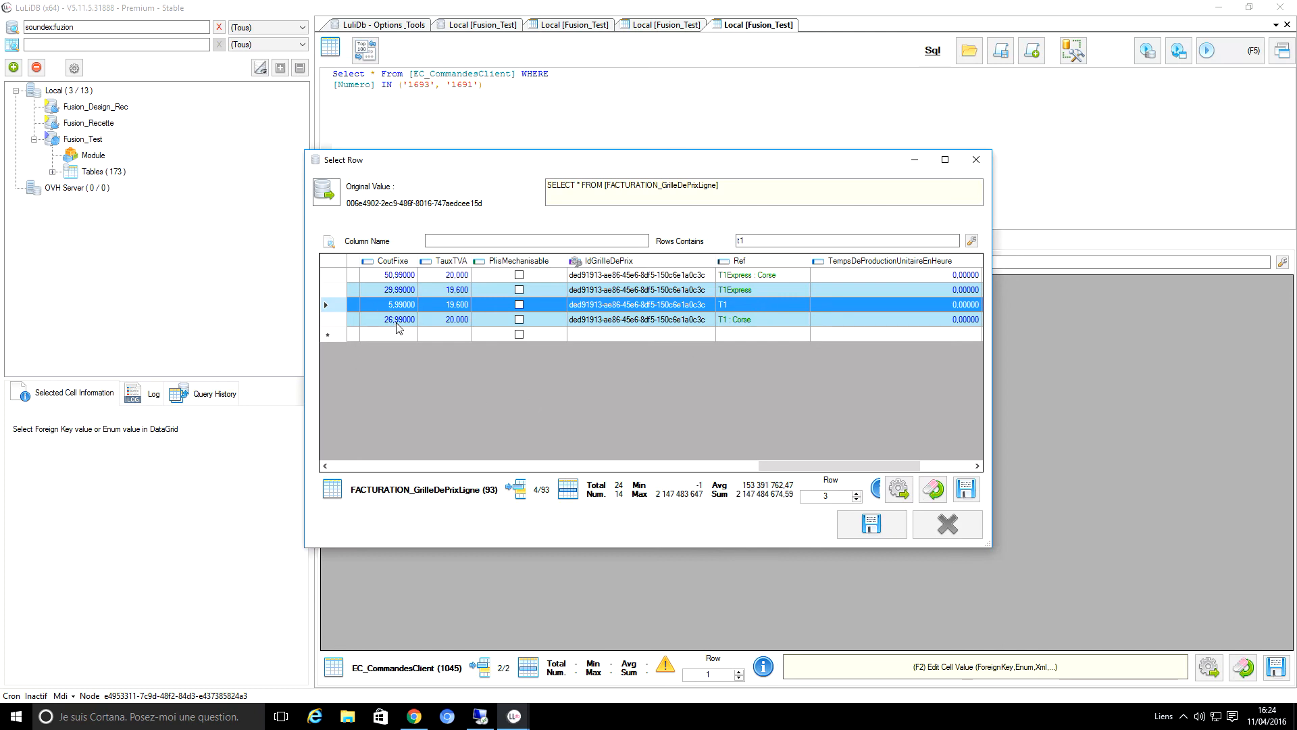
pyautogui.moveTo(541, 161); pyautogui.dragTo(658, 334)
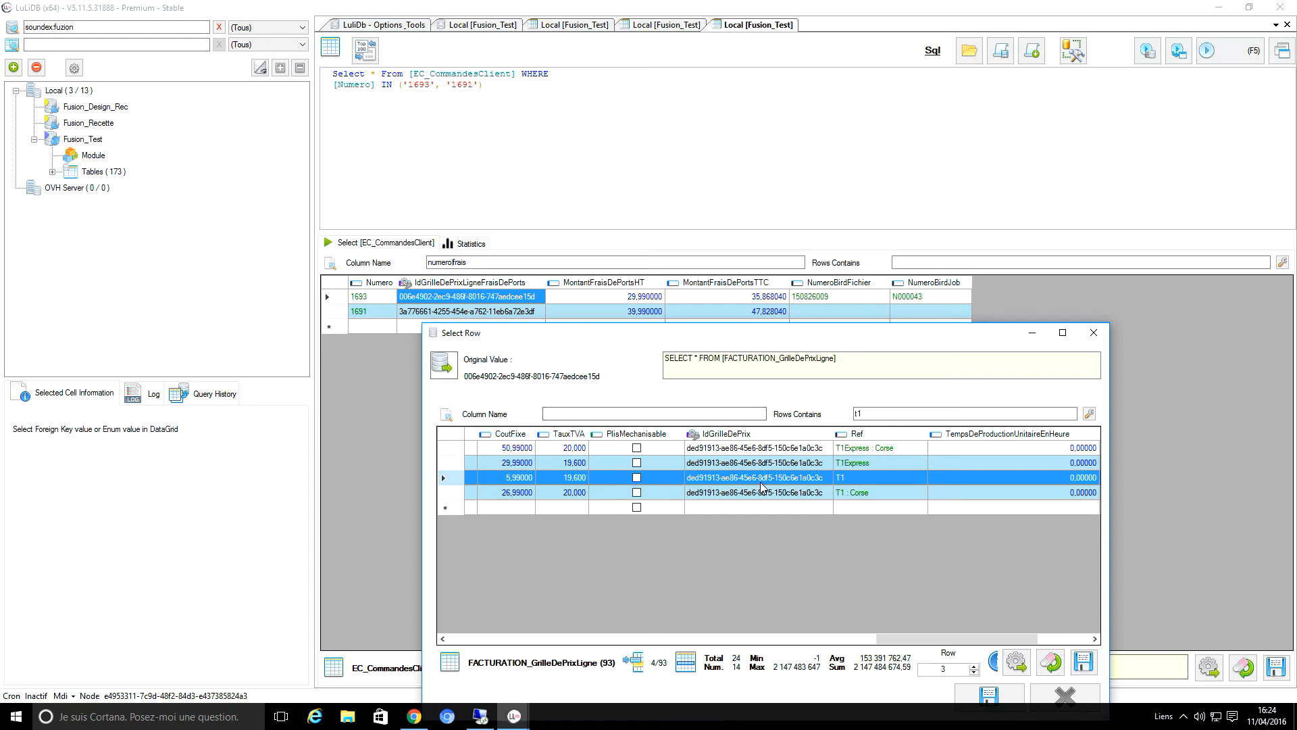
pyautogui.click(989, 696)
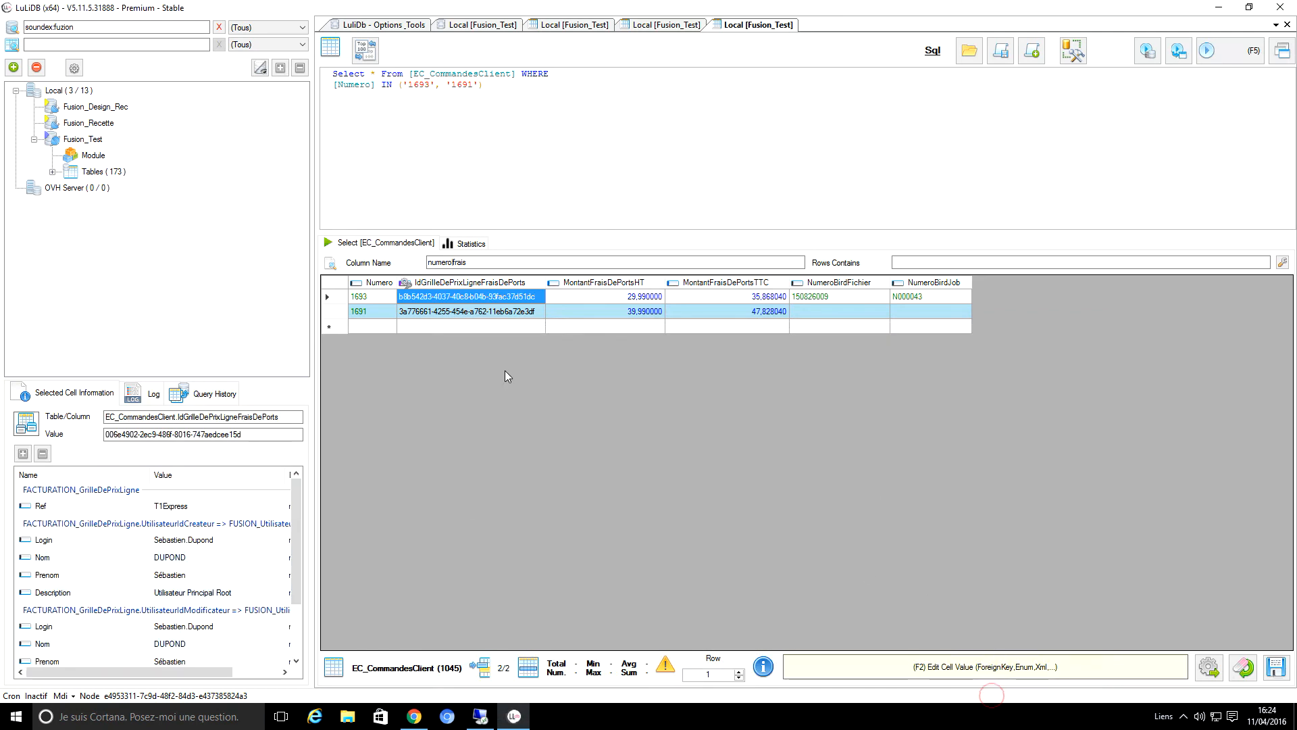
pyautogui.click(463, 311)
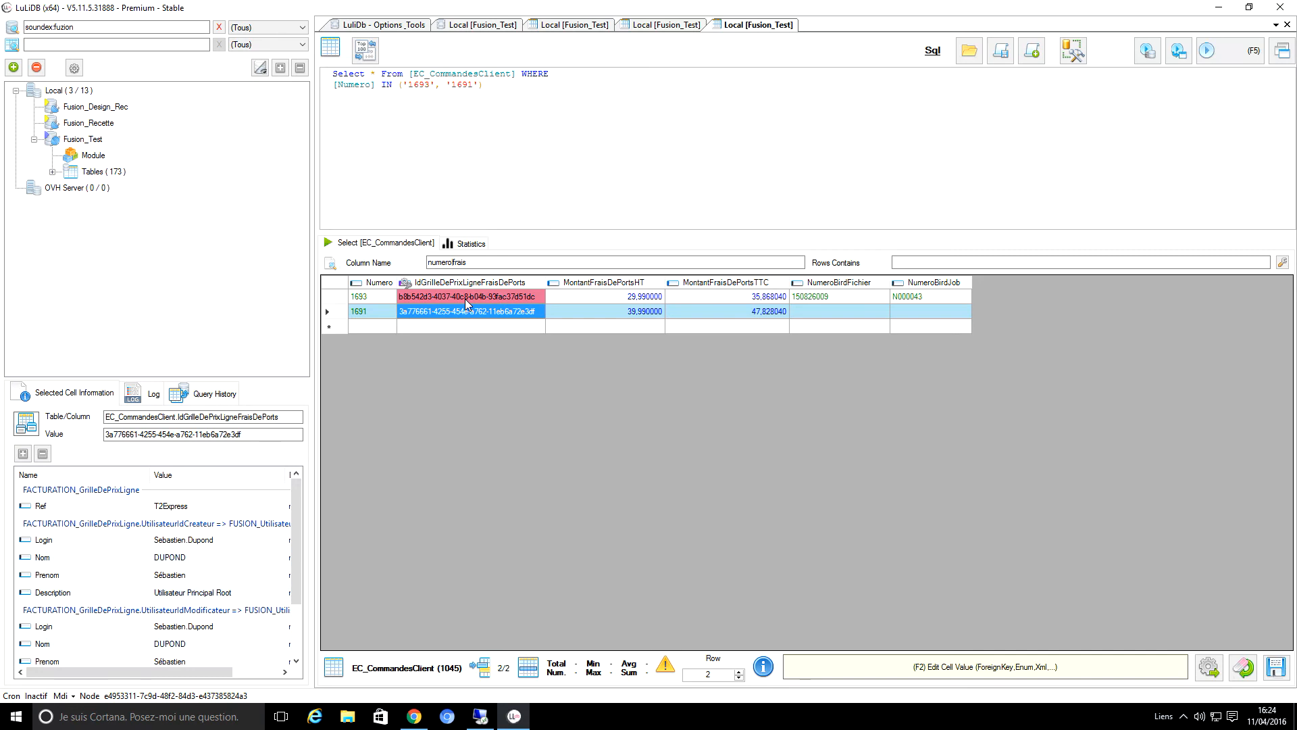
pyautogui.click(465, 298)
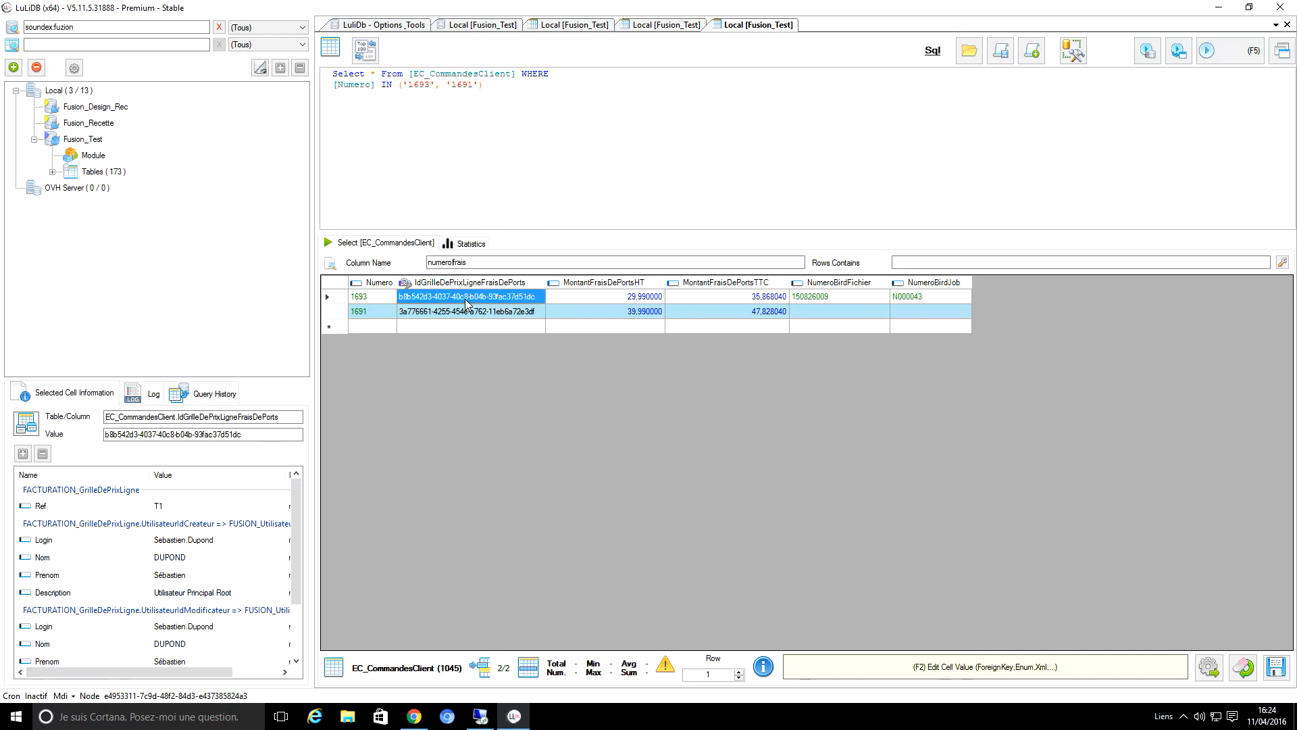
# - Set the first order's MontantFraisDePortsHT to 5,99
pyautogui.click(628, 297)
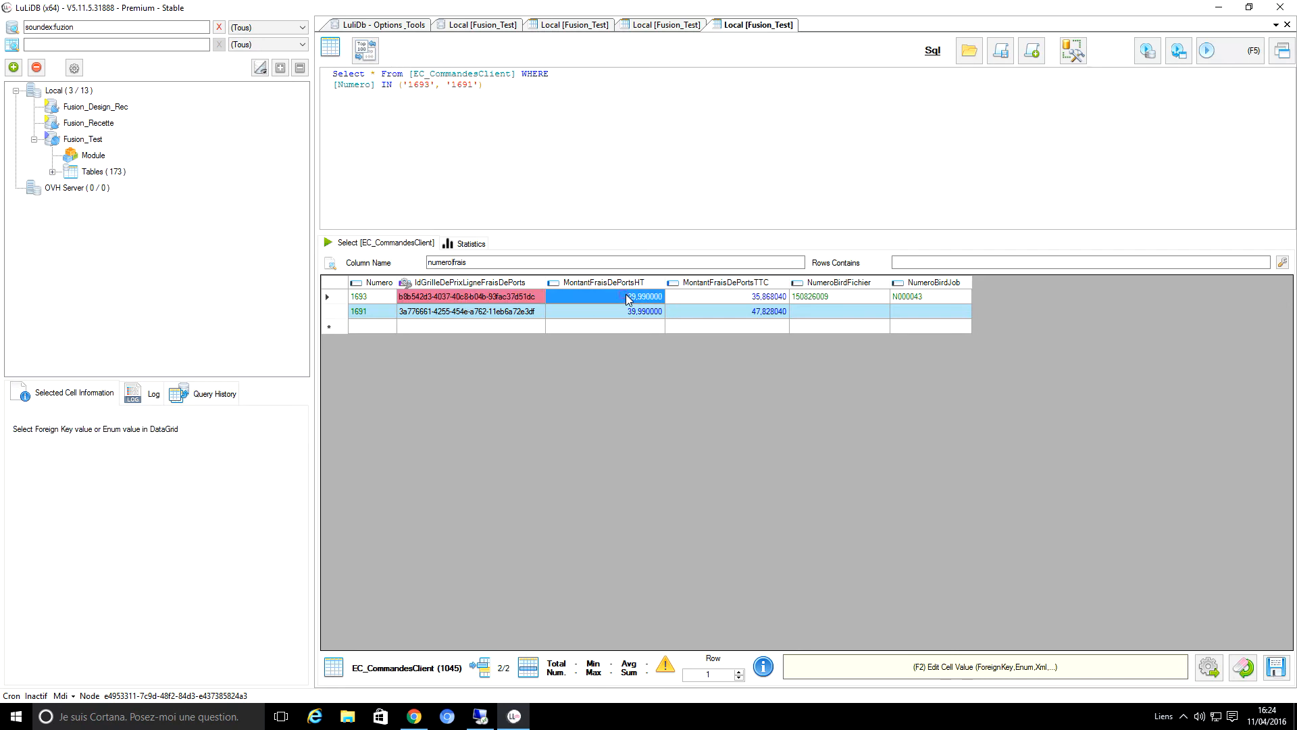
pyautogui.click(628, 297)
pyautogui.write('5')
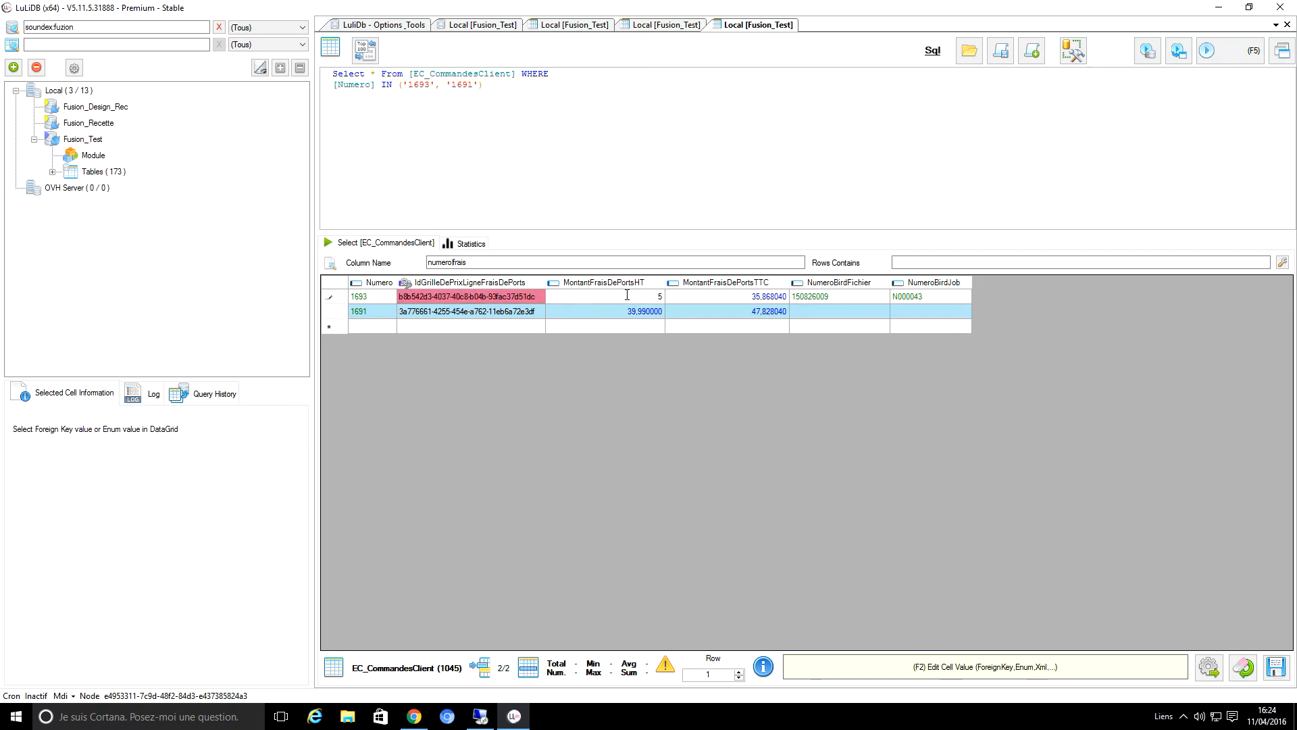
pyautogui.write(',99')
pyautogui.press('Return')
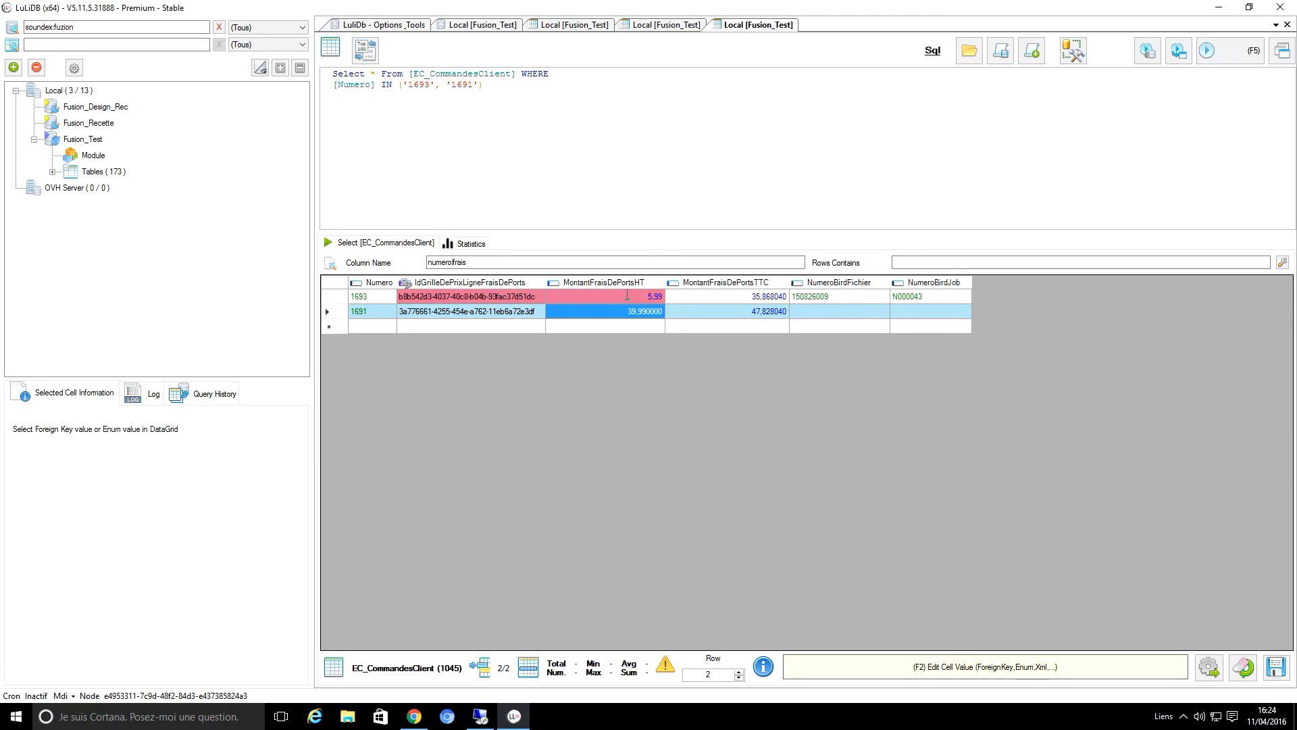
# - Assign the row with Ref T2 to the second order's IdGrilleDePrixLigneFraisDePorts, filtering the selectable rows by t2
pyautogui.click(488, 311)
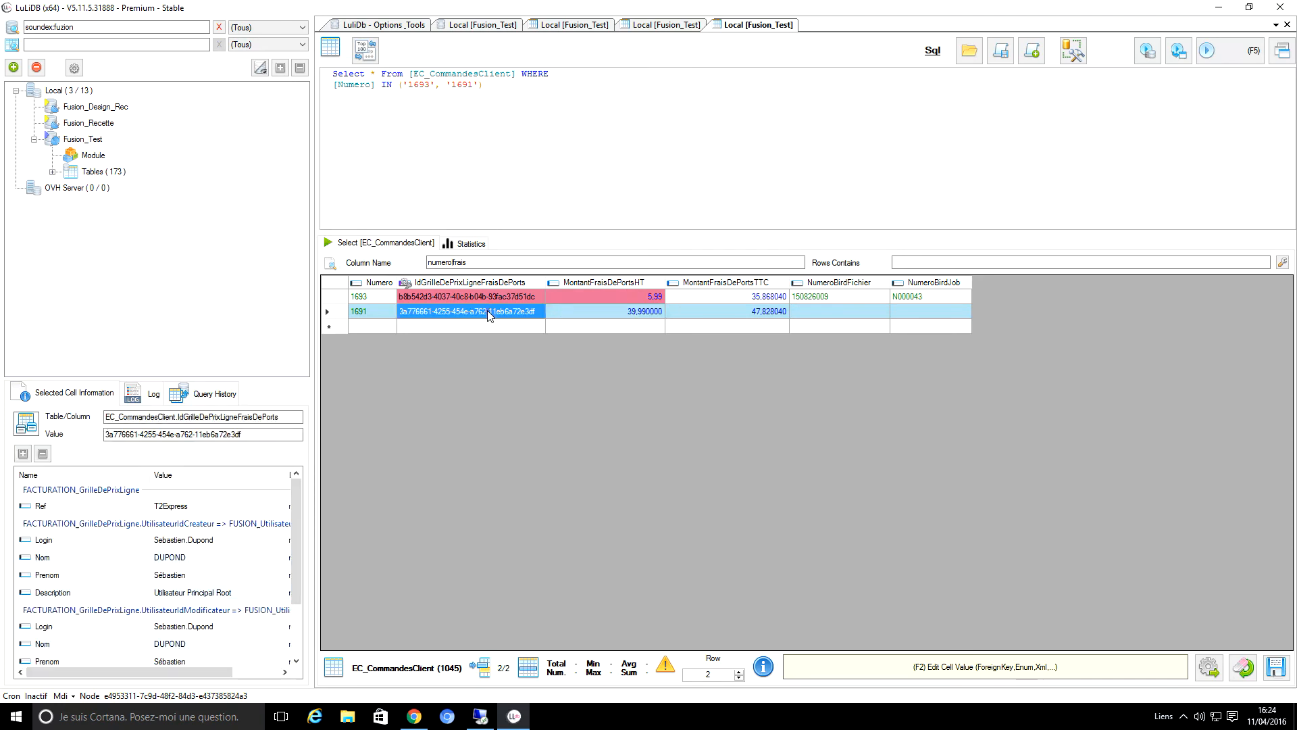
pyautogui.press('F2')
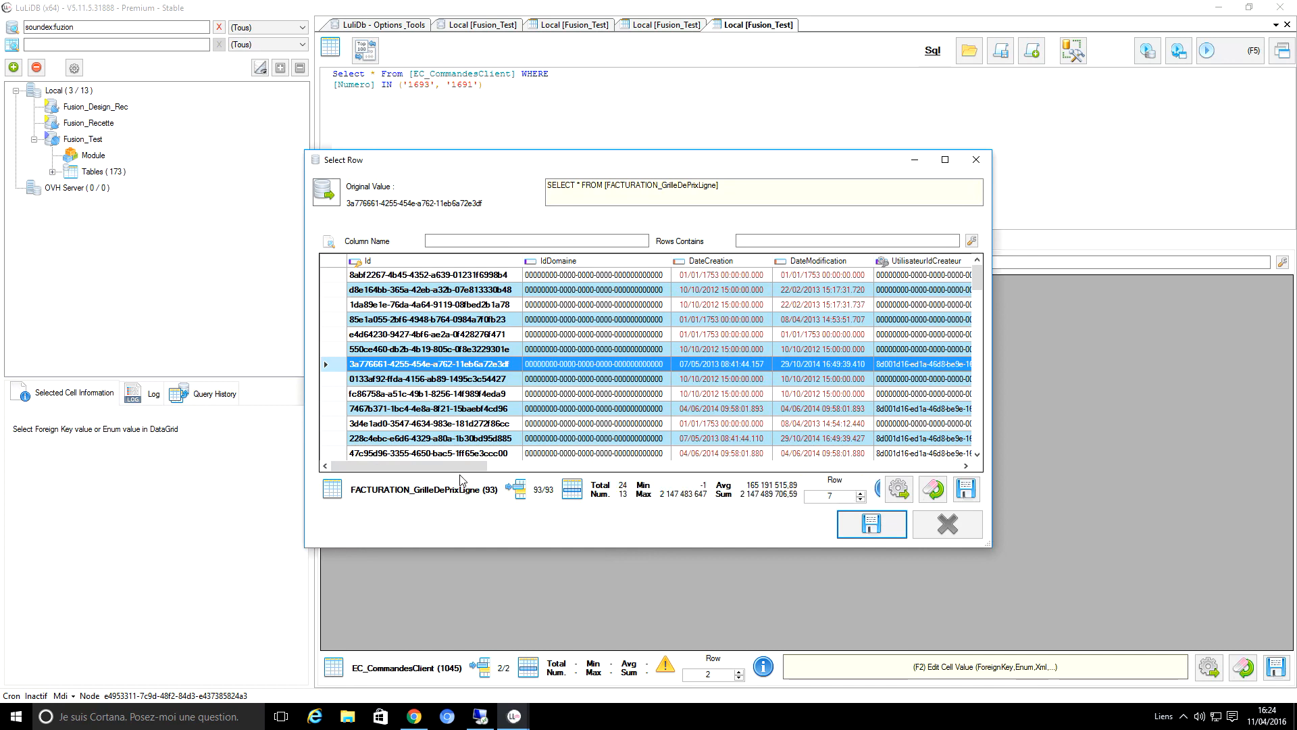
pyautogui.moveTo(462, 466); pyautogui.dragTo(665, 469)
pyautogui.moveTo(703, 472); pyautogui.dragTo(929, 472)
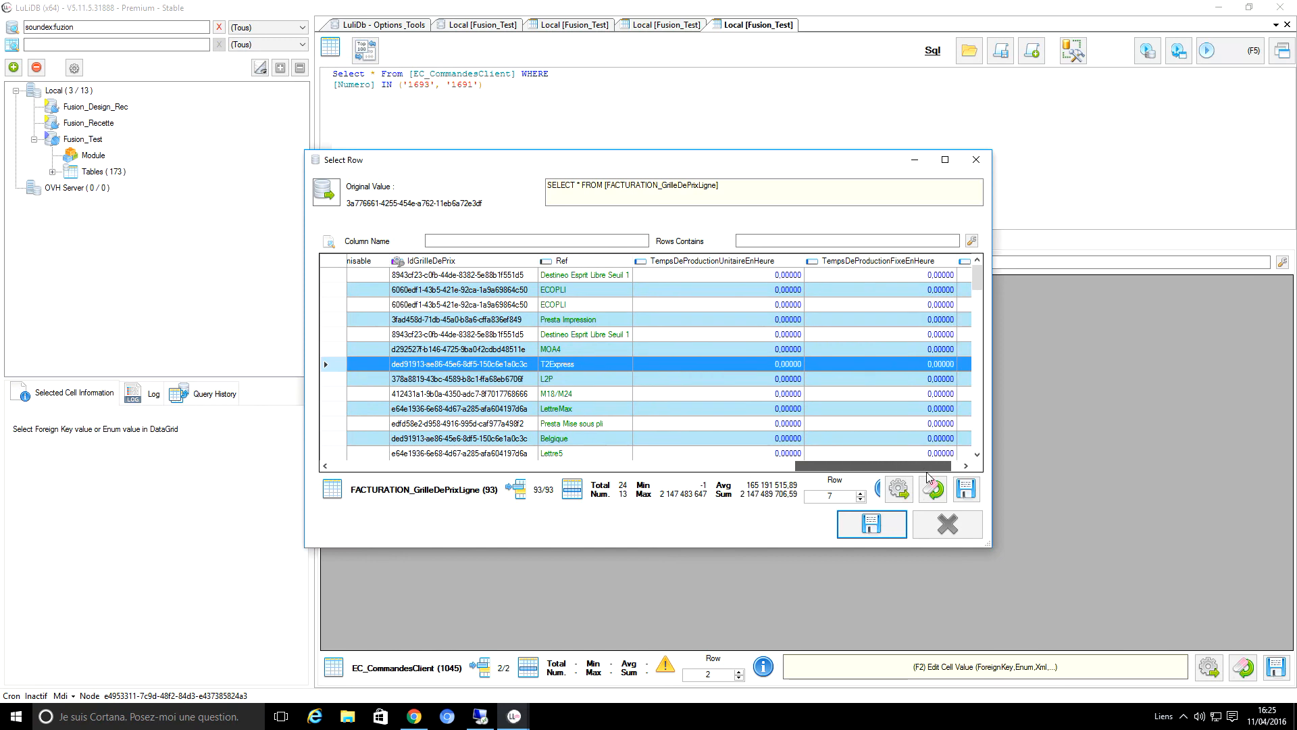
pyautogui.click(807, 241)
pyautogui.write('t2')
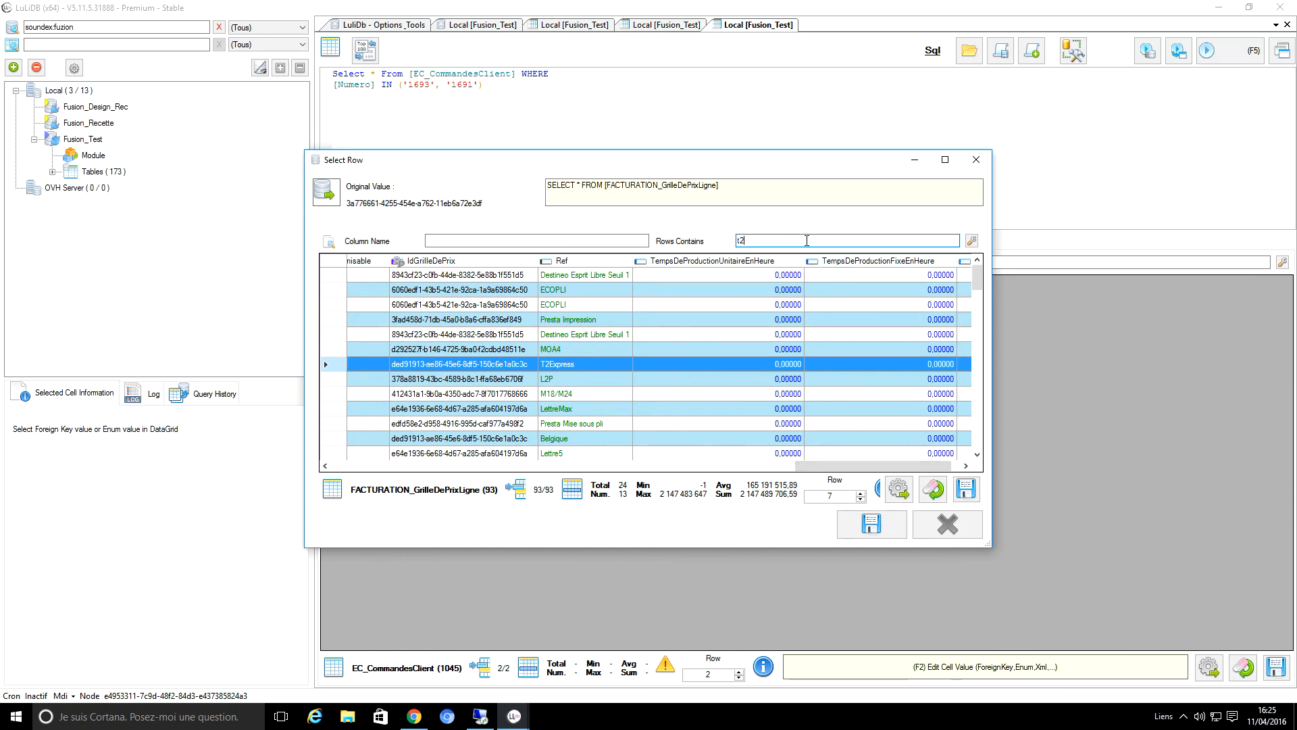
pyautogui.moveTo(466, 466); pyautogui.dragTo(864, 452)
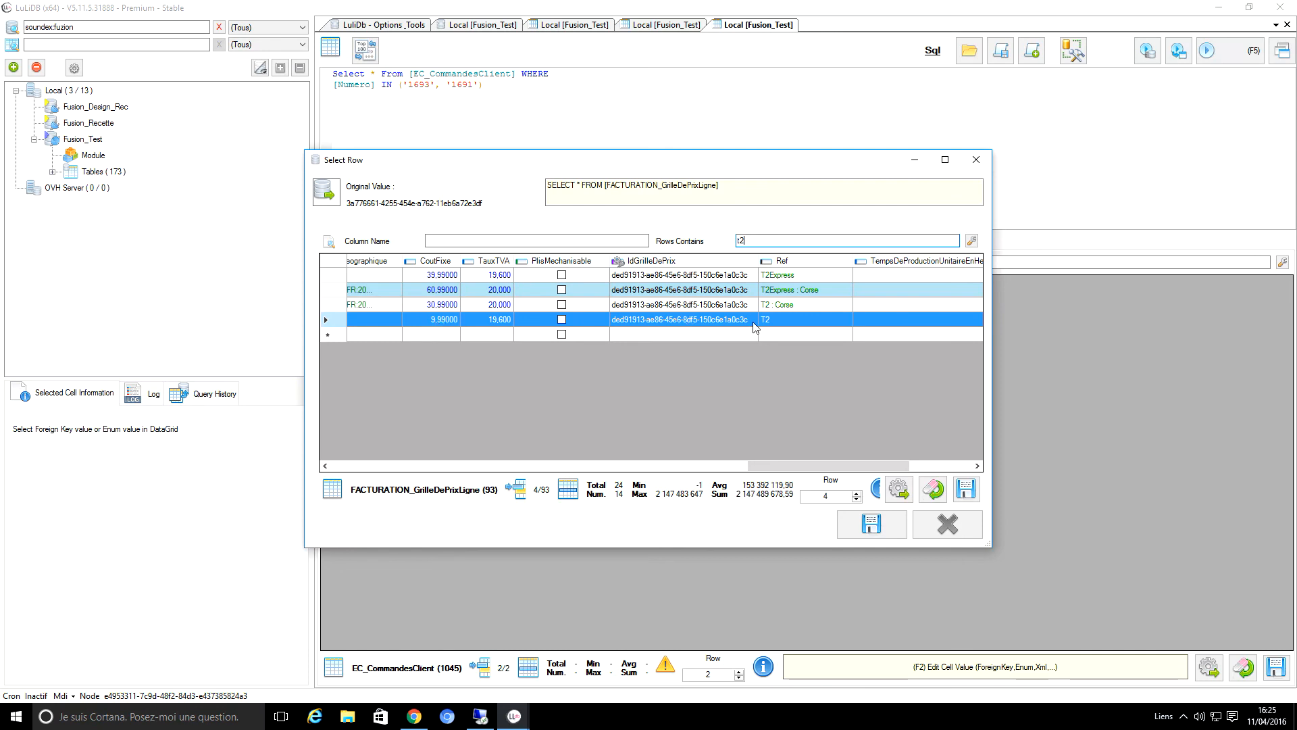
pyautogui.click(862, 526)
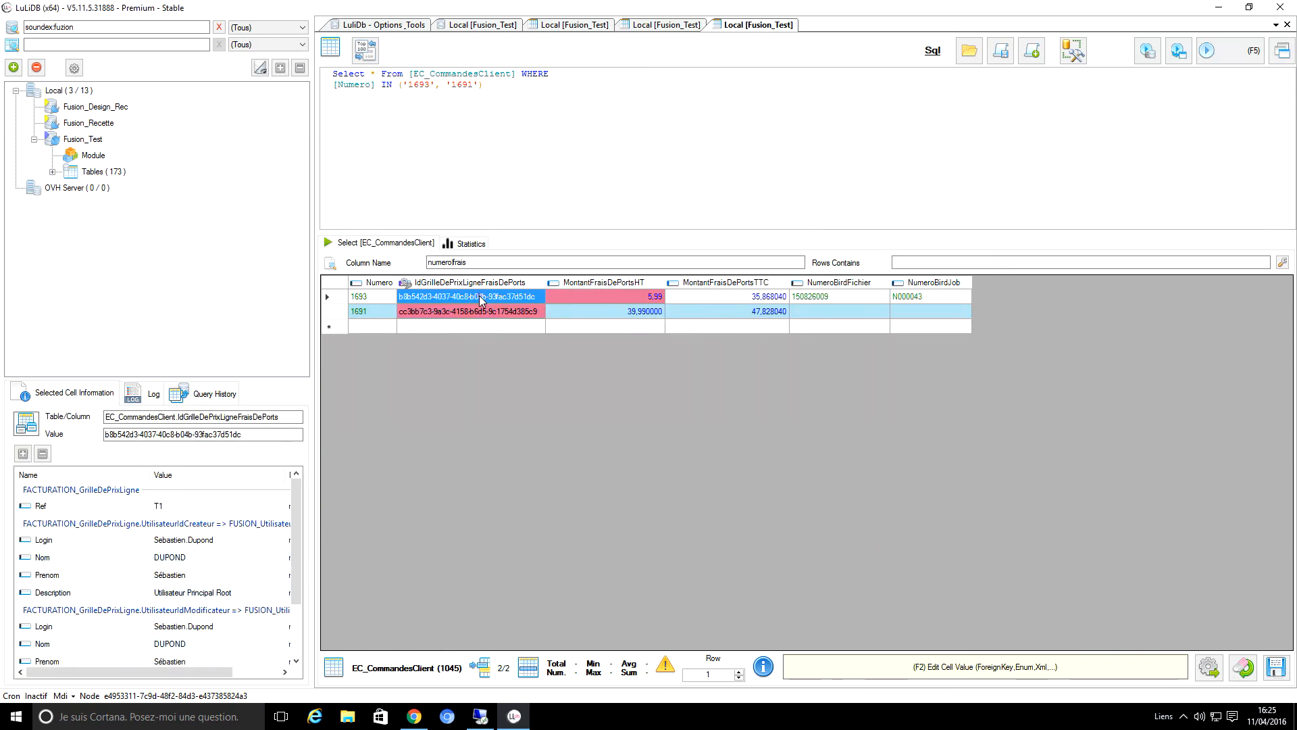
# - Set the second order's MontantFraisDePortsHT to 9,99
pyautogui.click(596, 309)
pyautogui.click(621, 313)
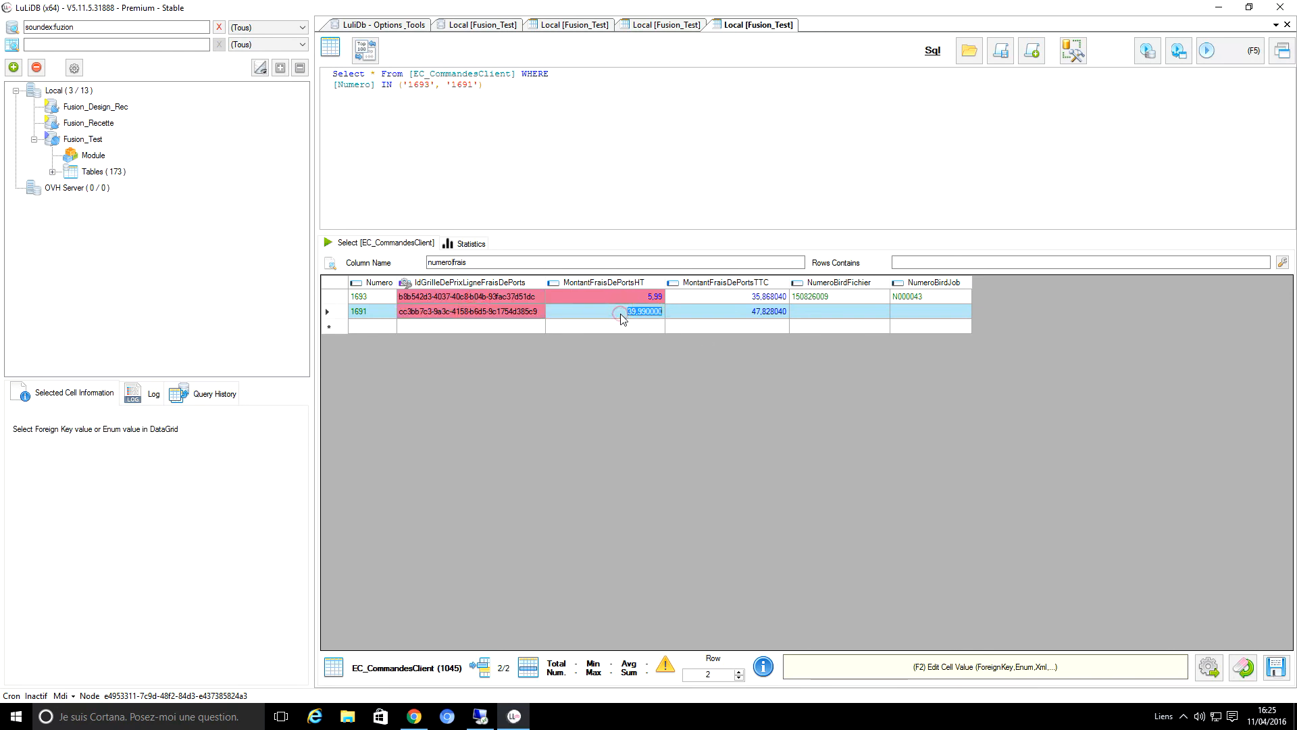
pyautogui.write('9,99')
pyautogui.click(608, 298)
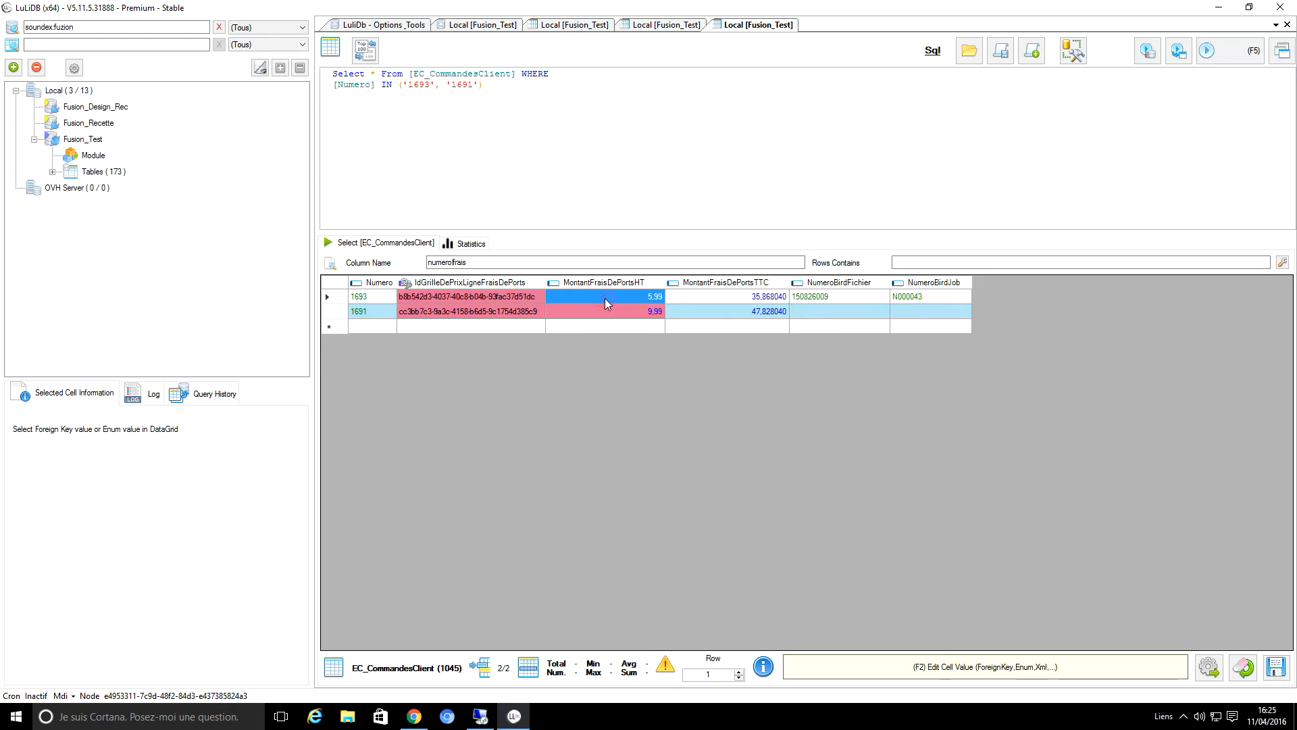
pyautogui.click(595, 311)
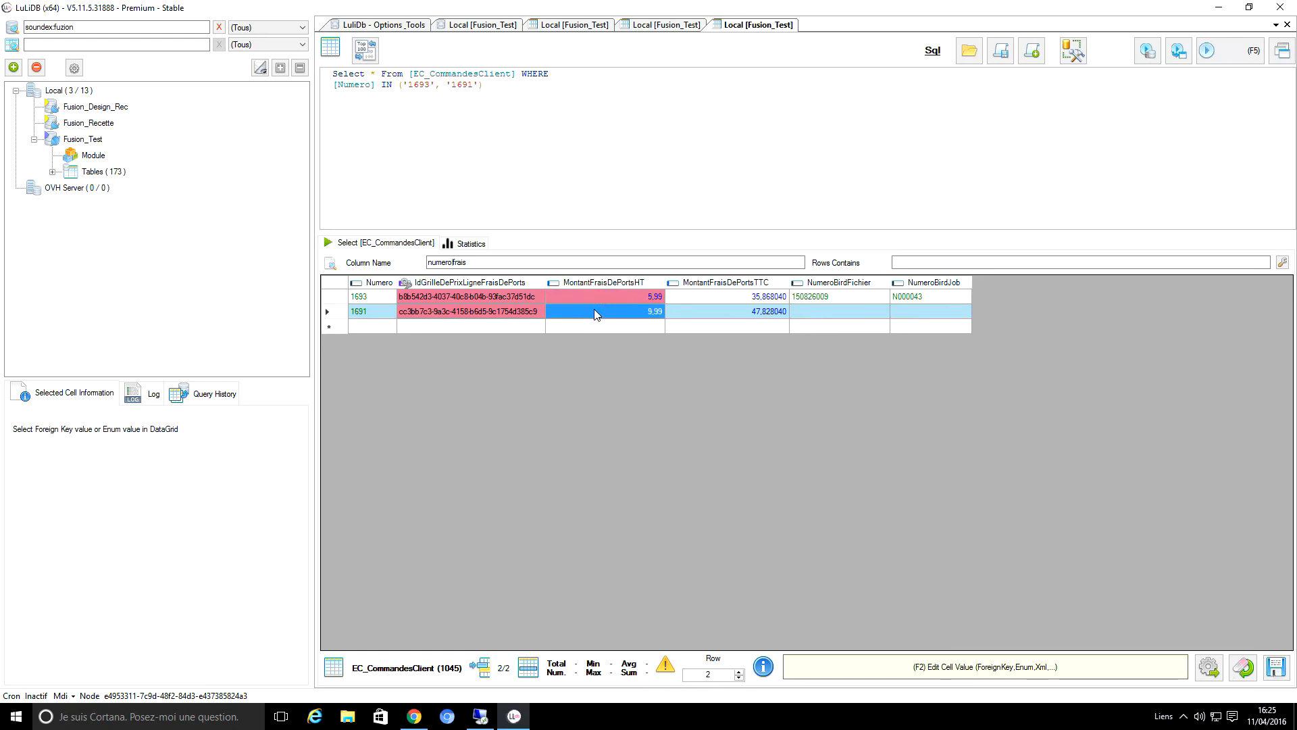
# - Update the changed shipping rates and amounts of both orders to the database and confirm the update
pyautogui.rightClick(594, 313)
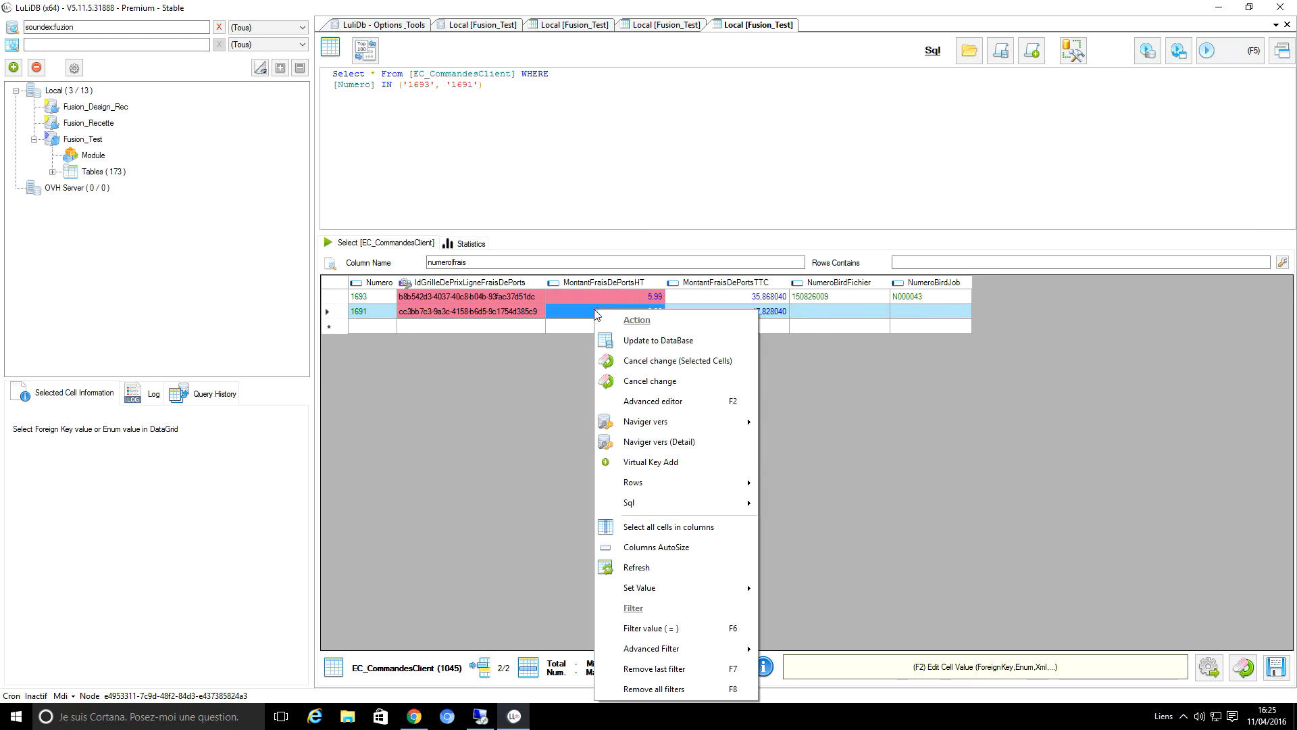
pyautogui.click(667, 341)
pyautogui.click(718, 439)
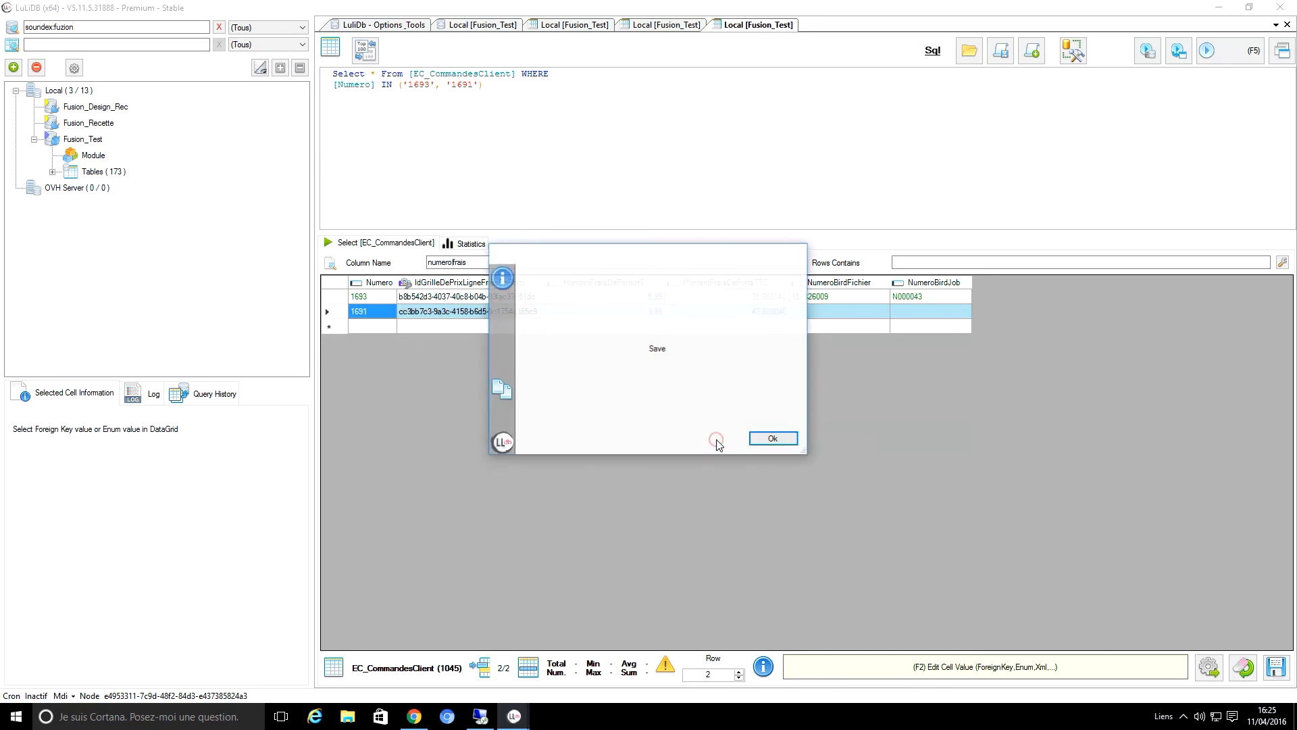
# - Dismiss the save confirmation and rerun the EC_CommandesClient query to reload both orders
pyautogui.click(774, 439)
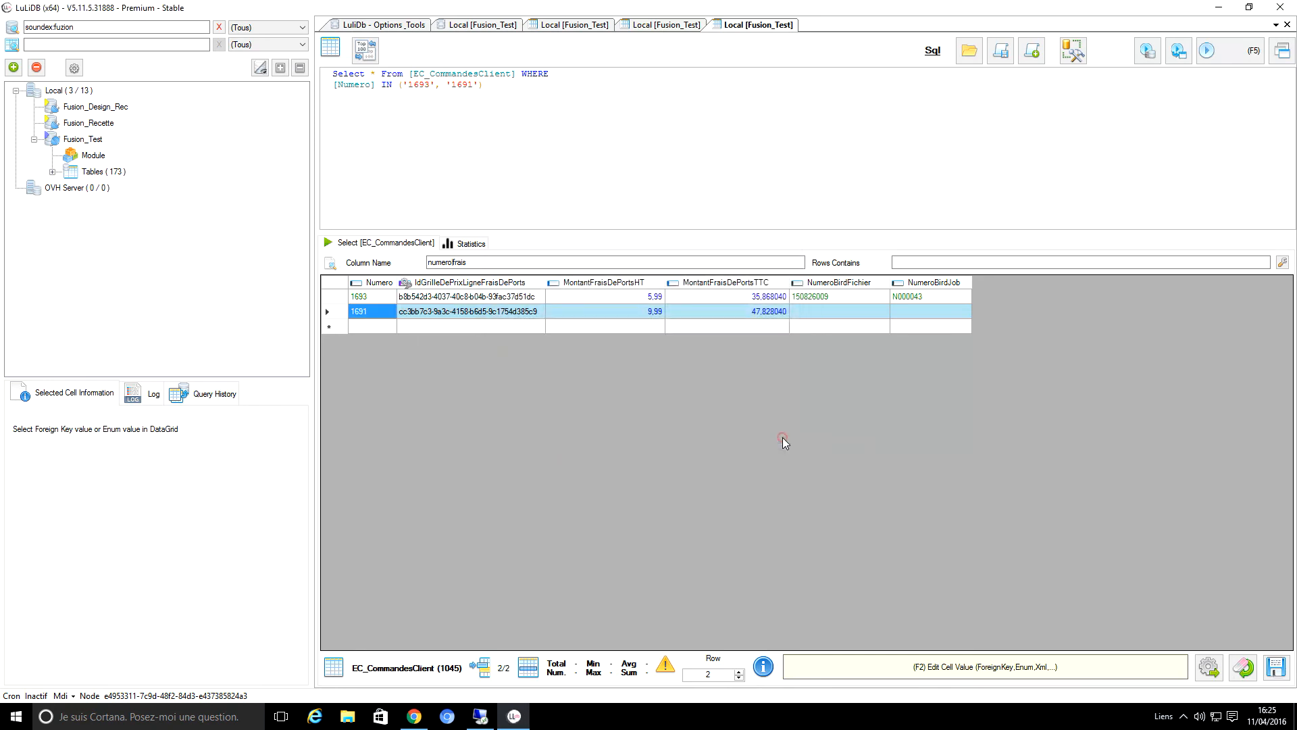
pyautogui.click(623, 153)
pyautogui.press('F5')
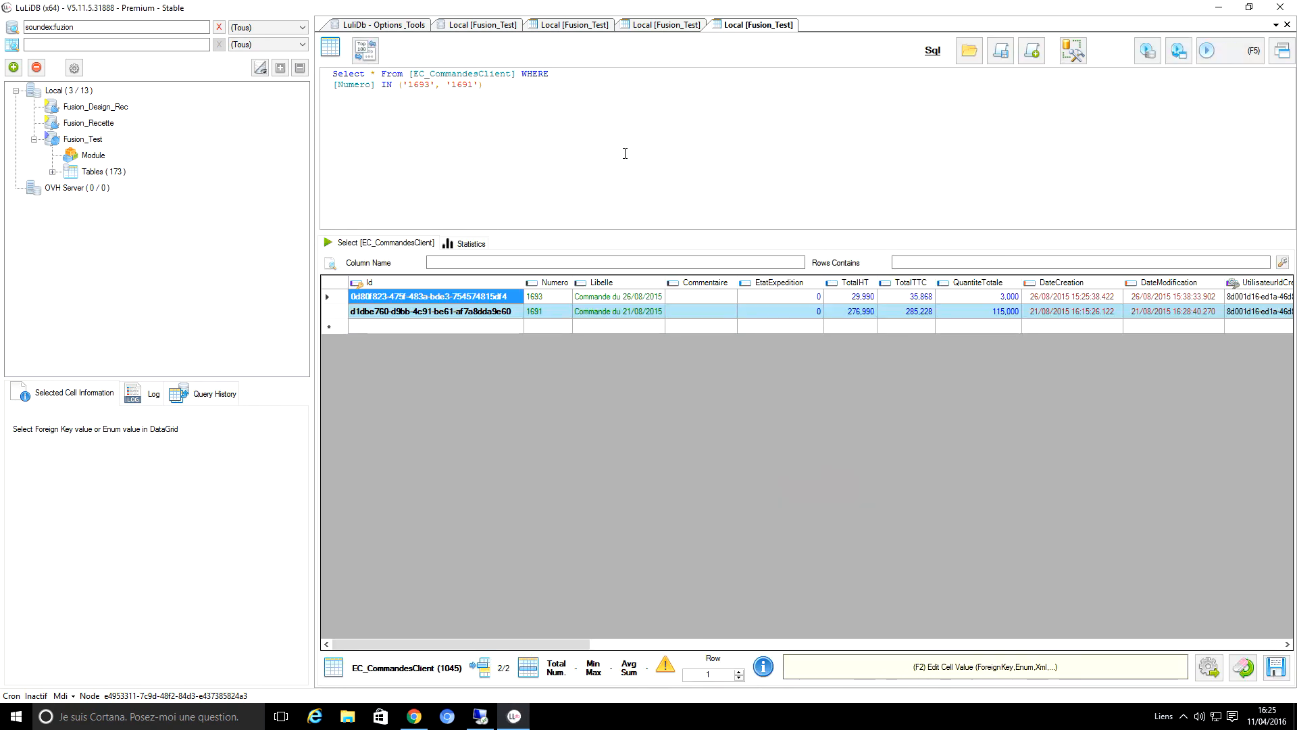
# - Filter the result columns by port and inspect the linked record behind each order's IdGrilleDePrixLigneFraisDePorts
pyautogui.moveTo(496, 644)
pyautogui.mouseDown()
pyautogui.moveTo(710, 646)
pyautogui.moveTo(479, 659)
pyautogui.mouseUp()
pyautogui.click(615, 261)
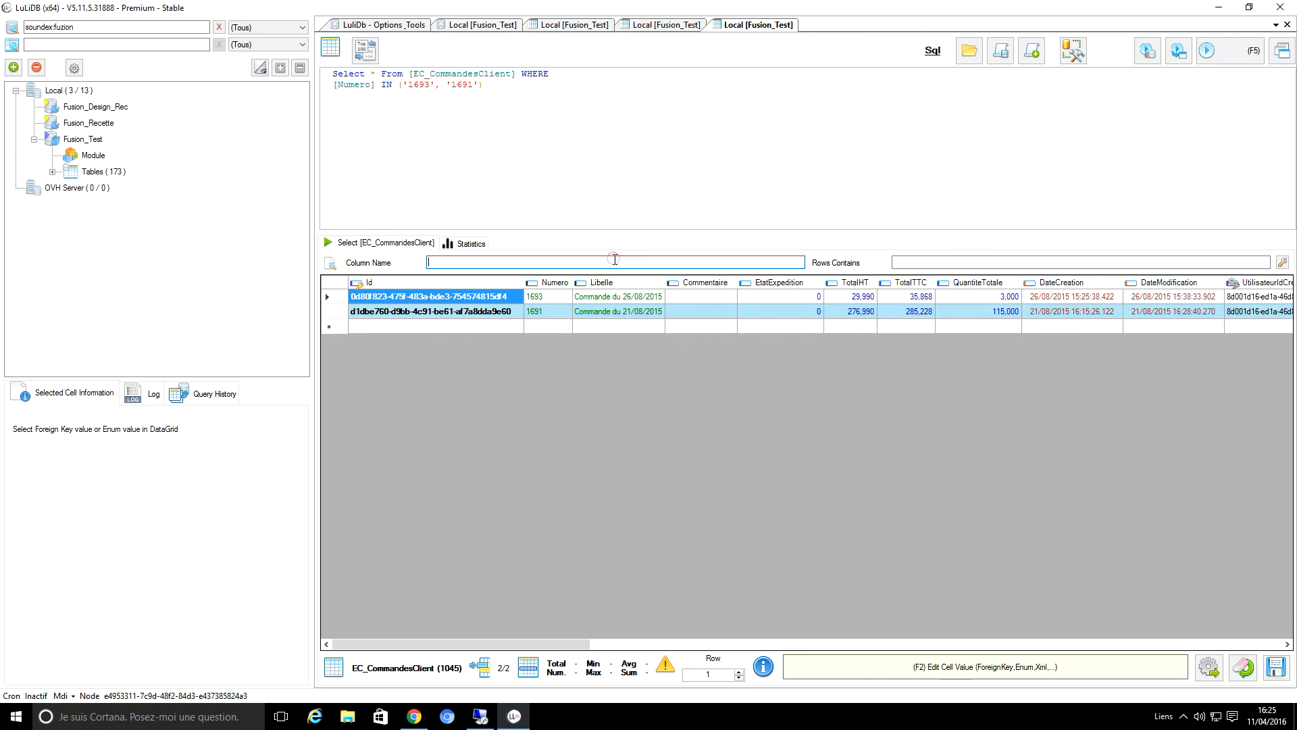
pyautogui.write('port')
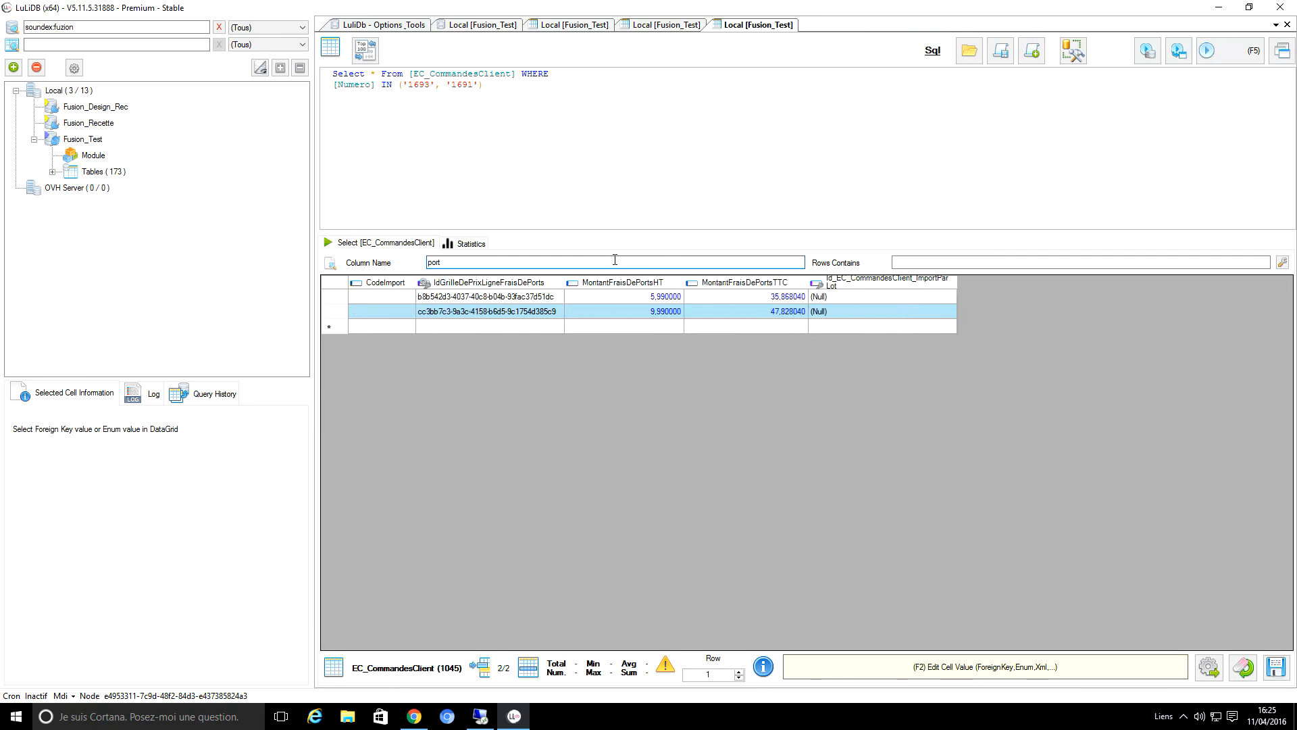
pyautogui.click(540, 297)
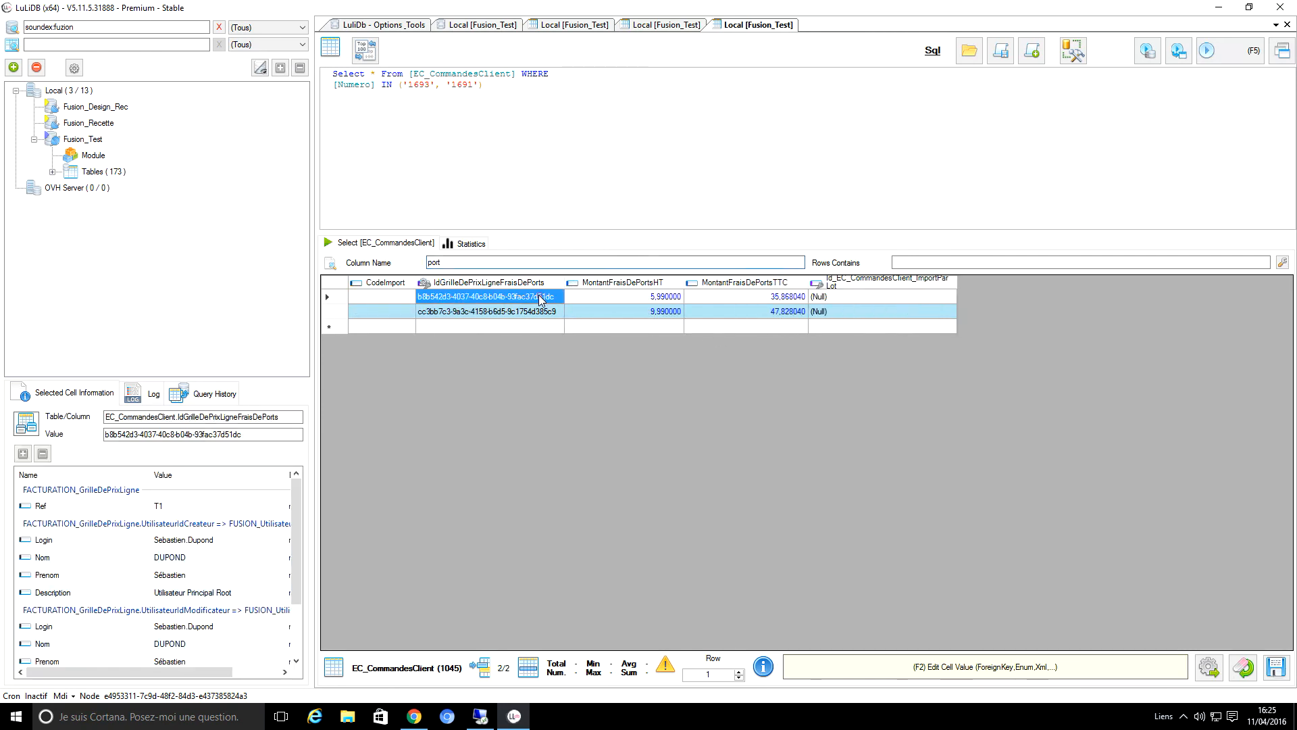
pyautogui.click(523, 314)
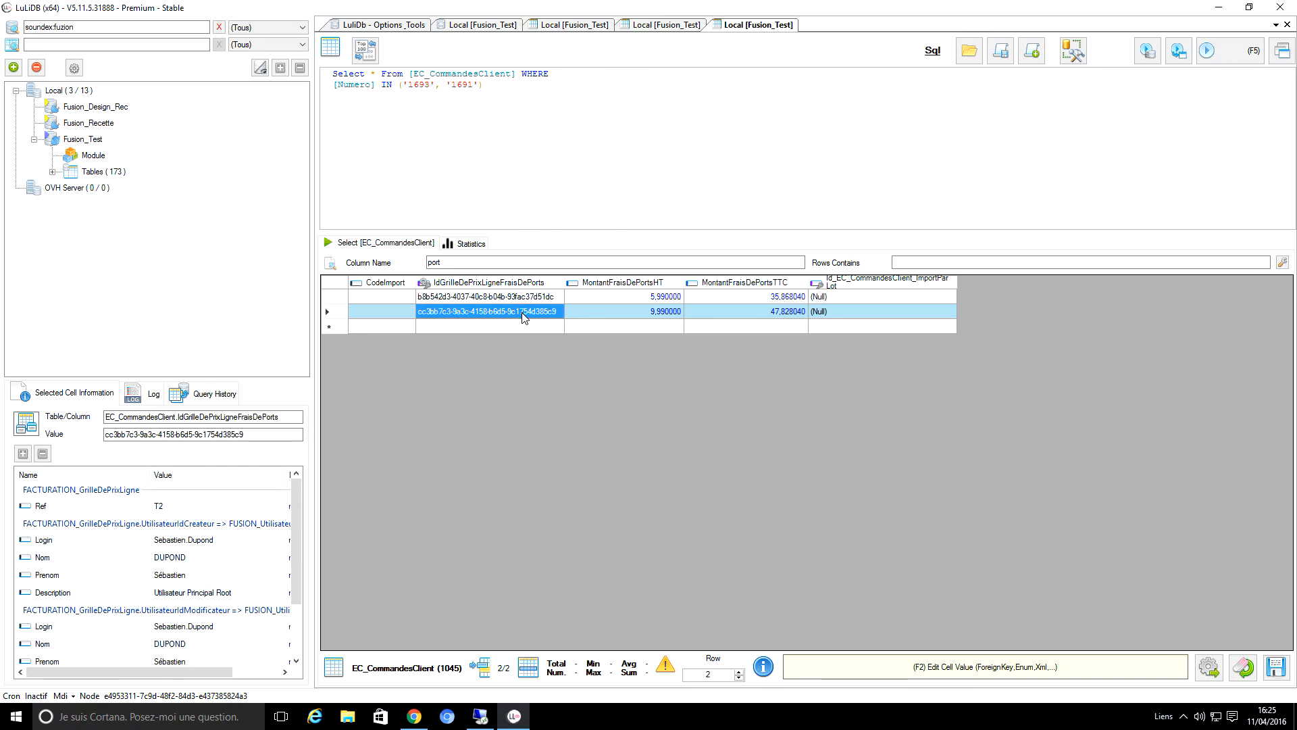